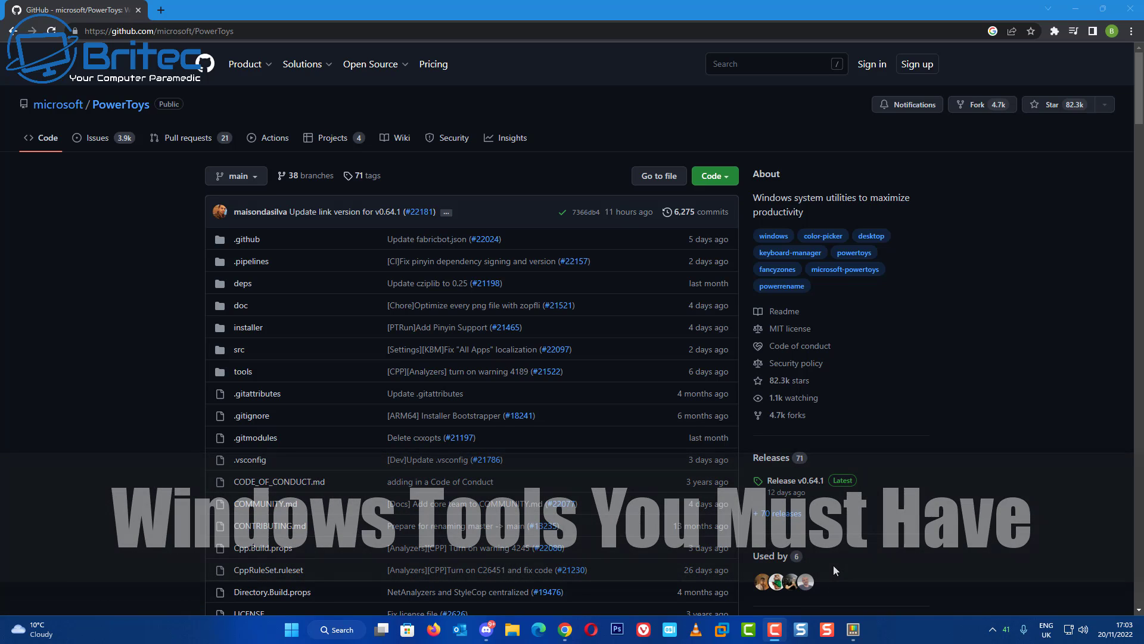
Open the PowerToys Release v0.64.1 page, look through its assets, then minimize the browser.
left_click(843, 482)
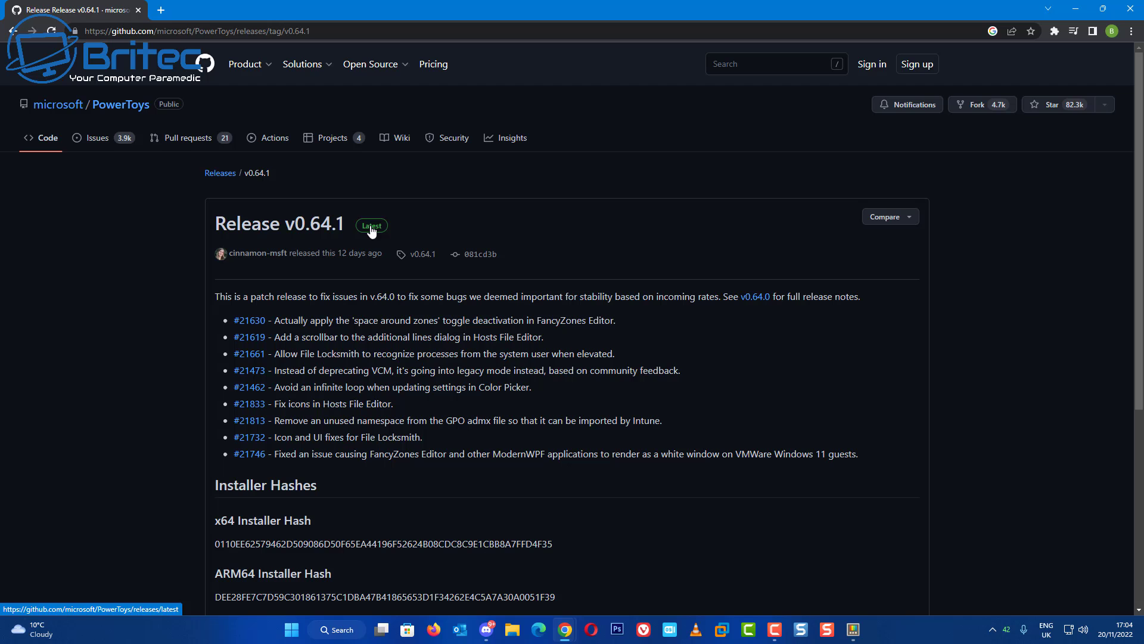
scroll(355, 402, "down", 5)
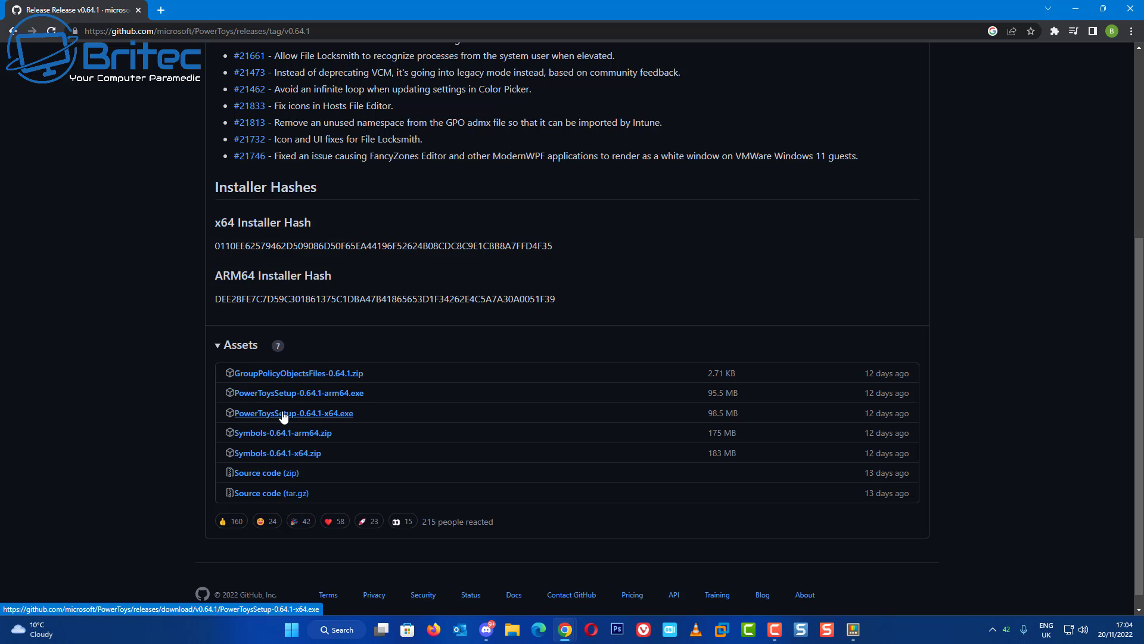
scroll(635, 442, "up", 5)
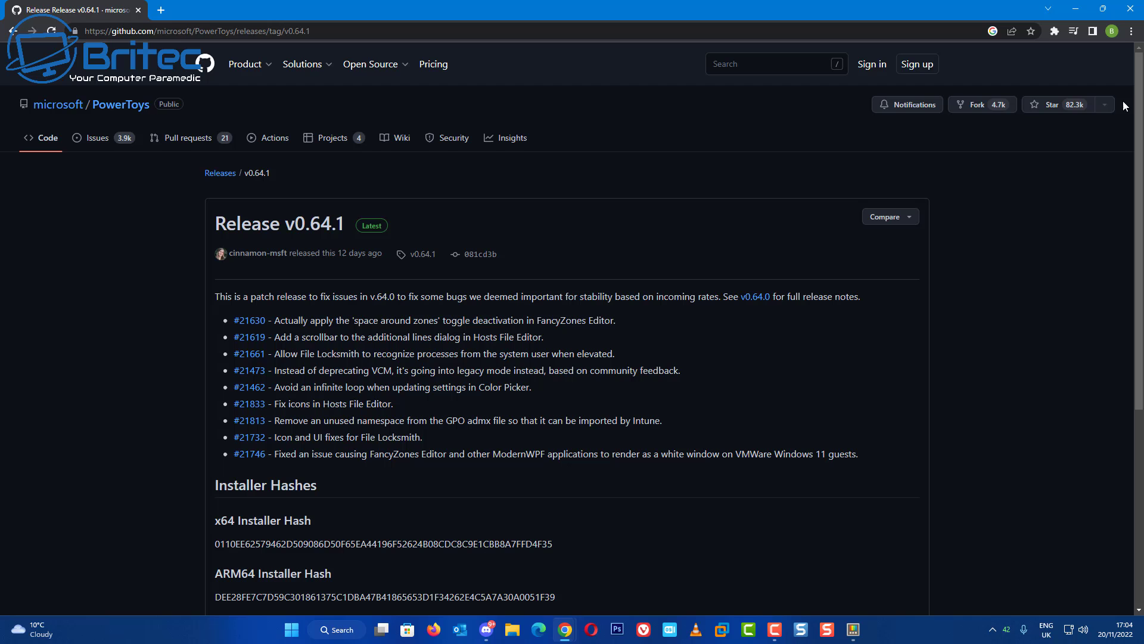
left_click(1075, 10)
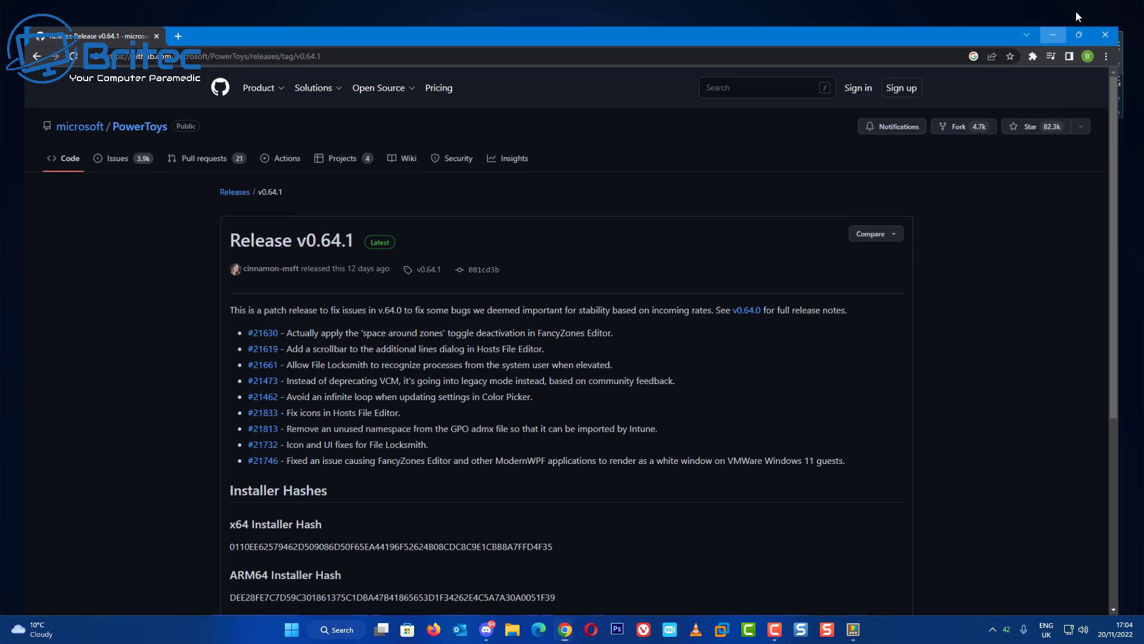
Open PowerToys Settings from the taskbar and install the waiting v0.64.1 update.
left_click(853, 628)
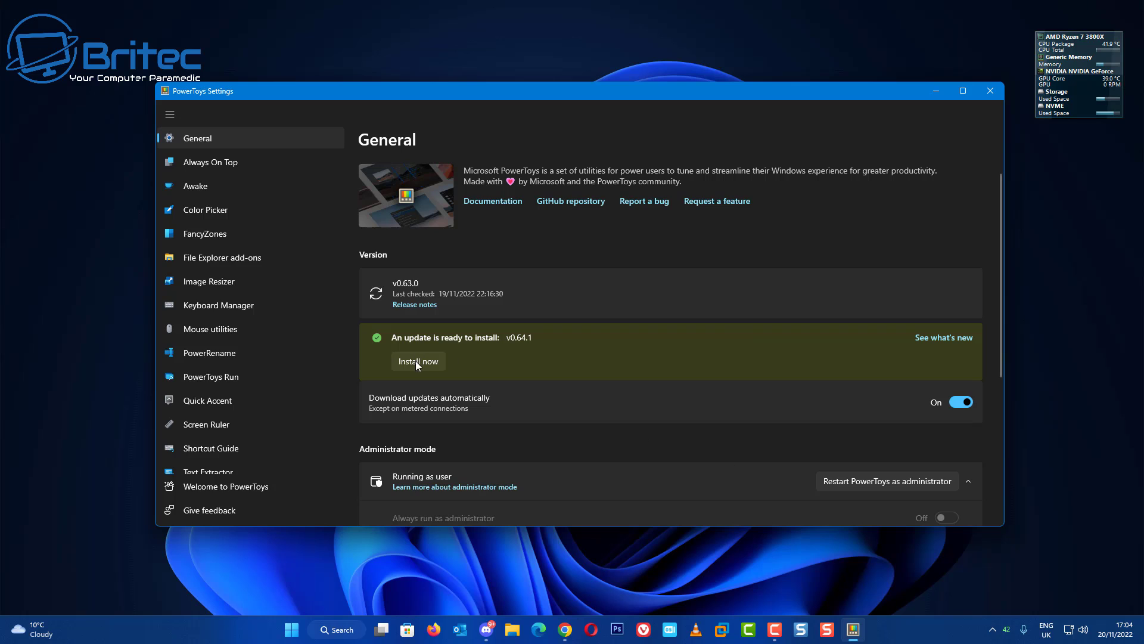
left_click(421, 362)
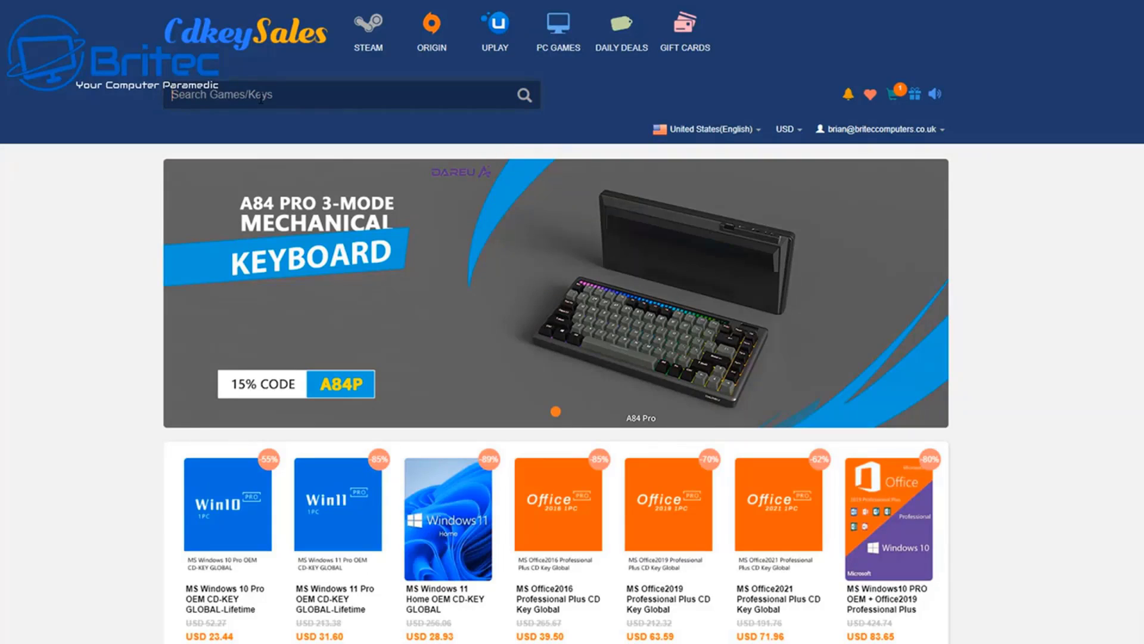
Search CDKeySales for 'windows 10' and buy the Windows 10 Pro OEM key.
type("windows 10")
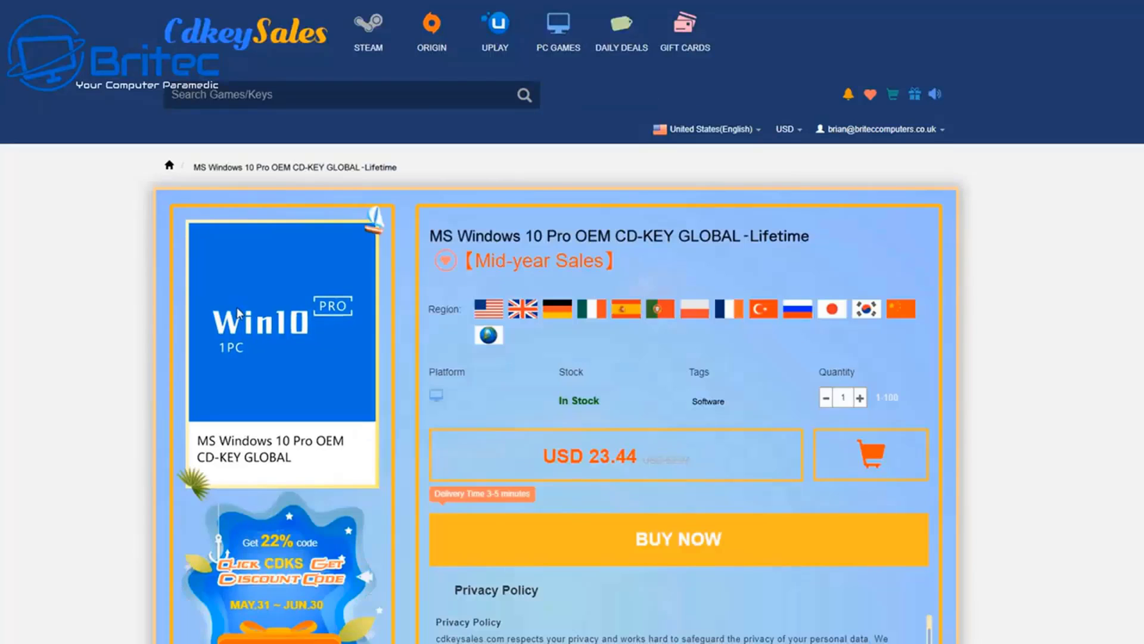
scroll(864, 494, "down", 1)
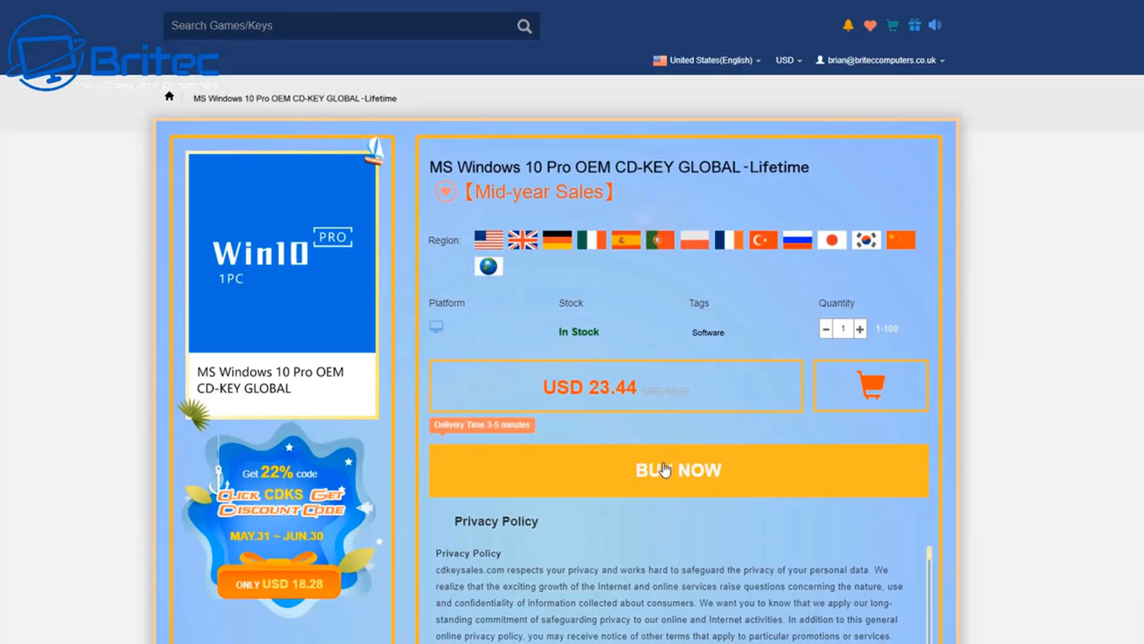
left_click(685, 472)
Apply the promotion code BR09 to the order.
left_click(344, 460)
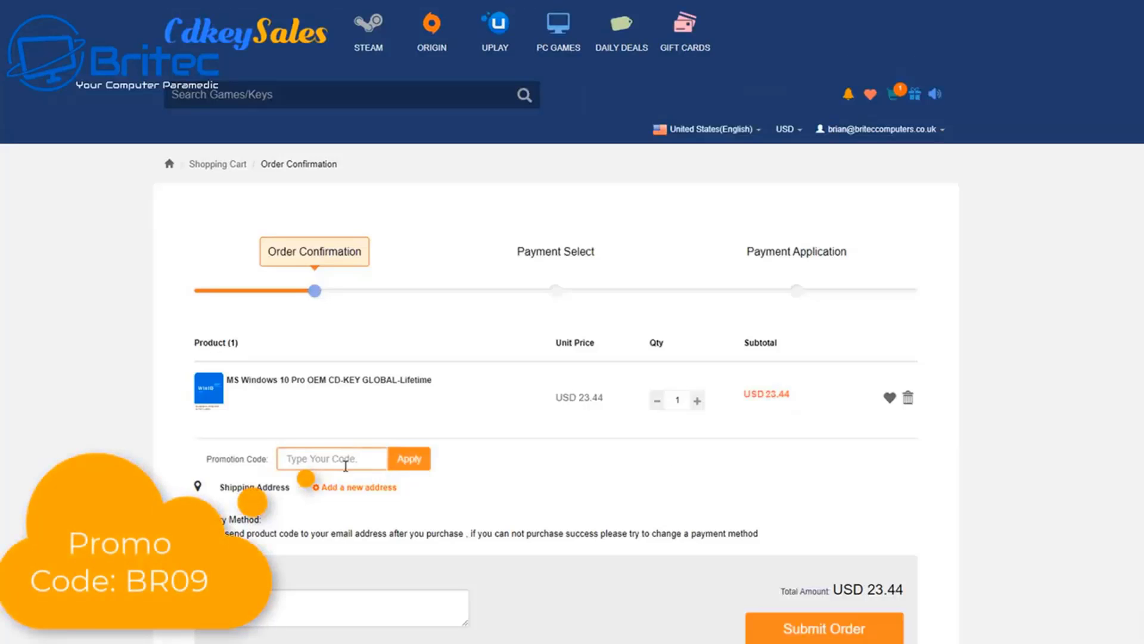
type("BR09")
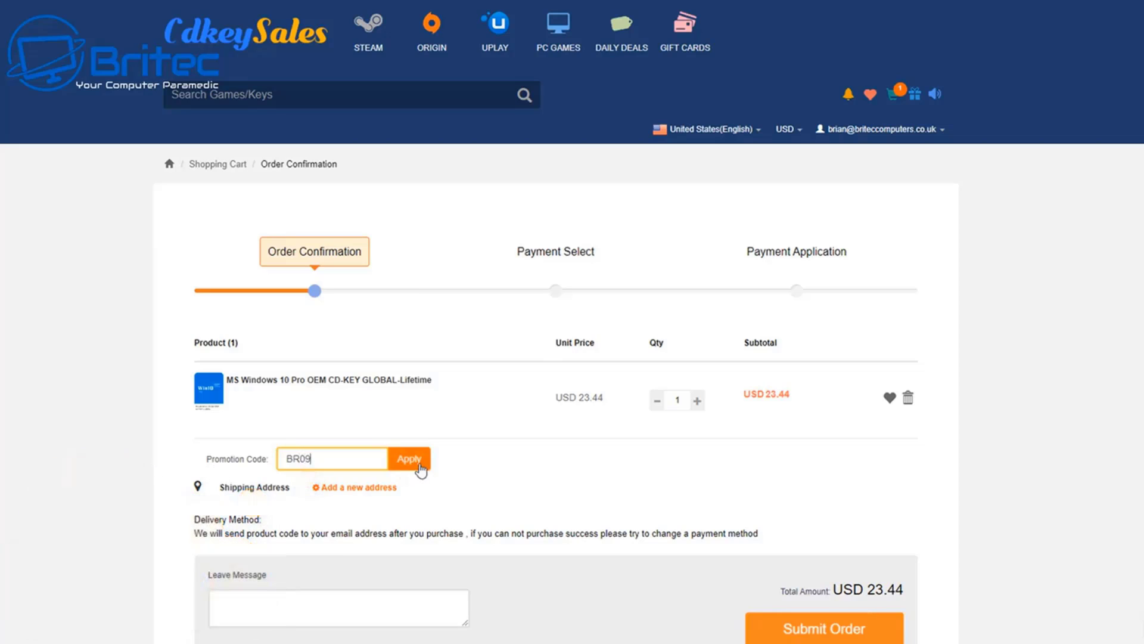
left_click(413, 463)
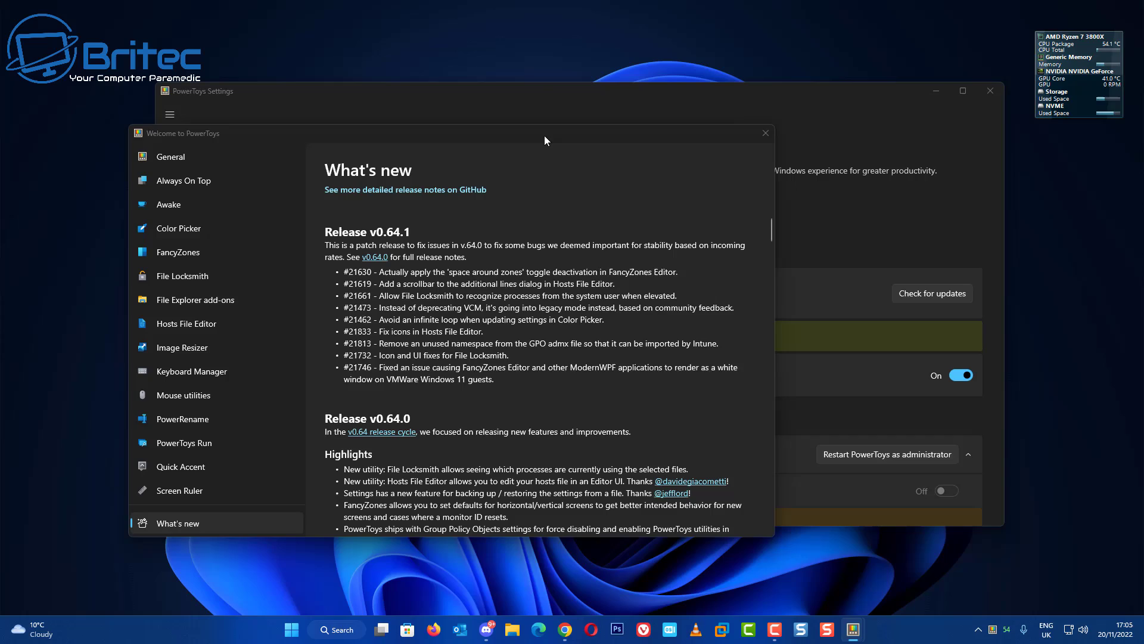
Read and close the v0.64.1 What's new window, then view the File Locksmith settings page.
left_click_drag(545, 139, 680, 110)
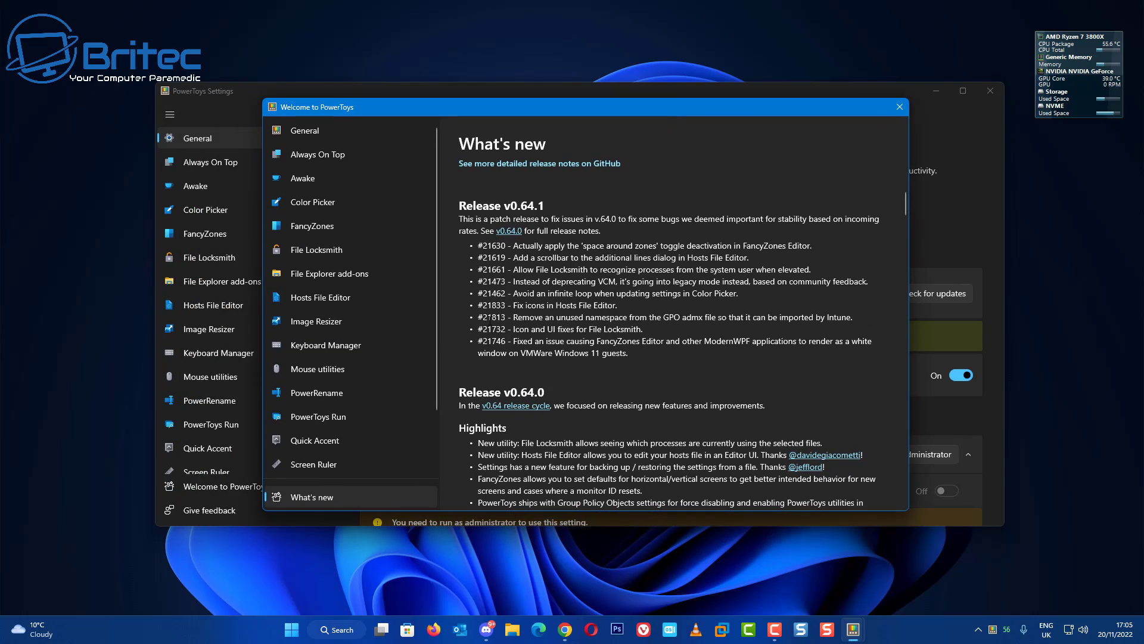
scroll(489, 318, "down", 3)
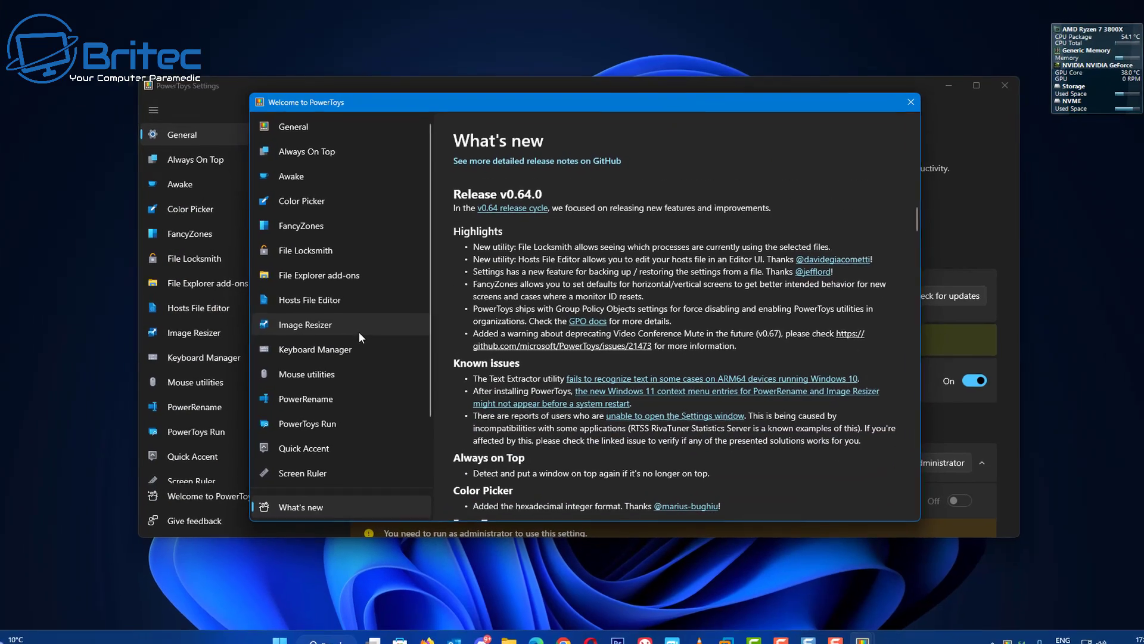
scroll(358, 324, "down", 2)
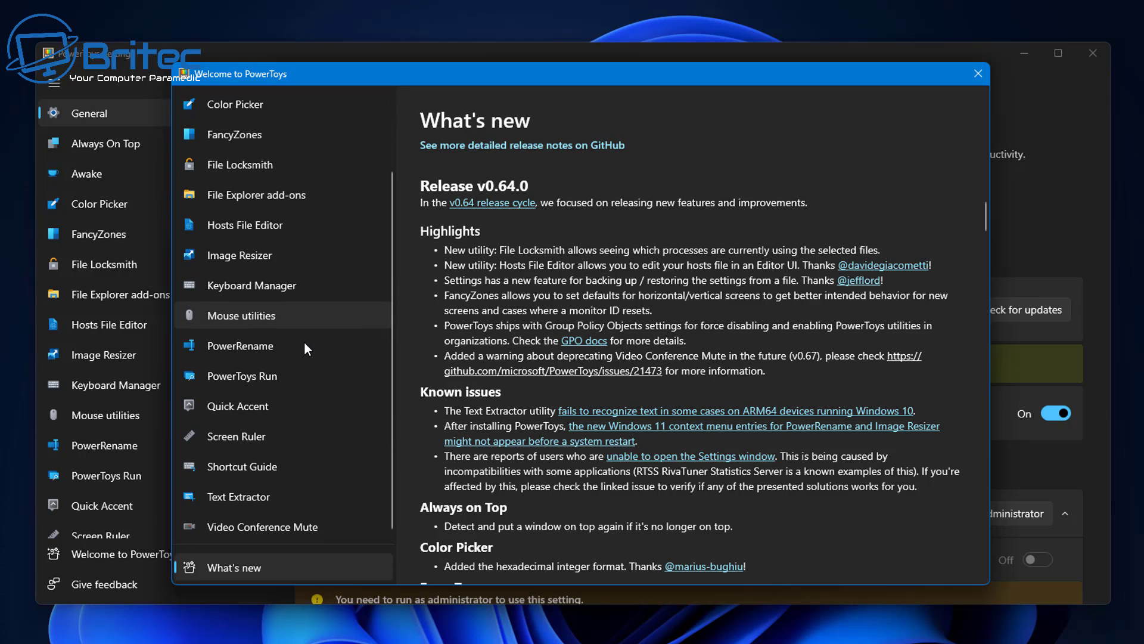
left_click(978, 74)
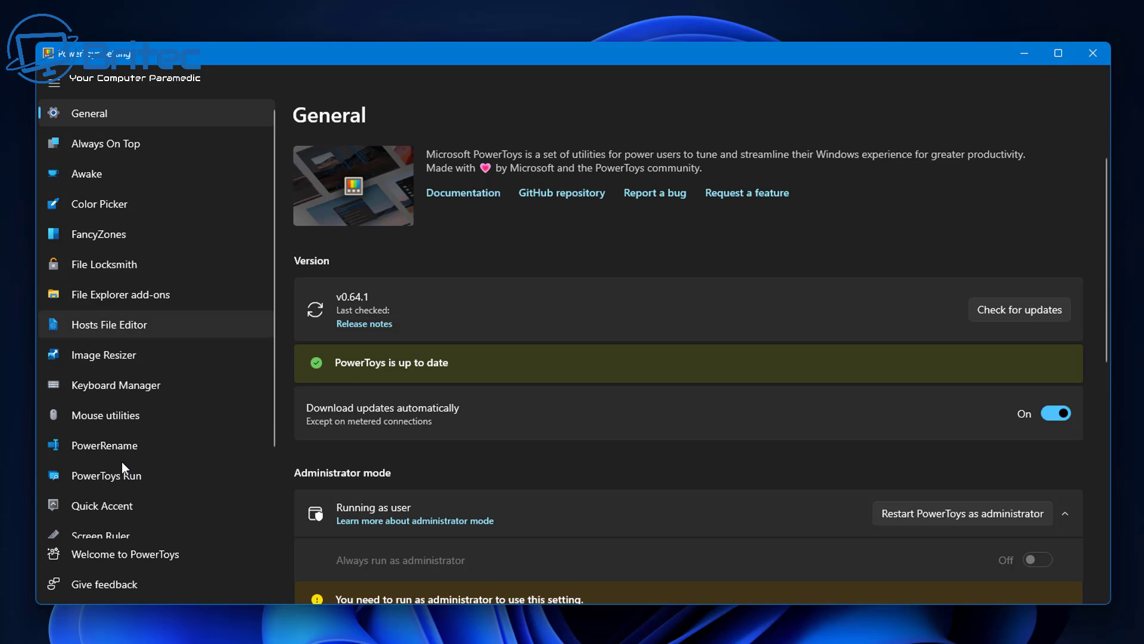
left_click(109, 267)
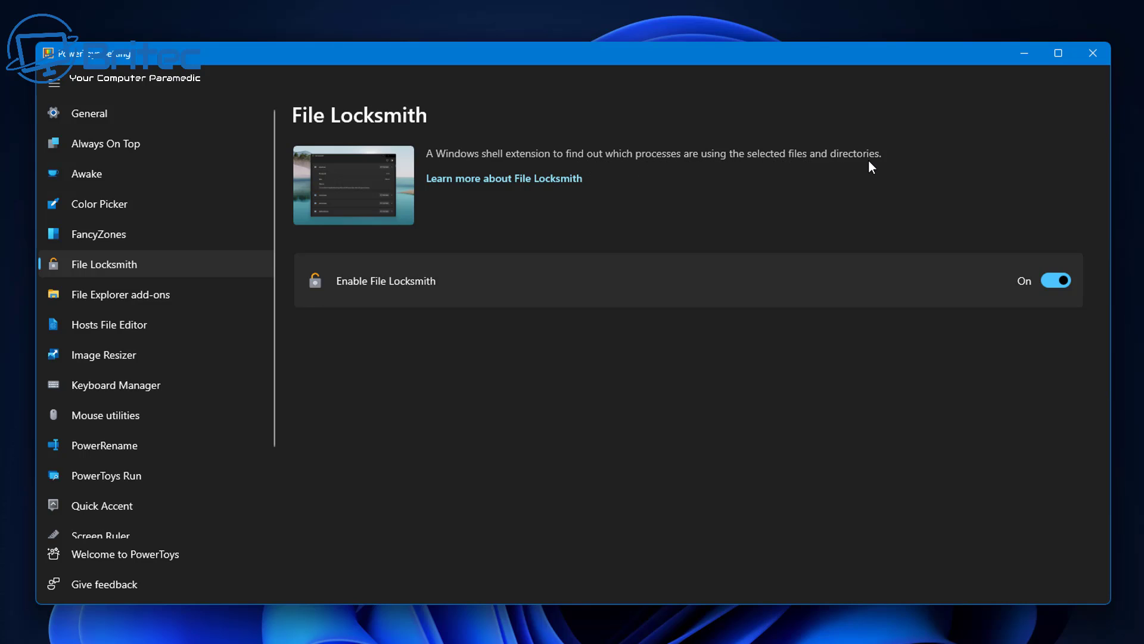
Try deleting the test folder twice and dismiss the Folder In Use warning citing Word.
left_click(1025, 53)
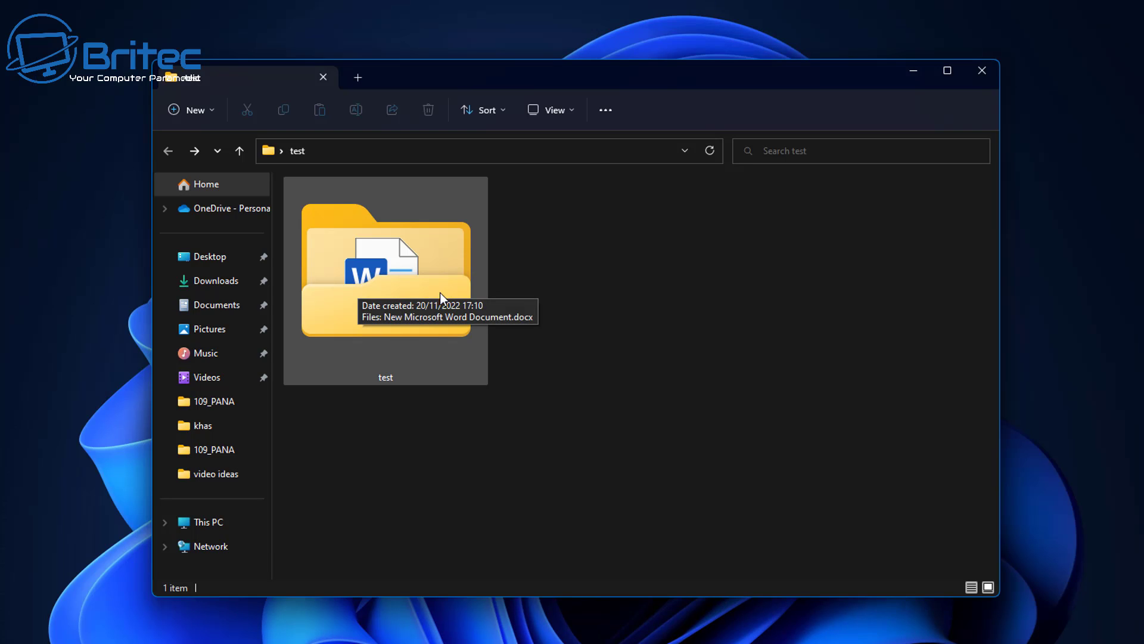
right_click(419, 280)
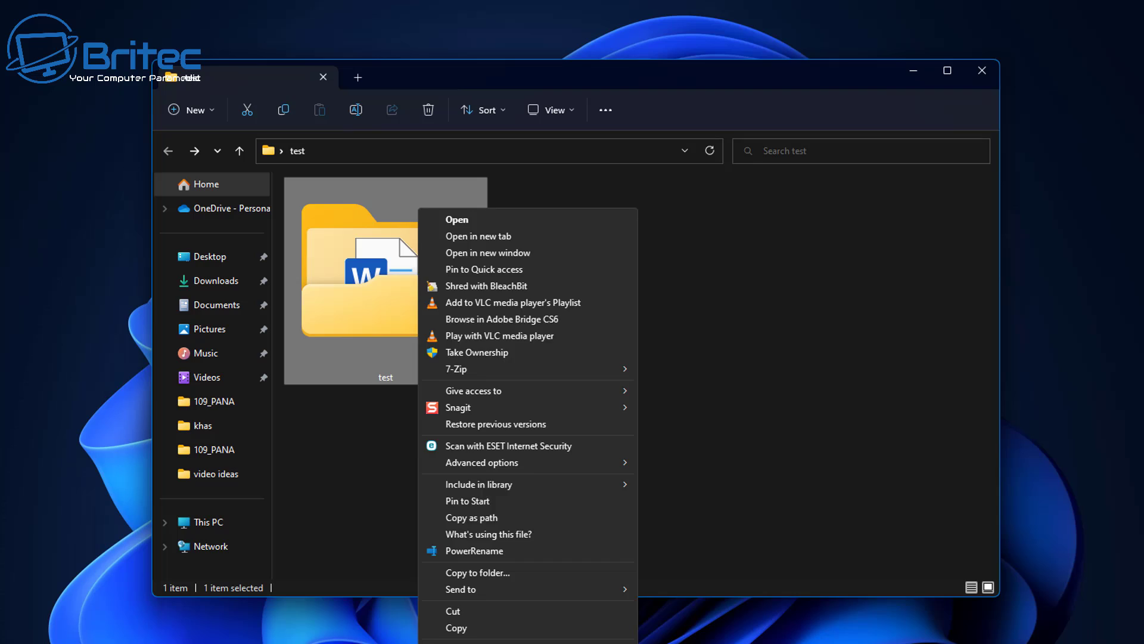
left_click(462, 641)
left_click_drag(541, 134, 560, 205)
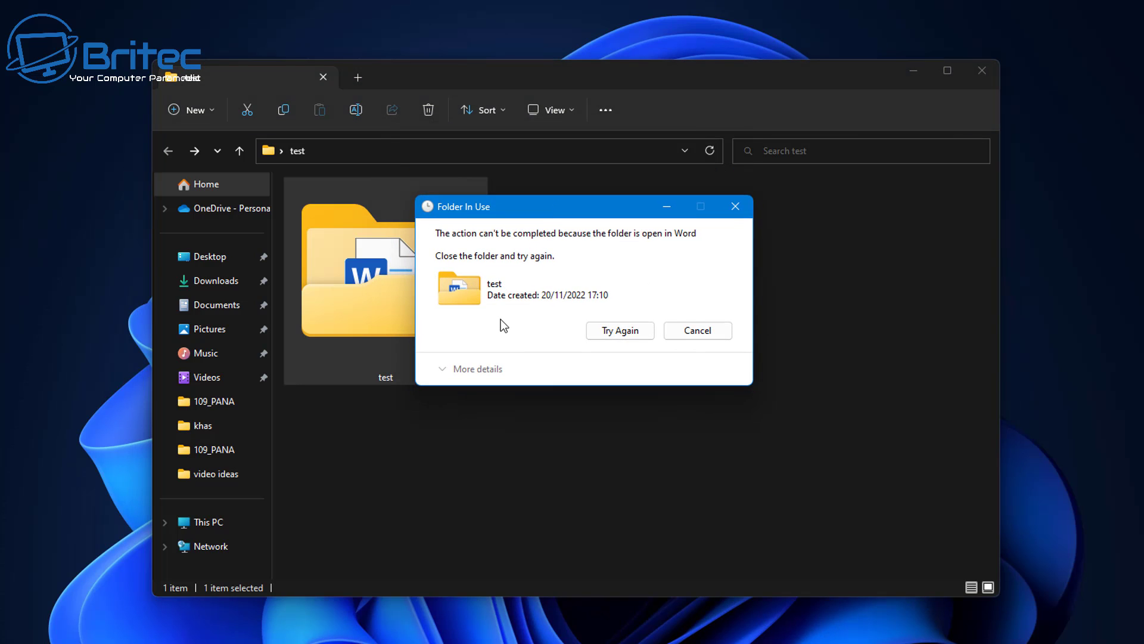
left_click(629, 334)
left_click(608, 323)
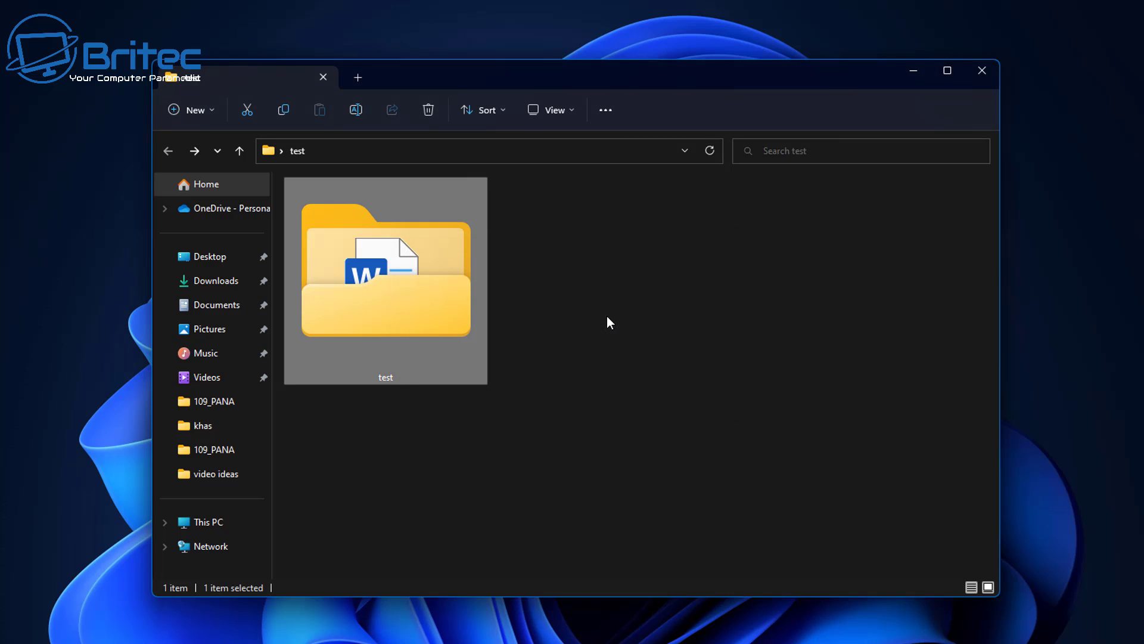
Use What's using this file? on the test folder to end WINWORD.EXE, then close File Locksmith.
right_click(389, 272)
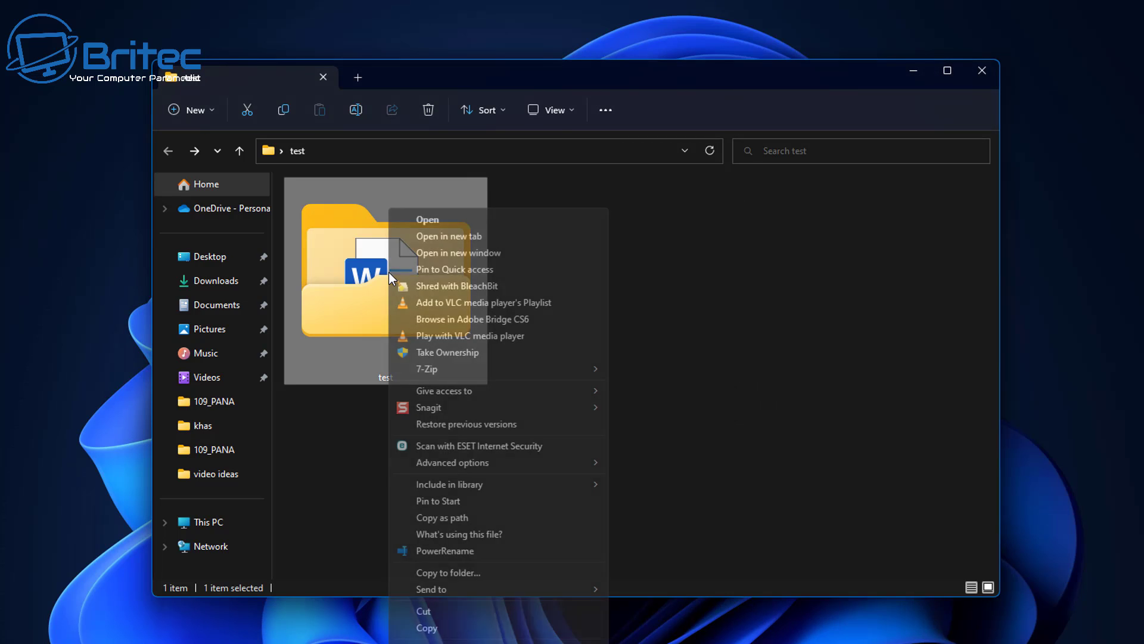
left_click(472, 535)
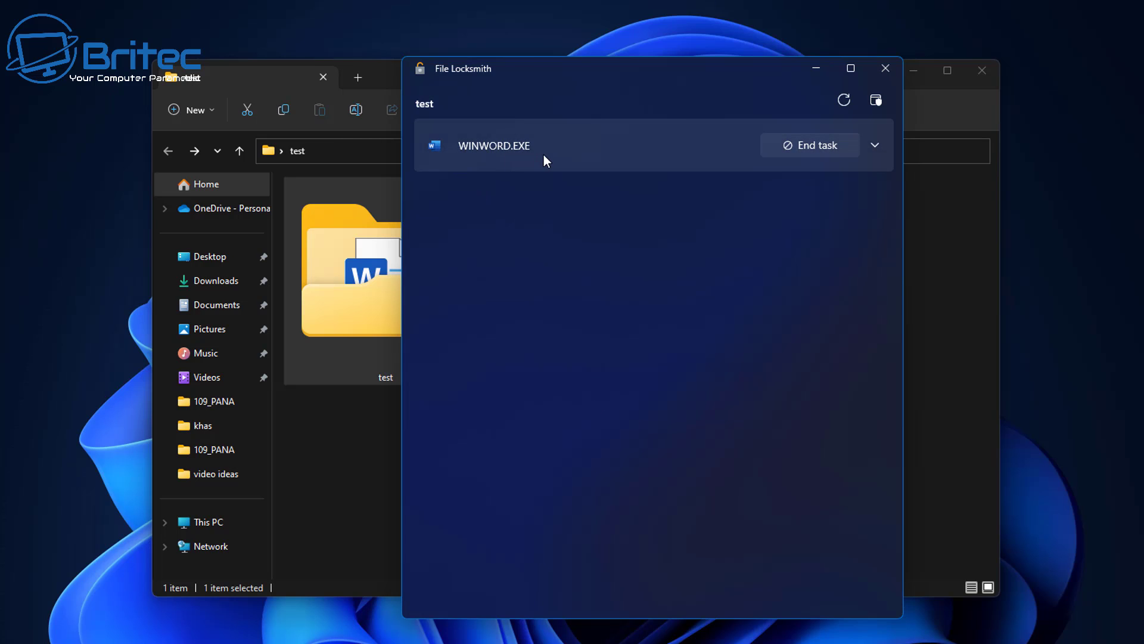
left_click(876, 143)
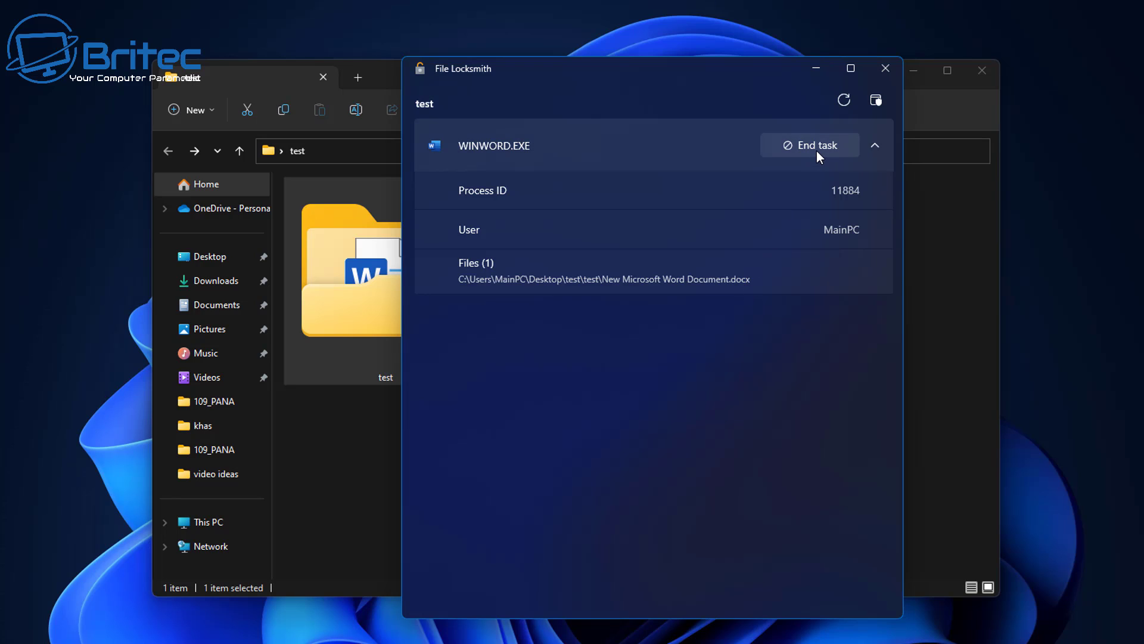
left_click(874, 102)
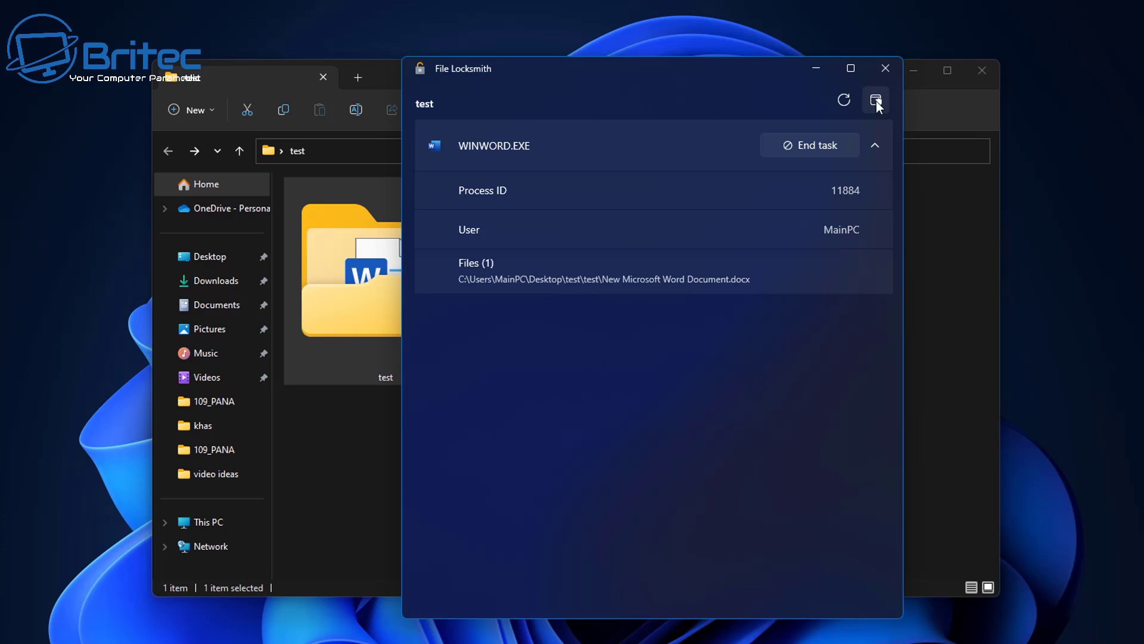
left_click(796, 145)
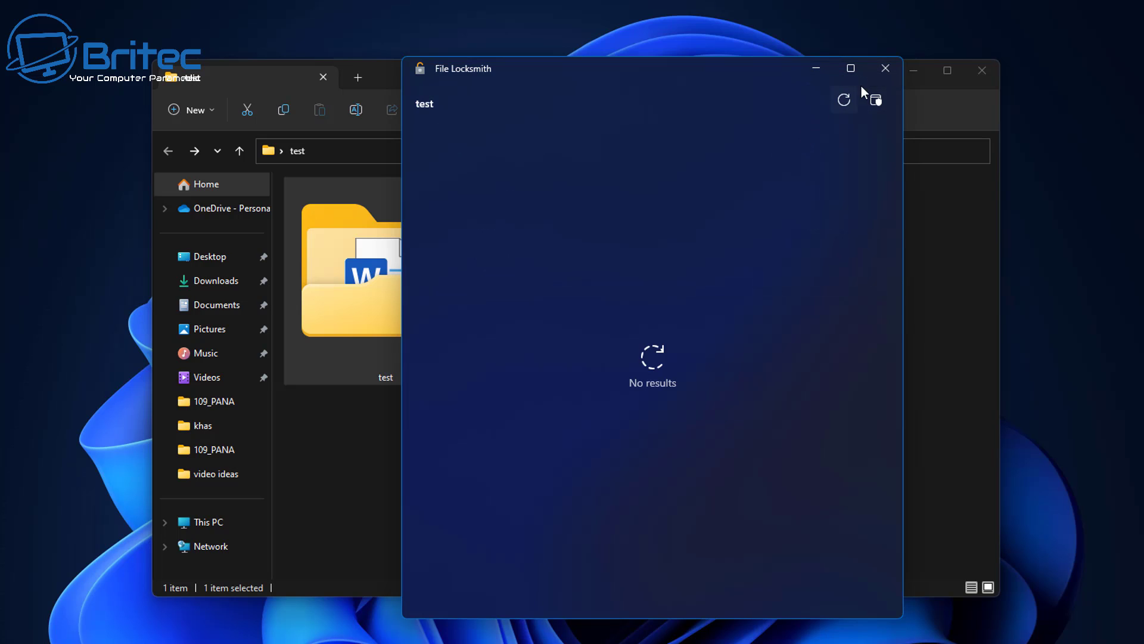
left_click(886, 68)
Delete the now-unlocked test folder.
right_click(393, 249)
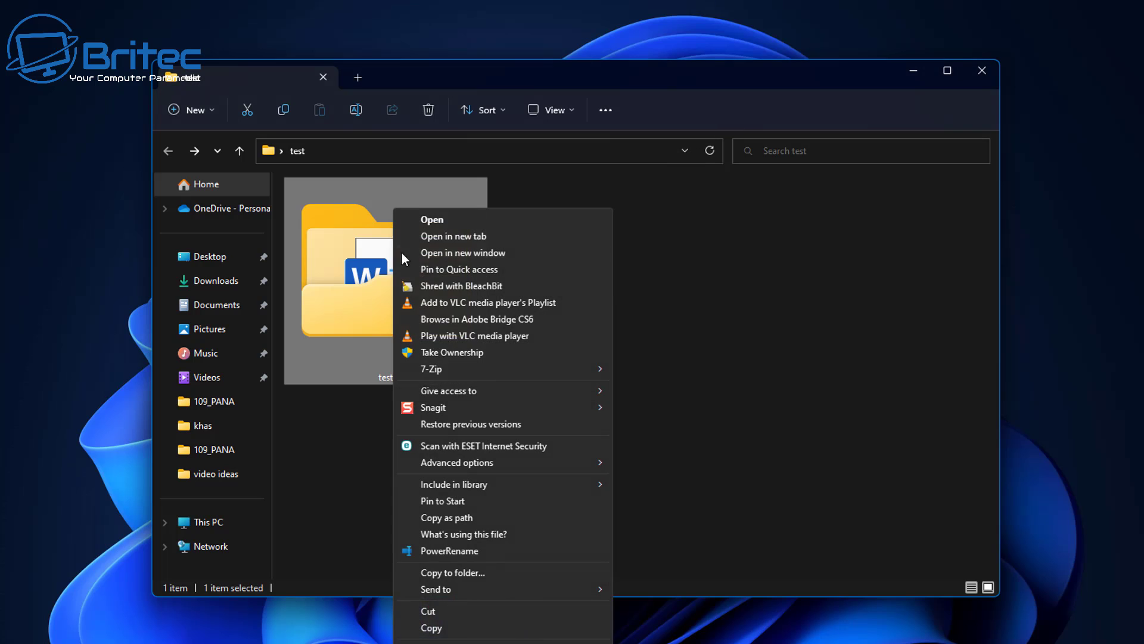
key("Escape")
key("Delete")
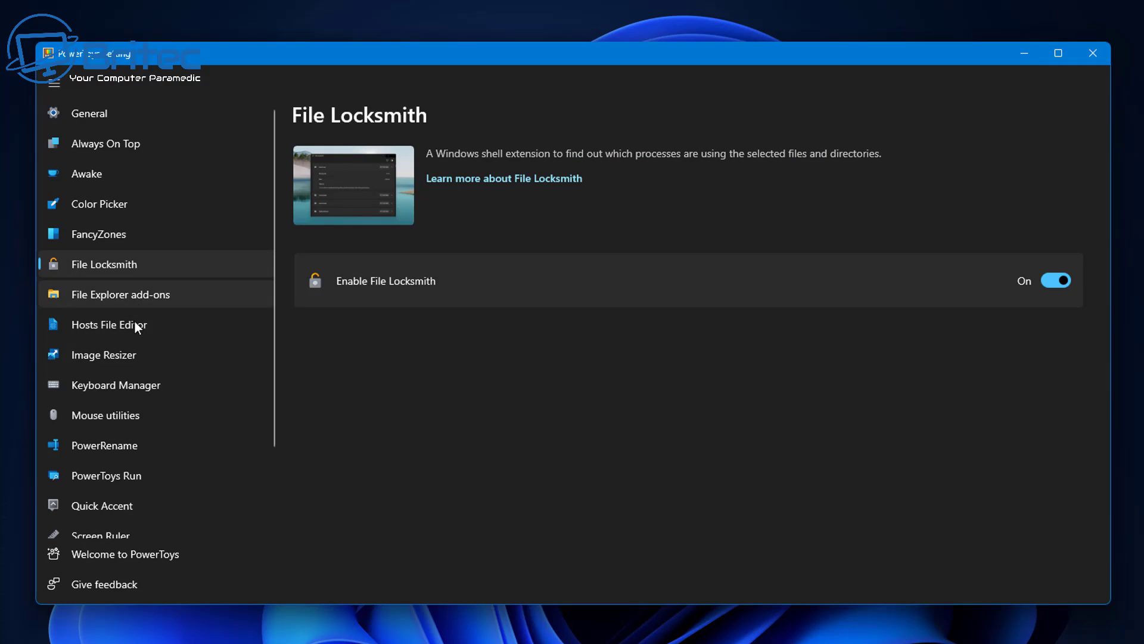
Show the Always On Top page in the PowerToys Settings sidebar.
scroll(137, 528, "down", 2)
scroll(135, 520, "down", 1)
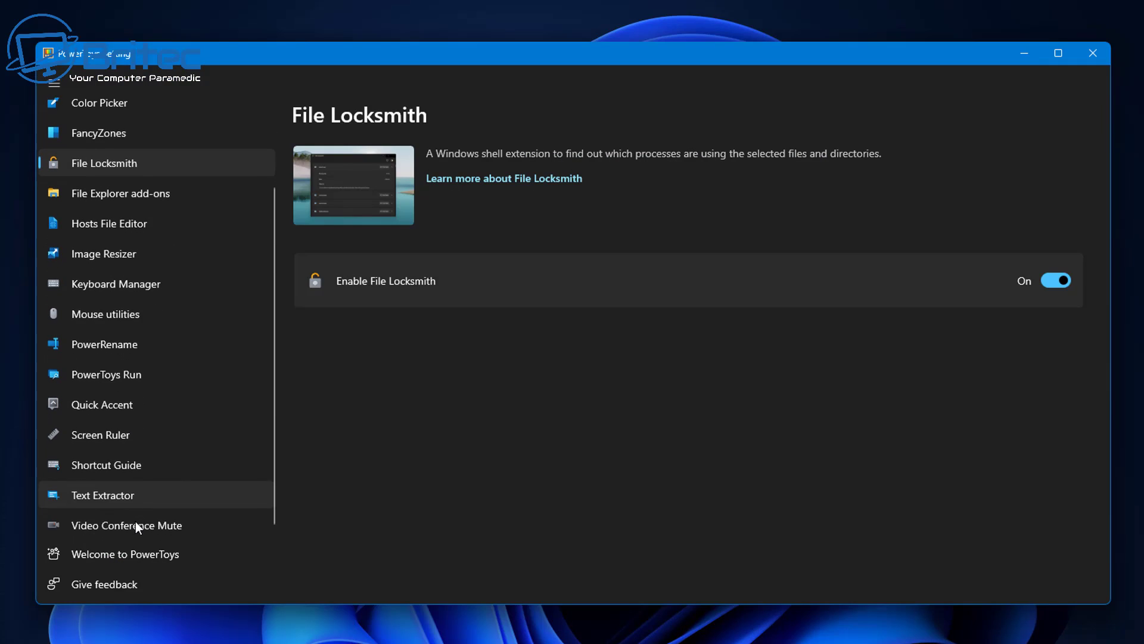
scroll(156, 518, "up", 3)
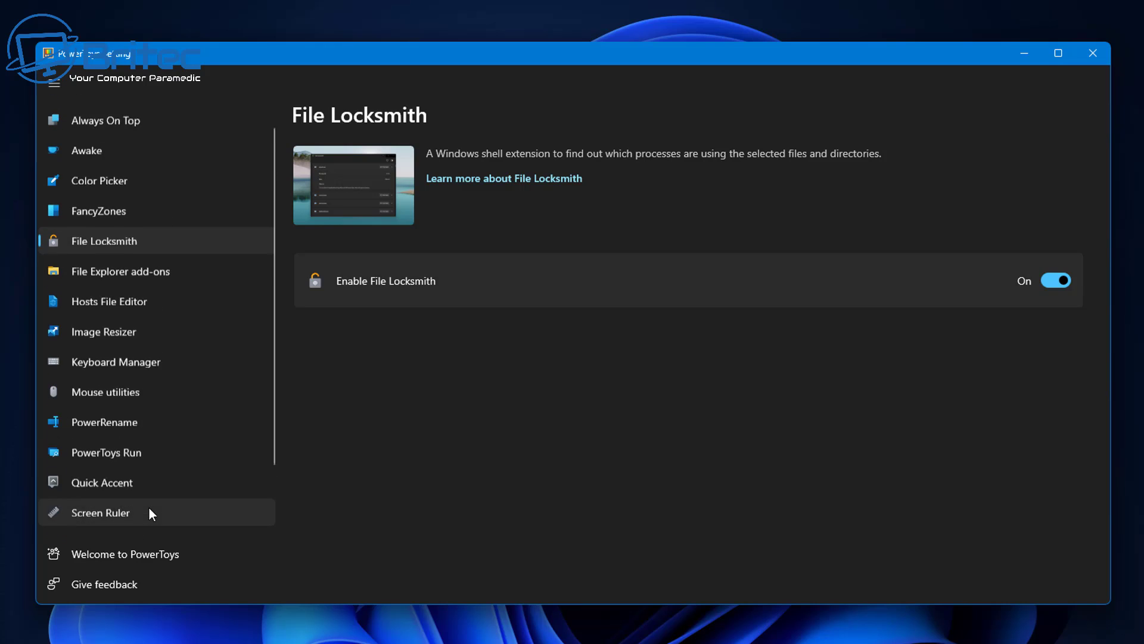
left_click(90, 143)
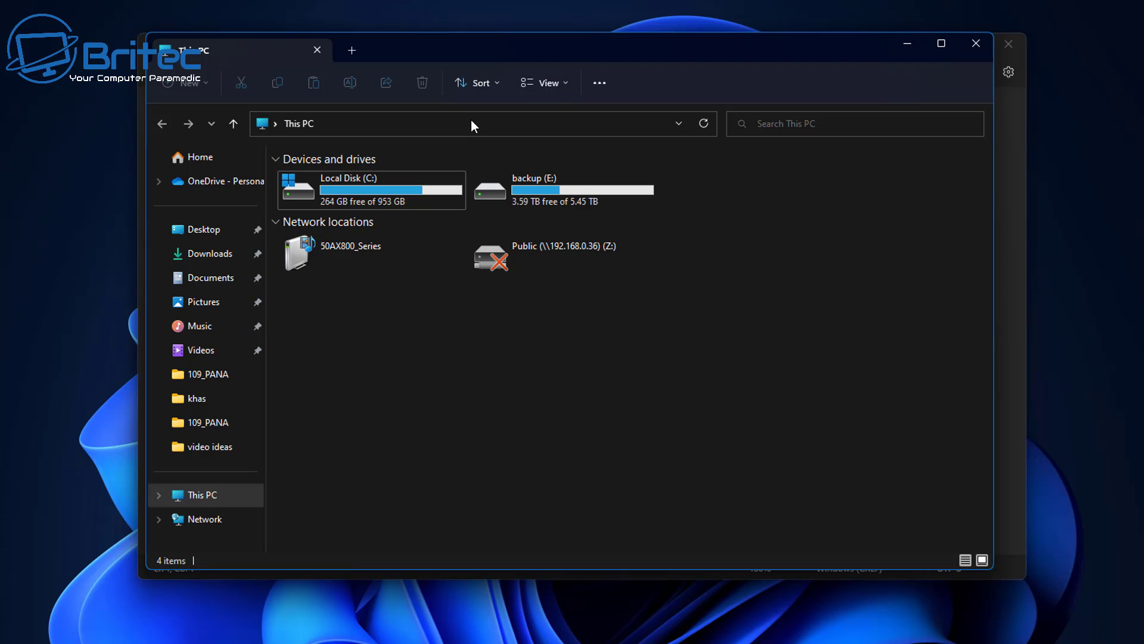
Pin the This PC window on top with Win+Ctrl+T and move it over Notepad and Photoshop.
key("super+ctrl+t")
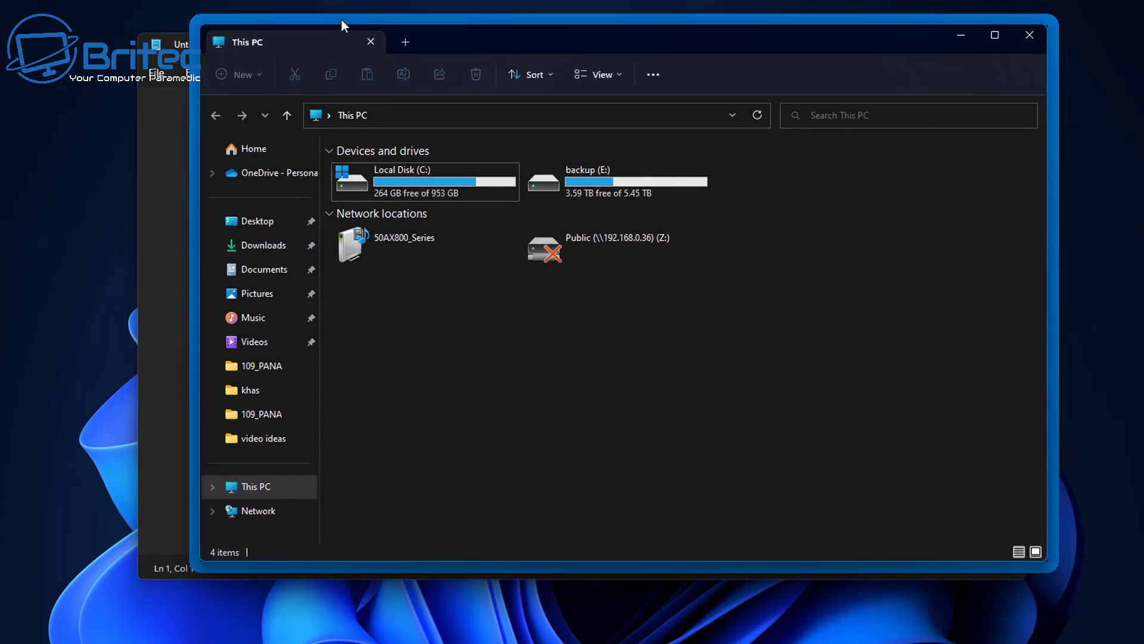
left_click_drag(341, 19, 393, 40)
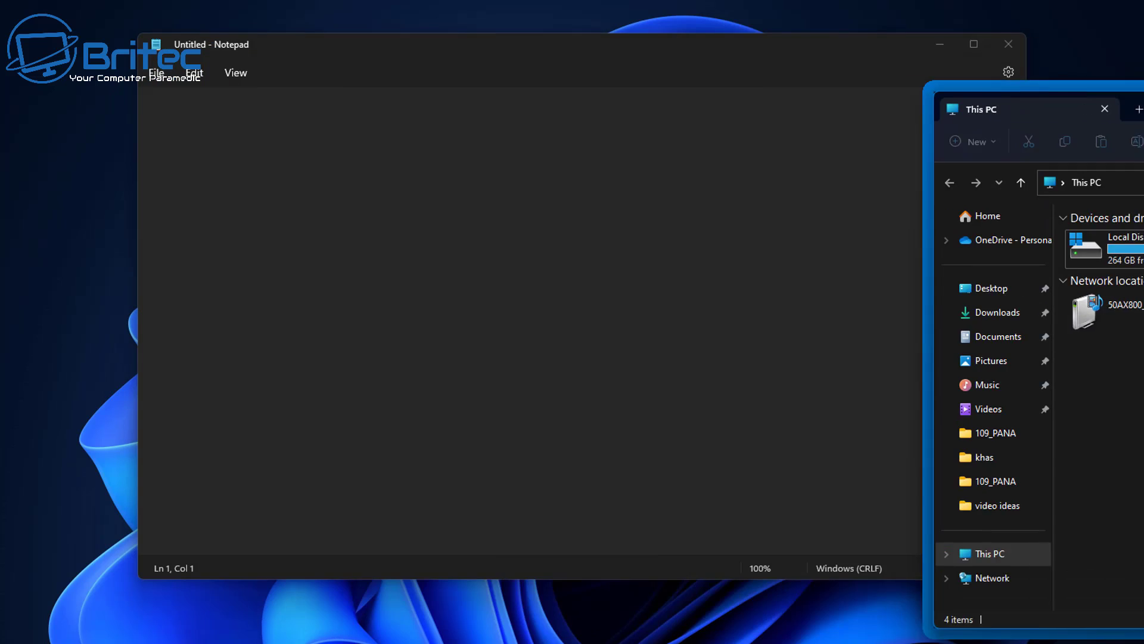
left_click_drag(1143, 105, 382, 37)
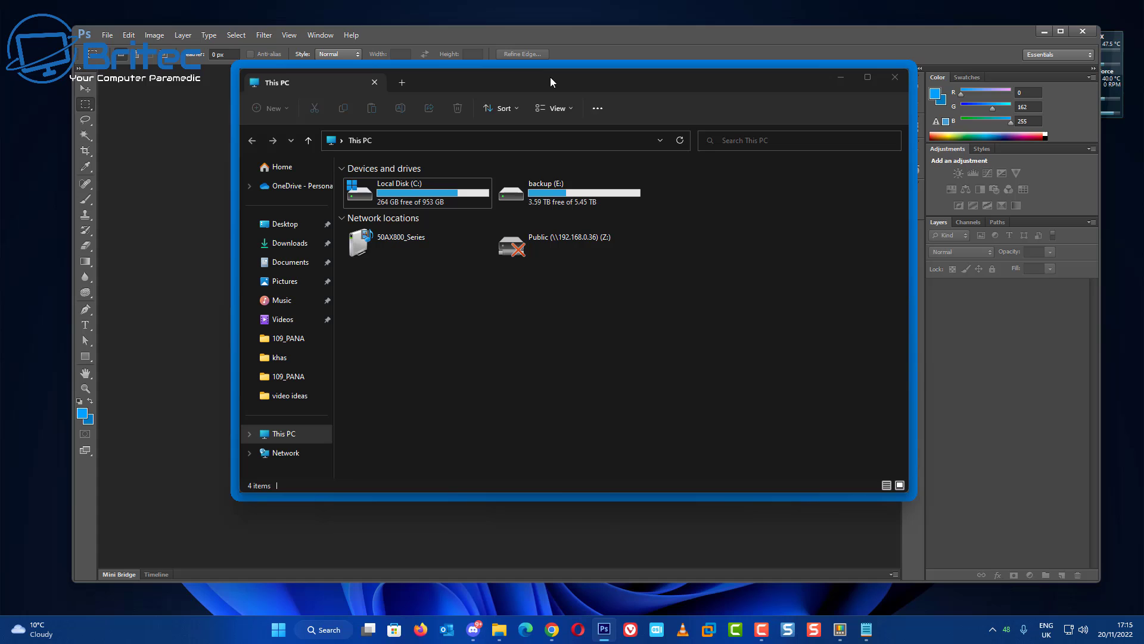
left_click_drag(550, 77, 535, 106)
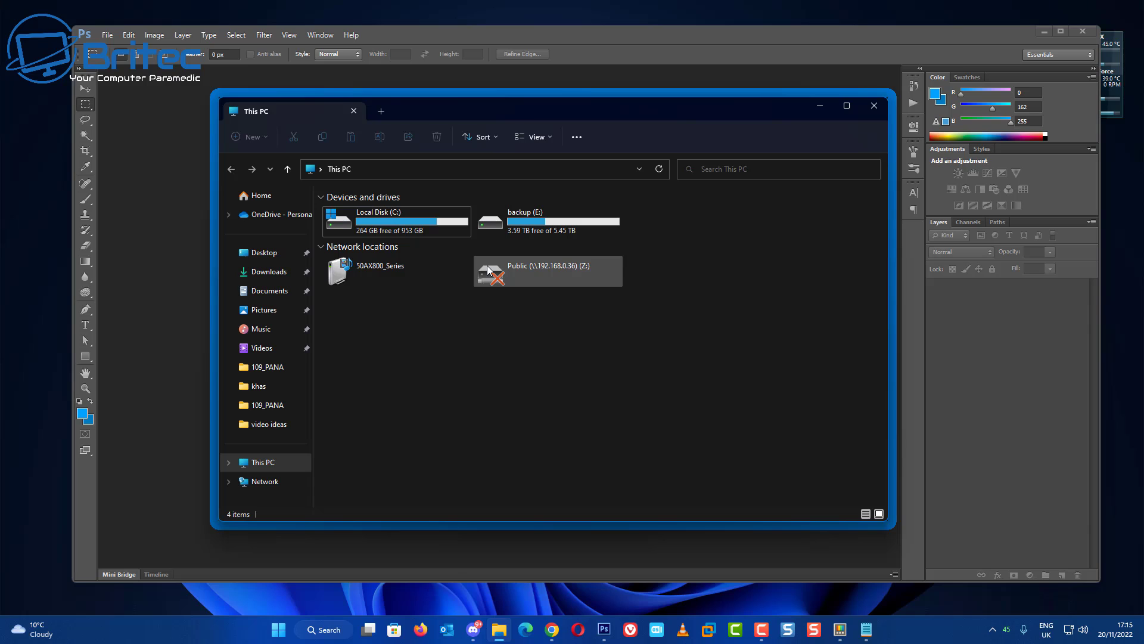
left_click(549, 36)
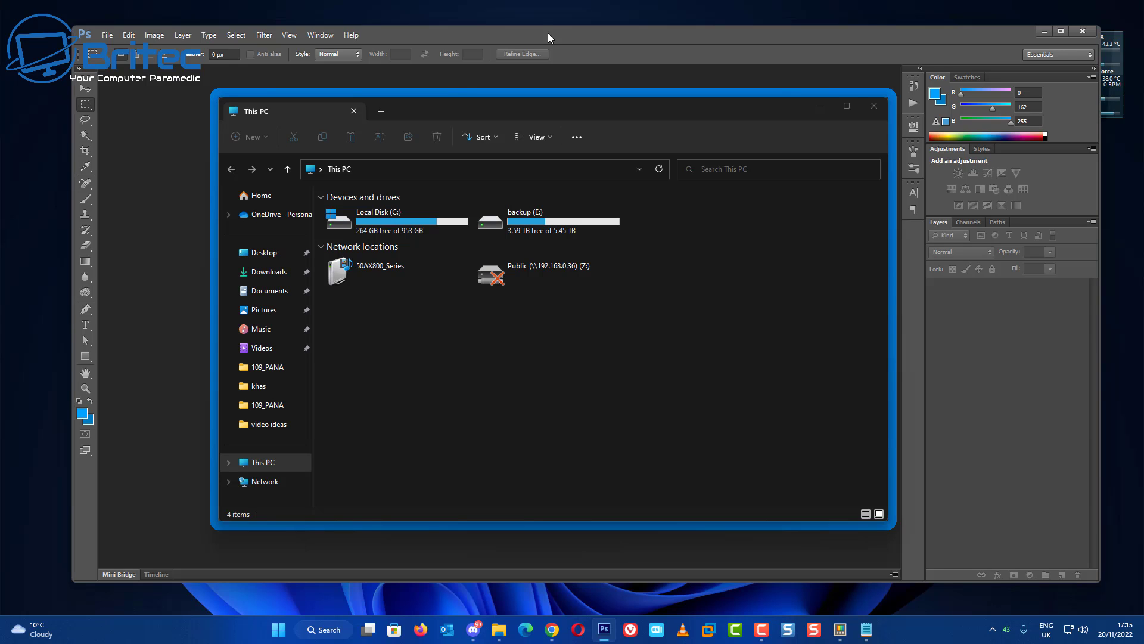
left_click(546, 34)
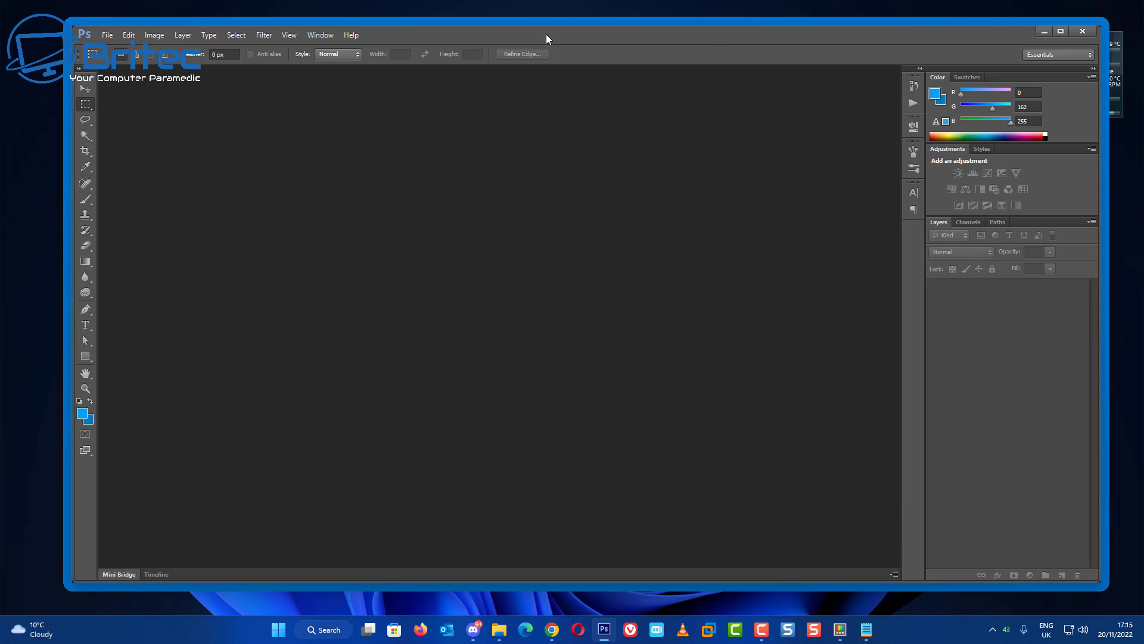
left_click_drag(548, 37, 518, 33)
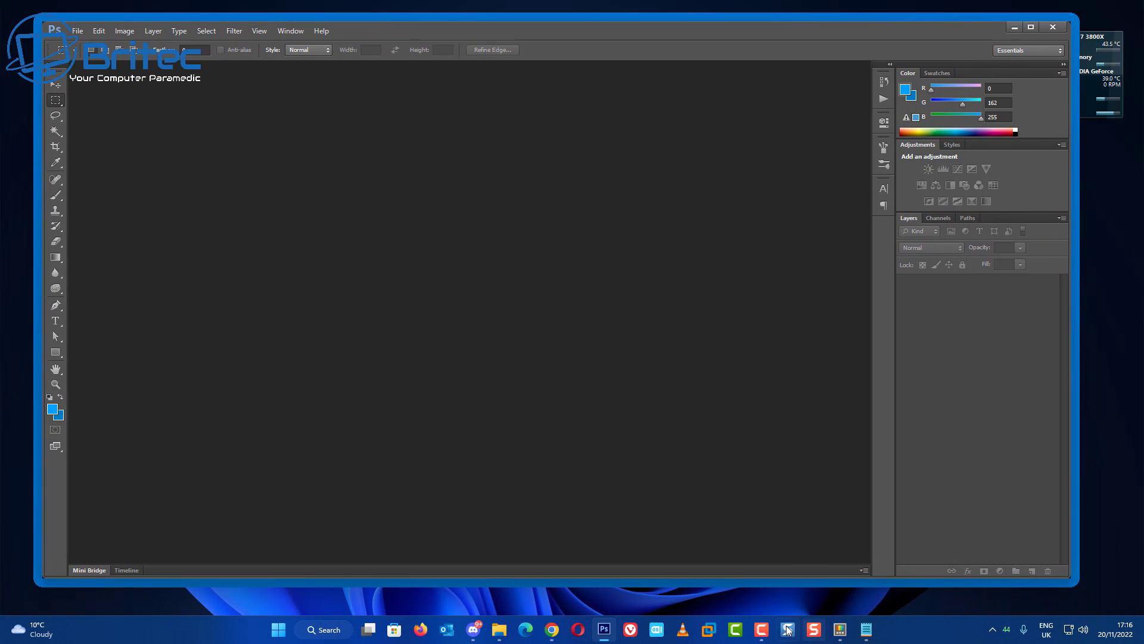
Close Photoshop and the This PC window.
left_click(867, 630)
left_click(1052, 26)
left_click_drag(567, 108, 599, 102)
left_click(877, 97)
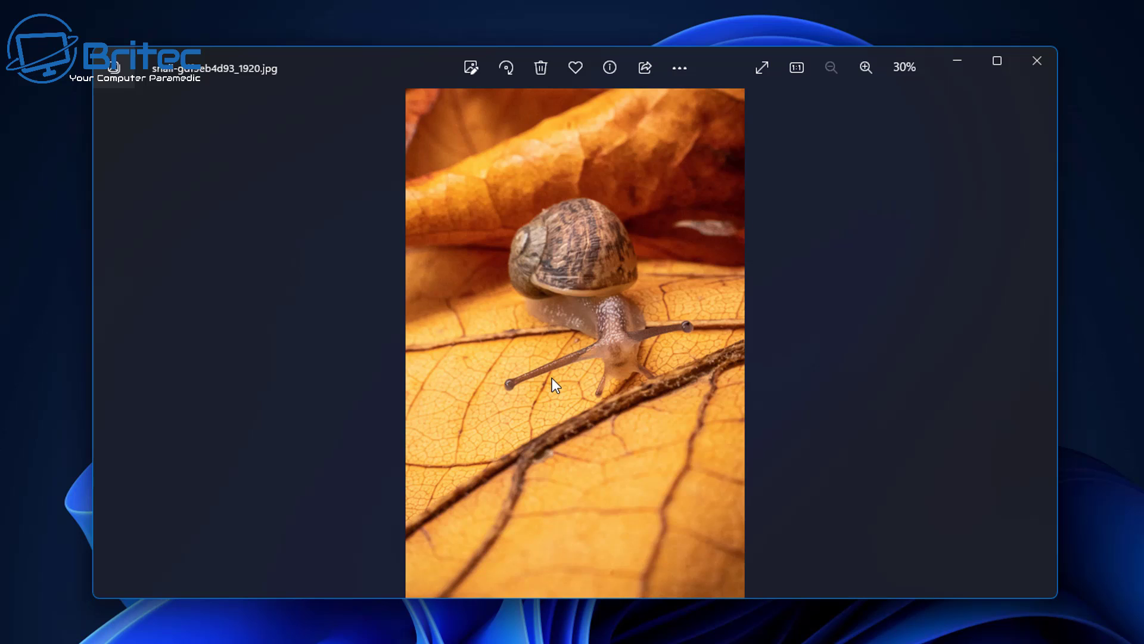
Pick colours from the snail photo with Color Picker (Win+Shift+C), capturing orange dc771b.
key("super+shift+c")
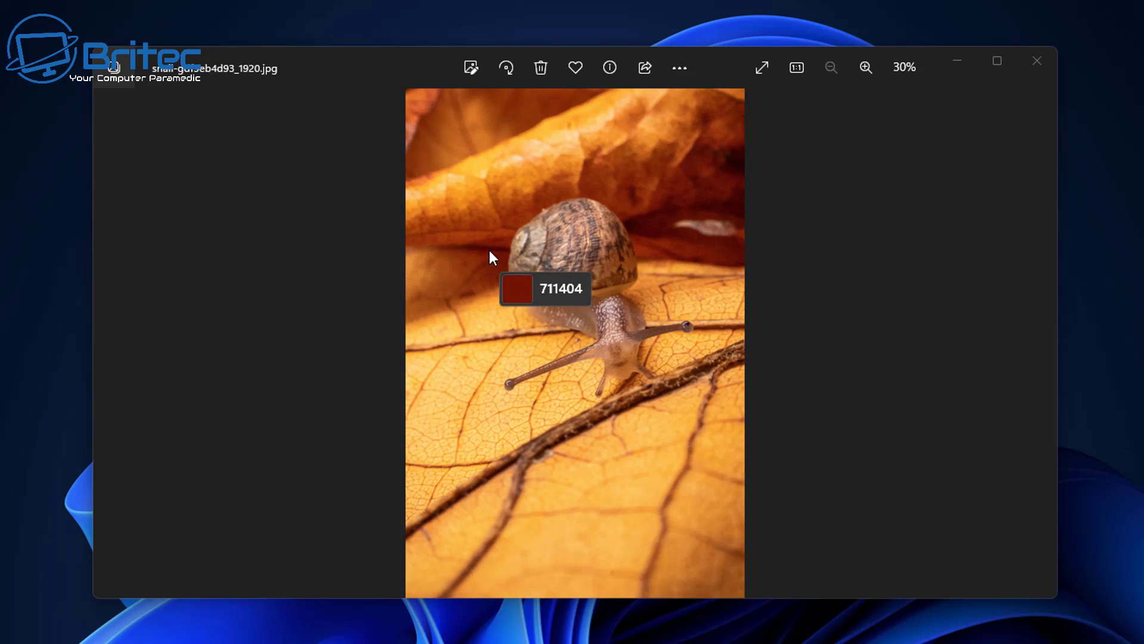
left_click(1043, 61)
left_click(793, 225)
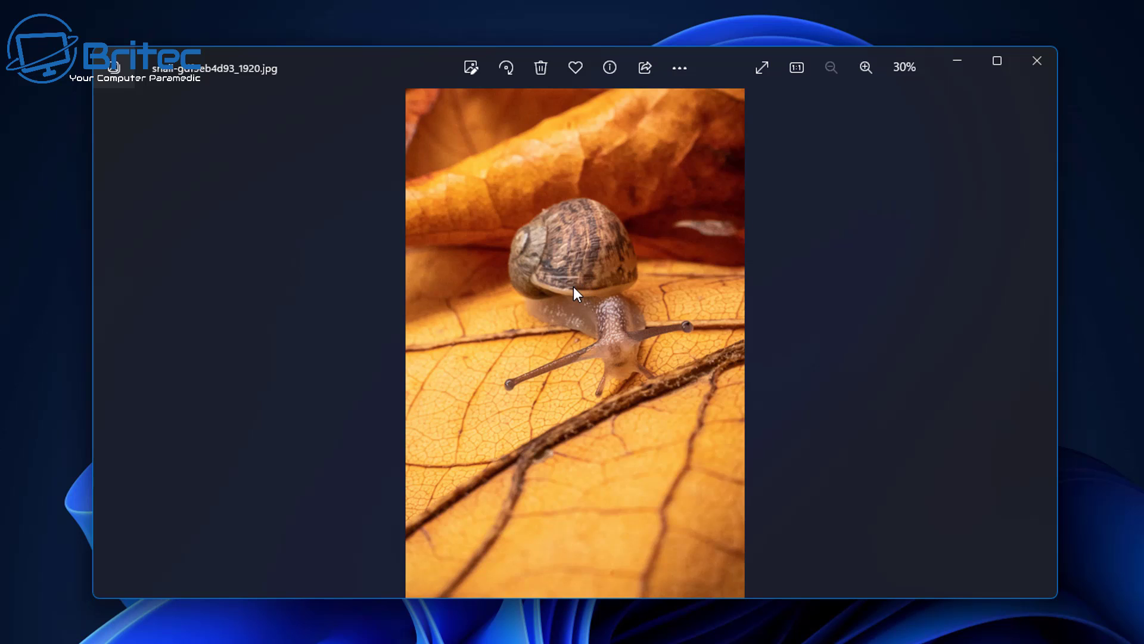
key("super+shift+c")
left_click(496, 186)
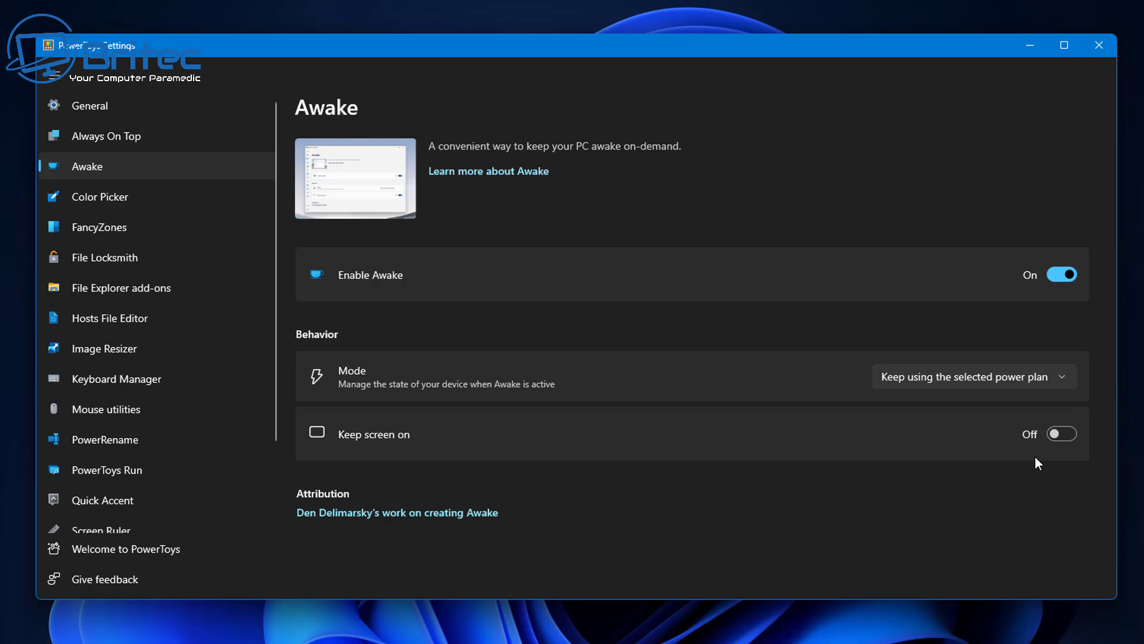
Set Awake's mode to Keep awake indefinitely, then to Keep awake temporarily.
left_click(1065, 379)
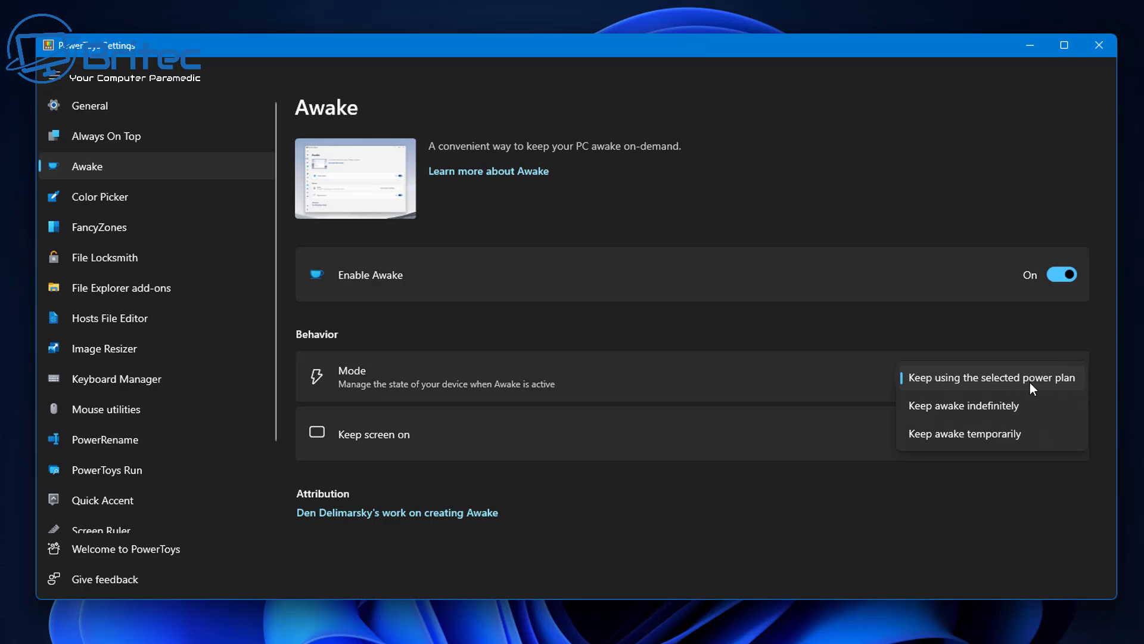
left_click(997, 409)
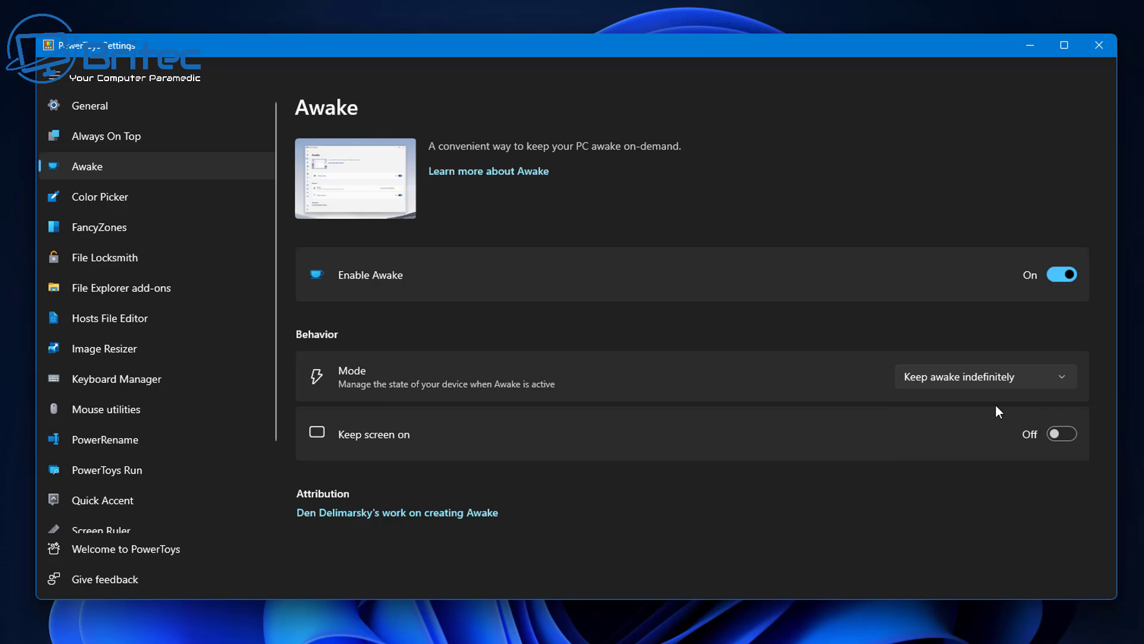
left_click(1035, 380)
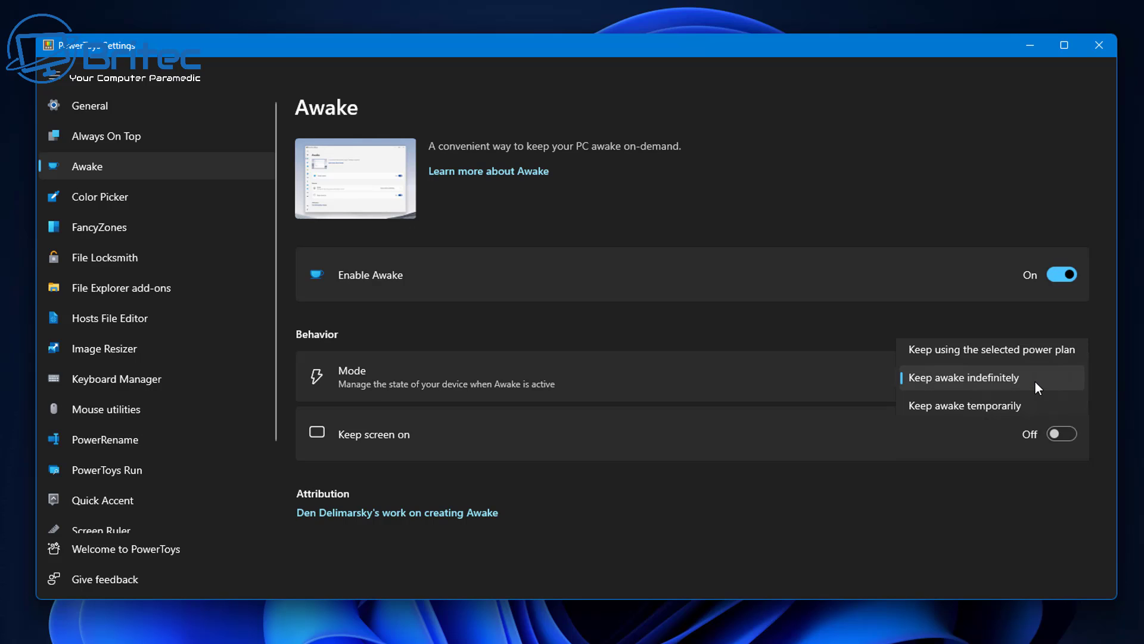
left_click(970, 408)
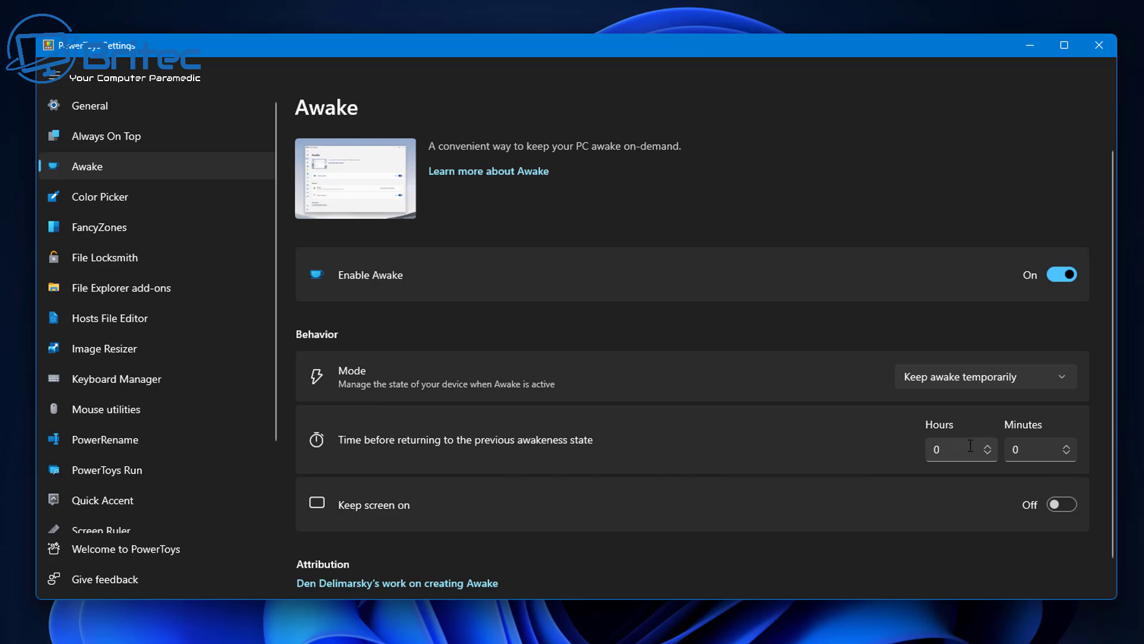
Switch Awake's mode back to Keep awake indefinitely.
scroll(915, 481, "down", 1)
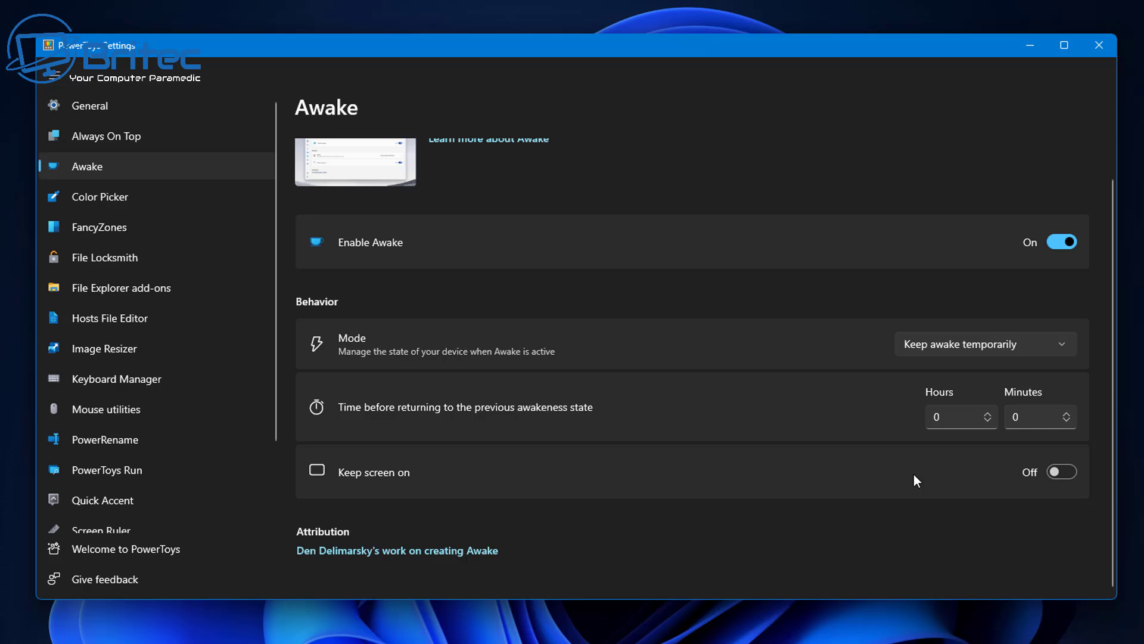
scroll(913, 474, "up", 1)
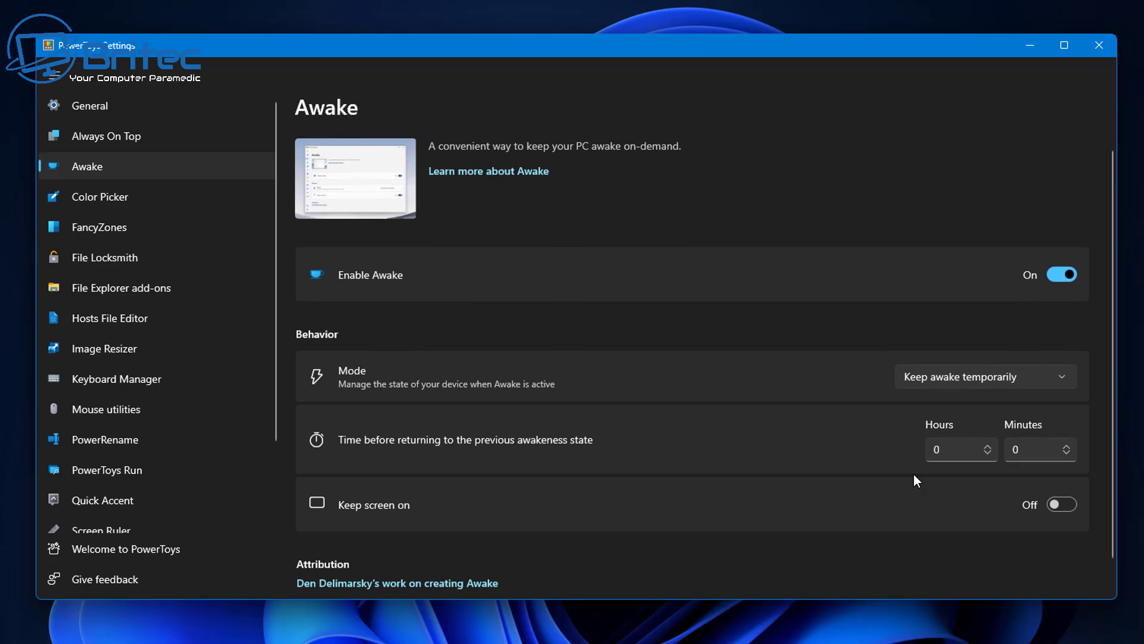
left_click(1030, 380)
left_click(996, 351)
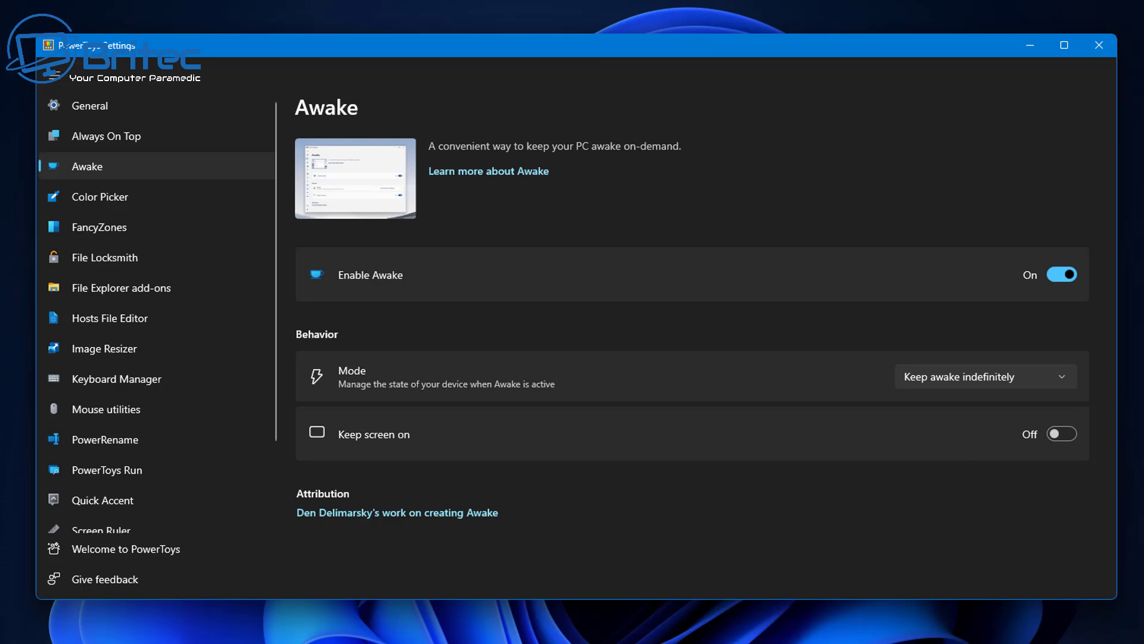
key("F10")
key("F9")
scroll(149, 358, "down", 3)
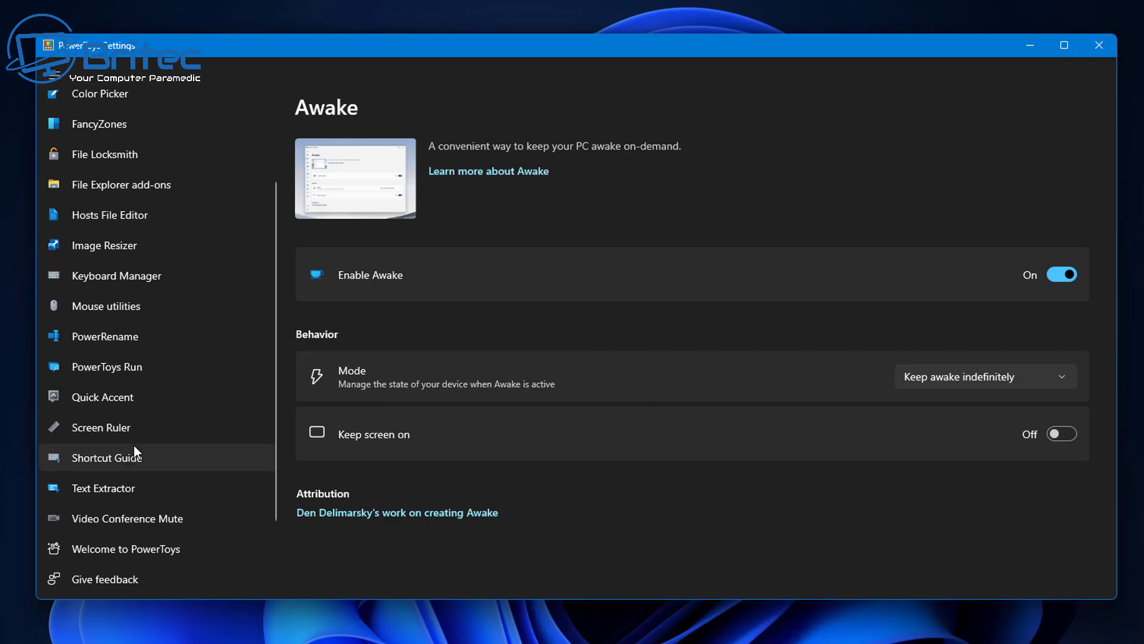
Capture the LAS VEGAS words from the sign photo with Text Extractor (Win+Shift+T).
left_click(99, 495)
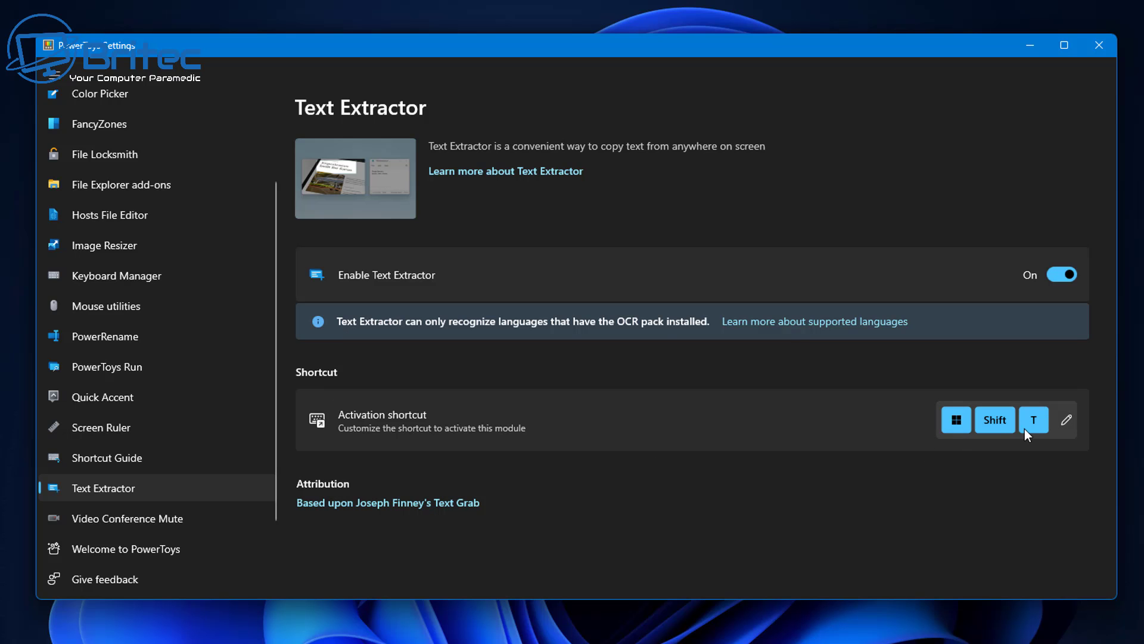
left_click(1031, 44)
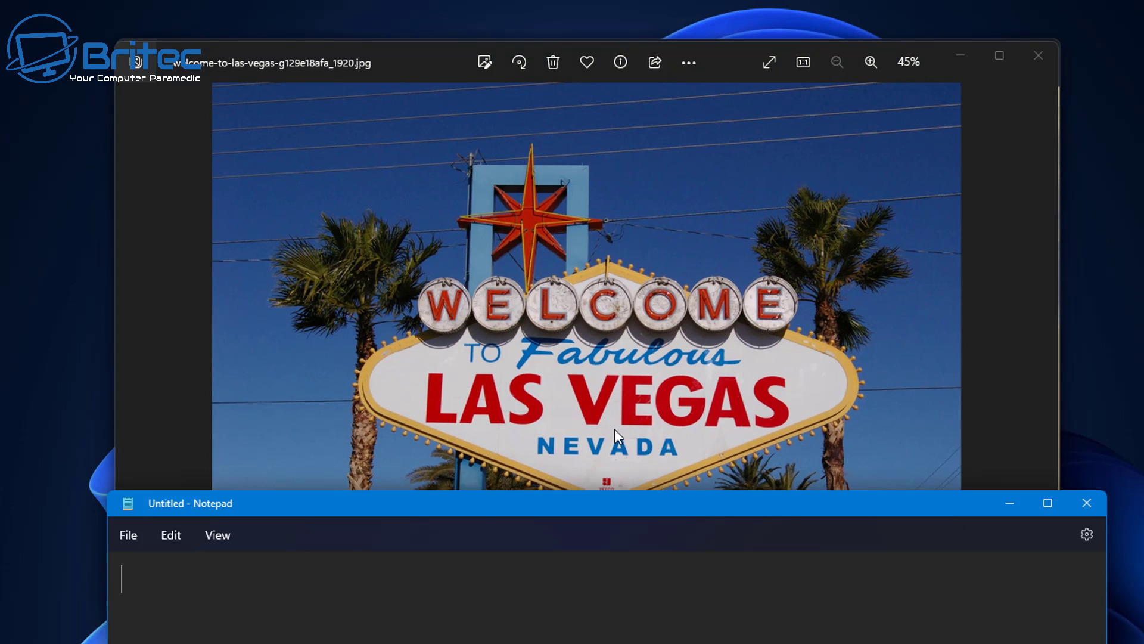
left_click(615, 435)
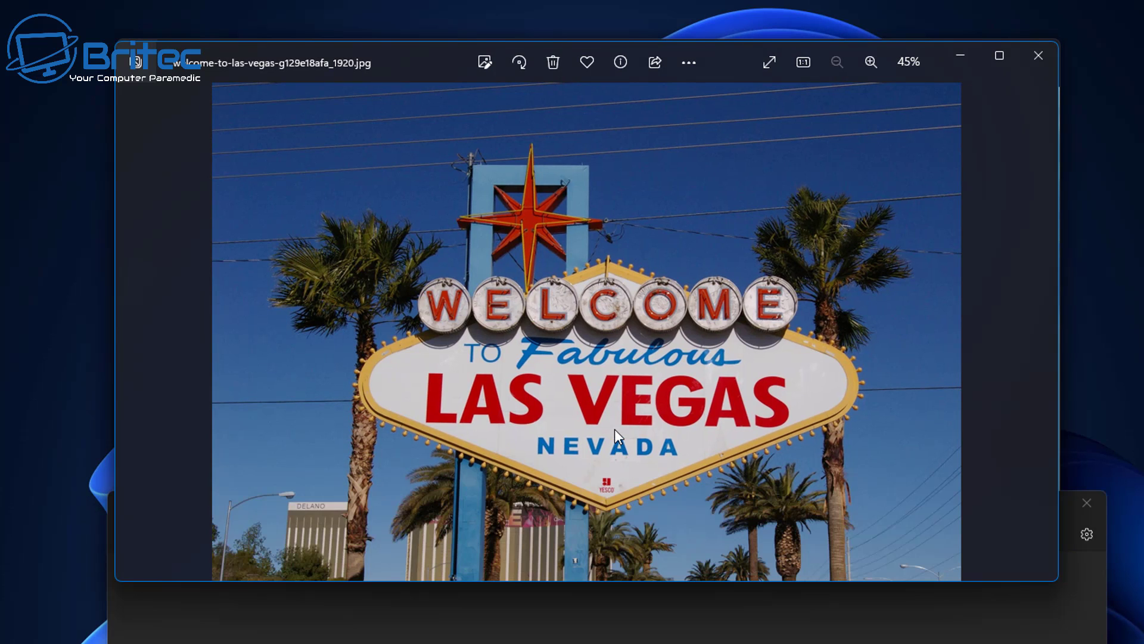
key("super+shift+t")
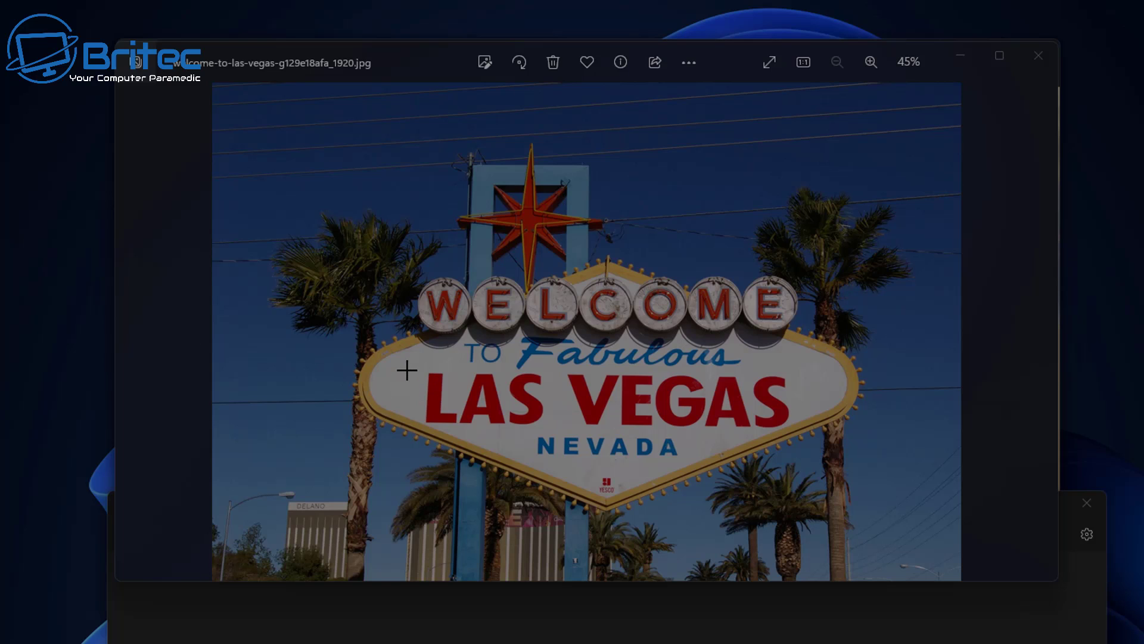
left_click_drag(411, 369, 812, 428)
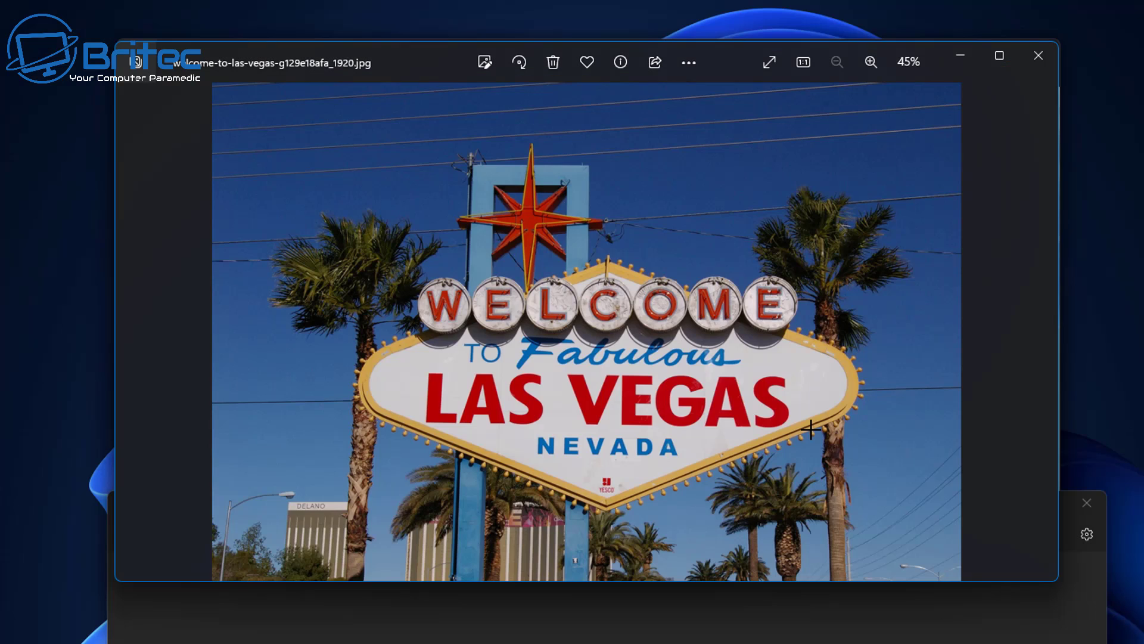
Paste 'LÄs VEGAS' into Notepad and delete the stray quote and trailing period.
left_click(309, 607)
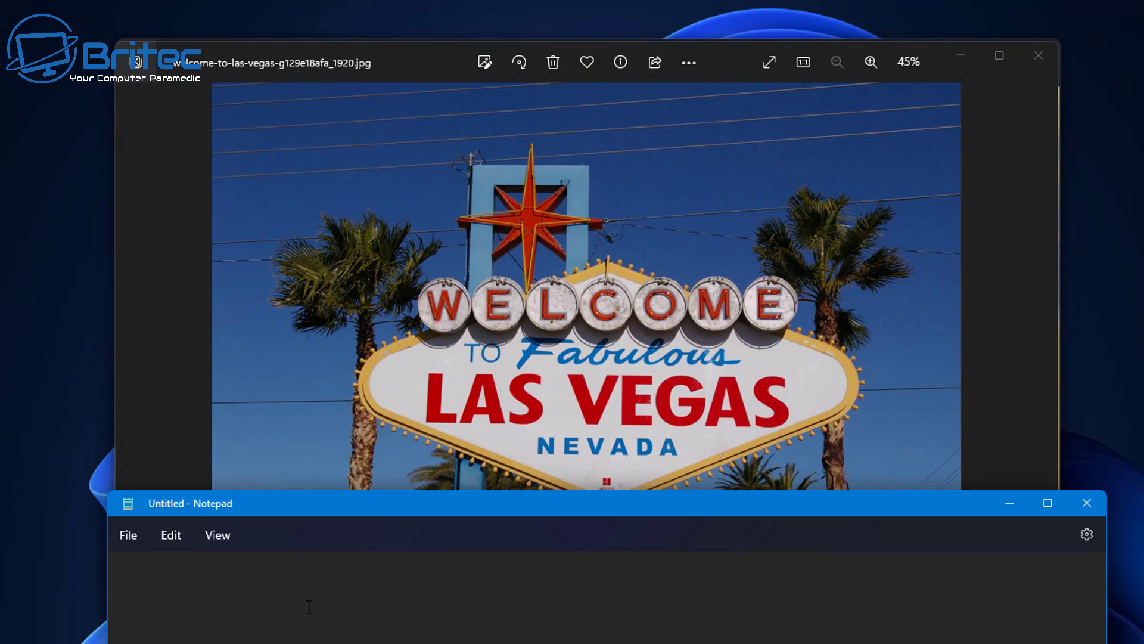
key("ctrl+v")
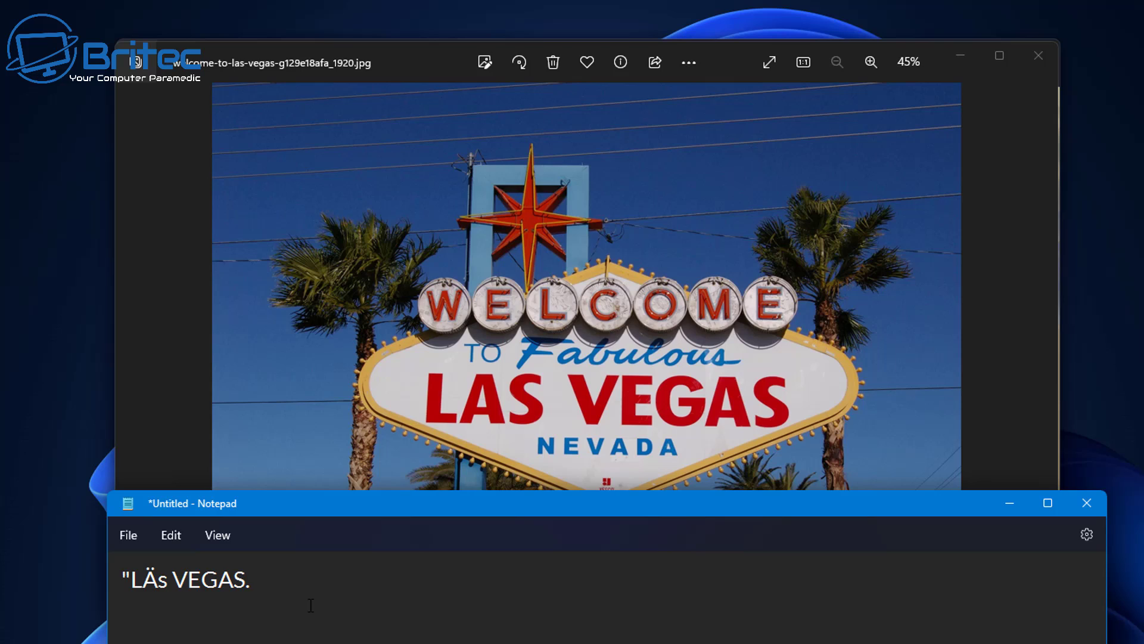
key("BackSpace")
left_click(127, 583)
key("BackSpace")
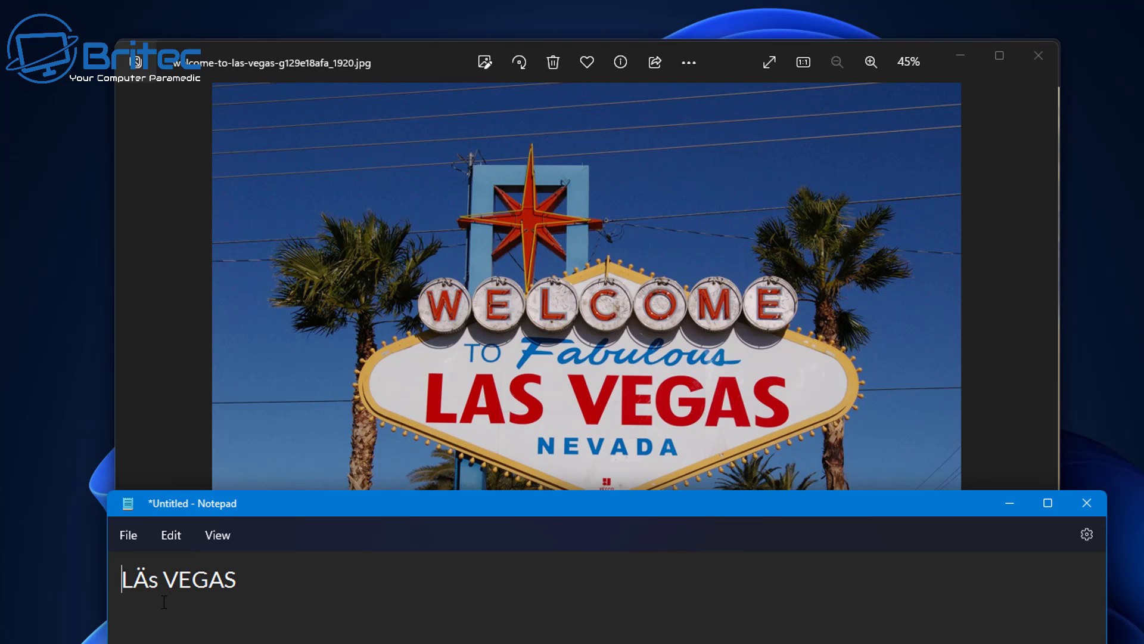
Extract NEVADA from the sign photo and paste it into Notepad on a new line.
left_click(662, 451)
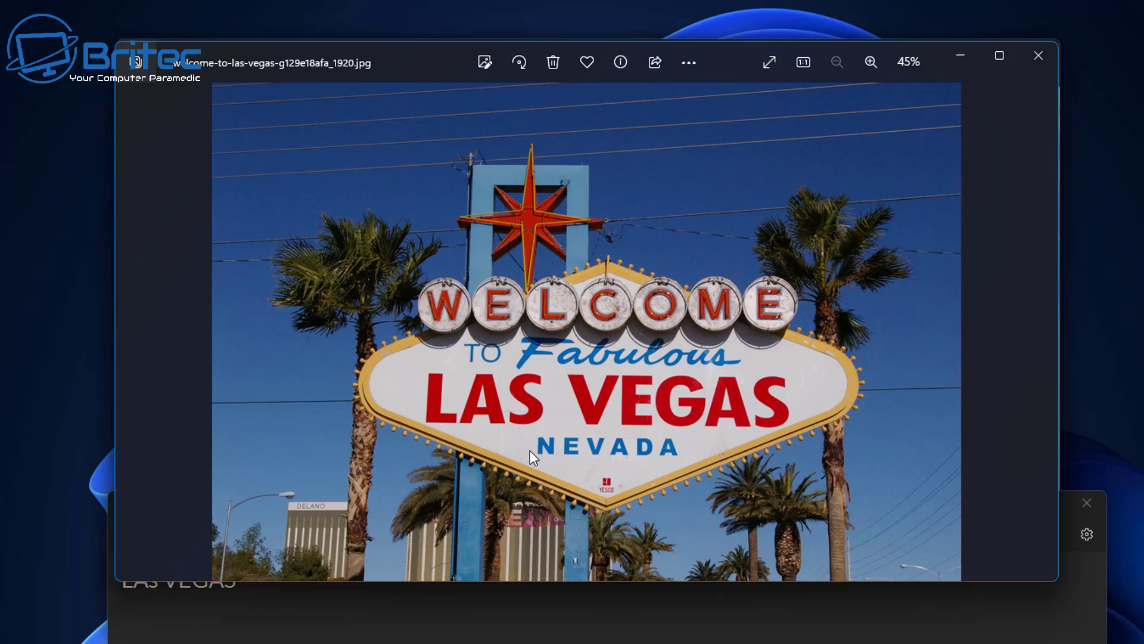
key("super+shift+t")
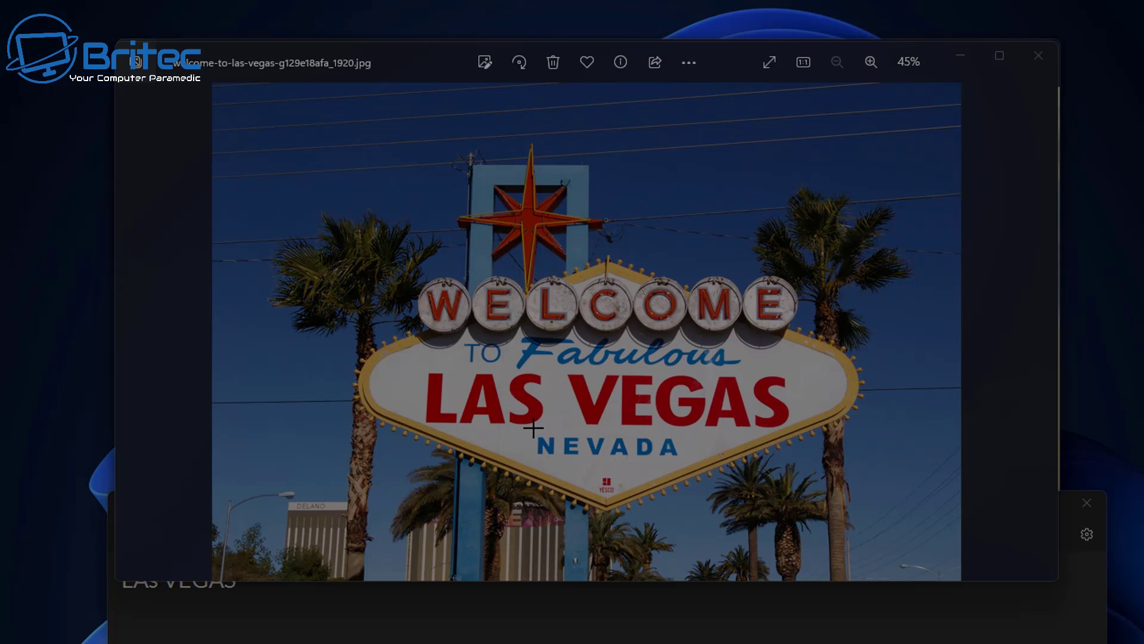
left_click_drag(528, 429, 696, 473)
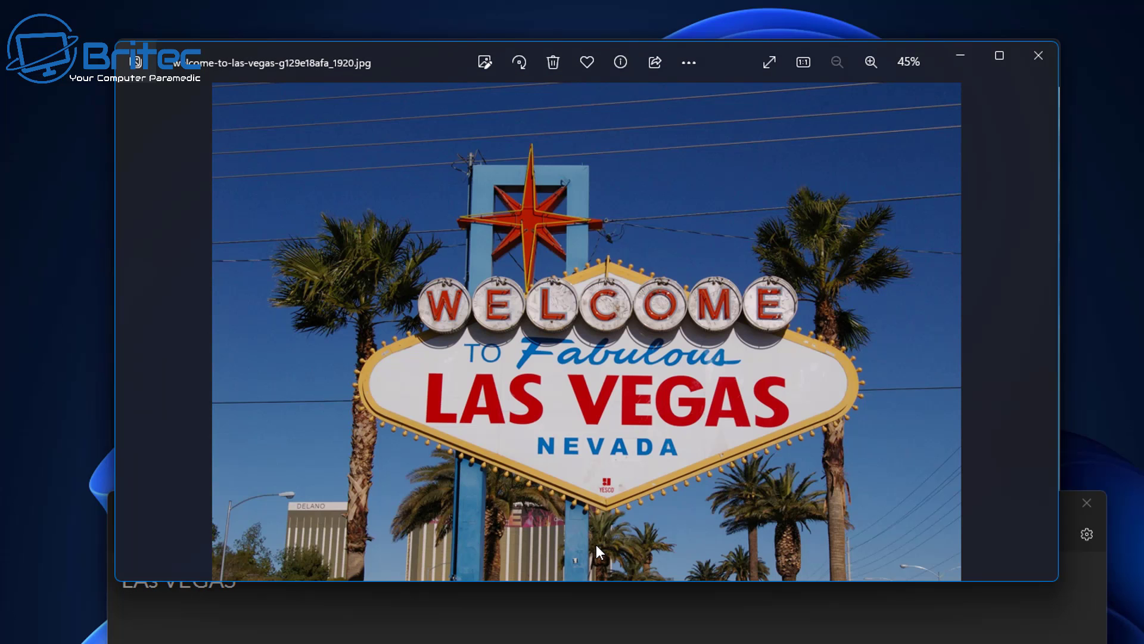
left_click(322, 621)
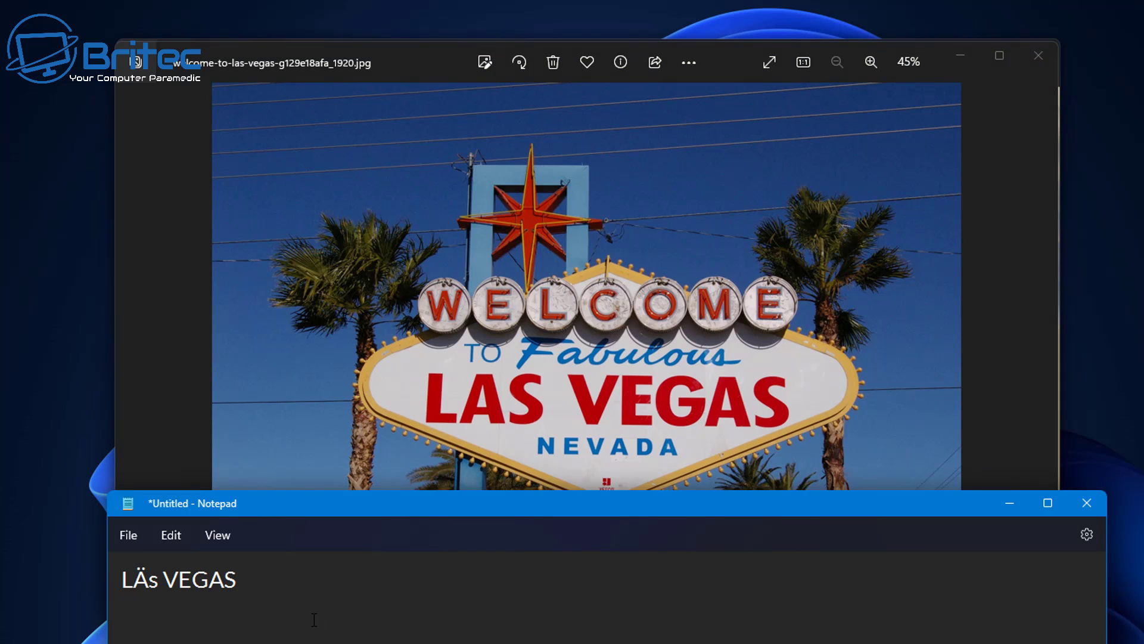
type("NEVADA")
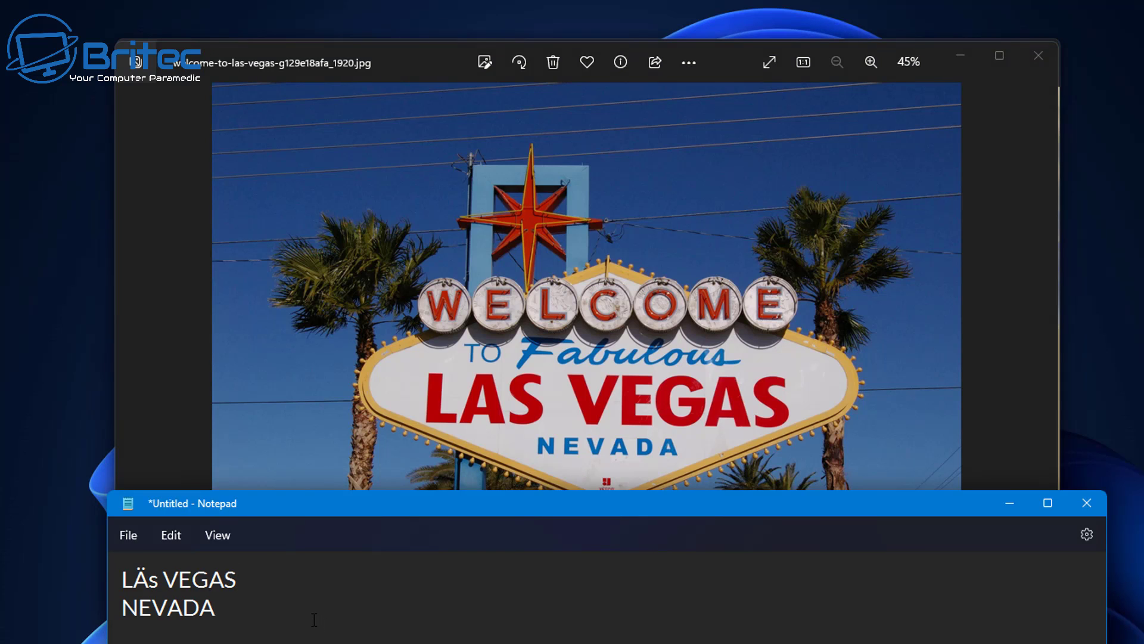
left_click(960, 54)
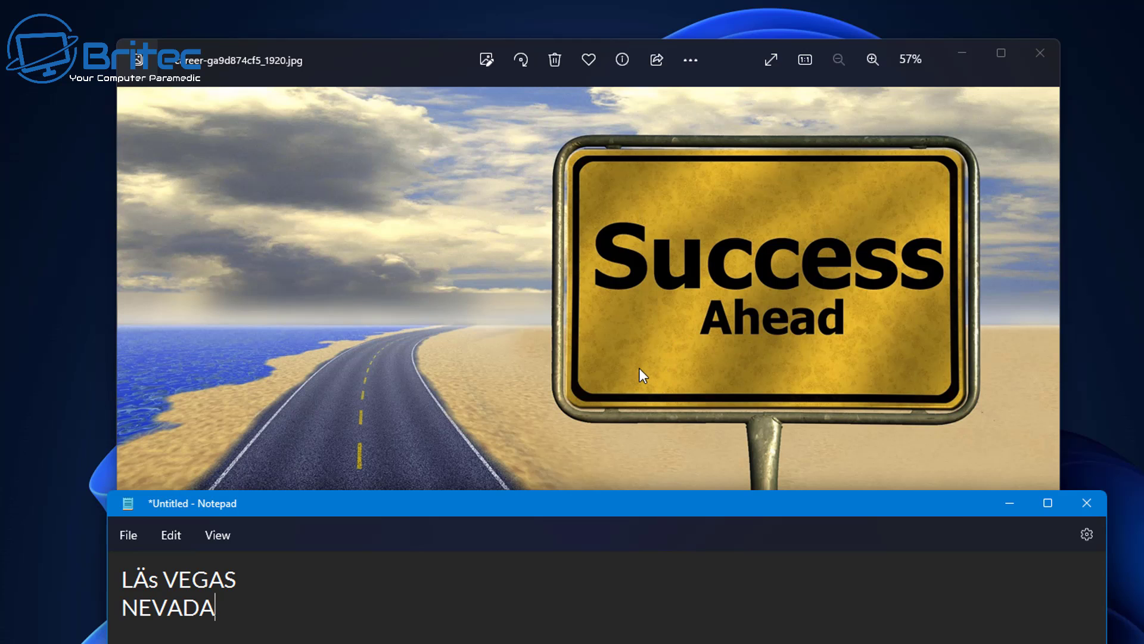
Capture 'Success Ahead' from the road-sign photo and paste it into Notepad.
key("super+shift+t")
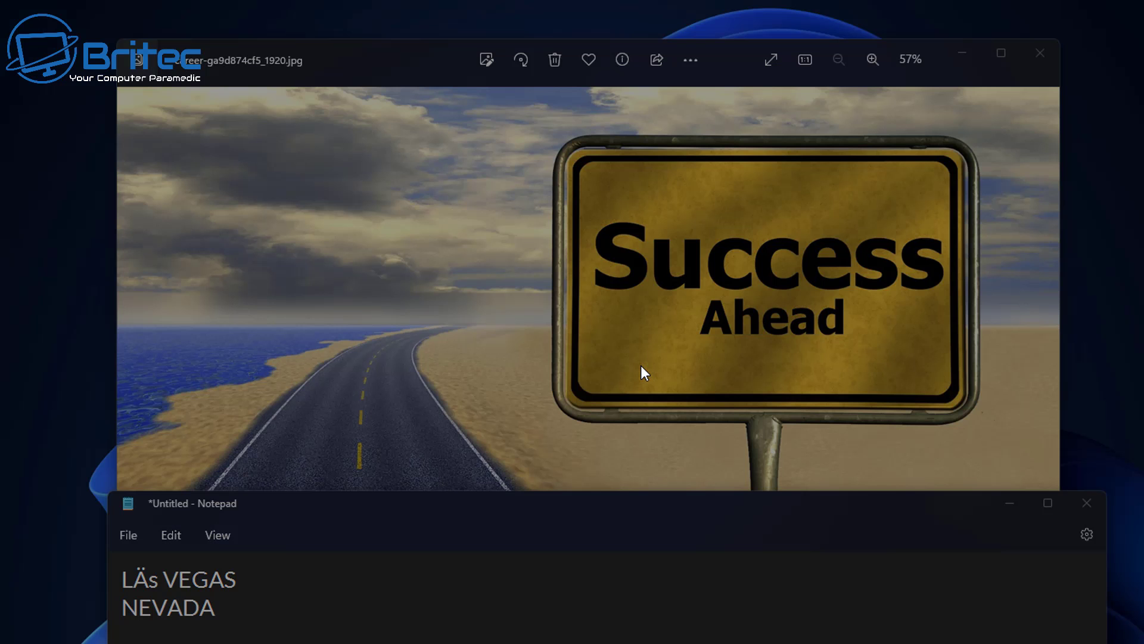
left_click_drag(586, 211, 940, 358)
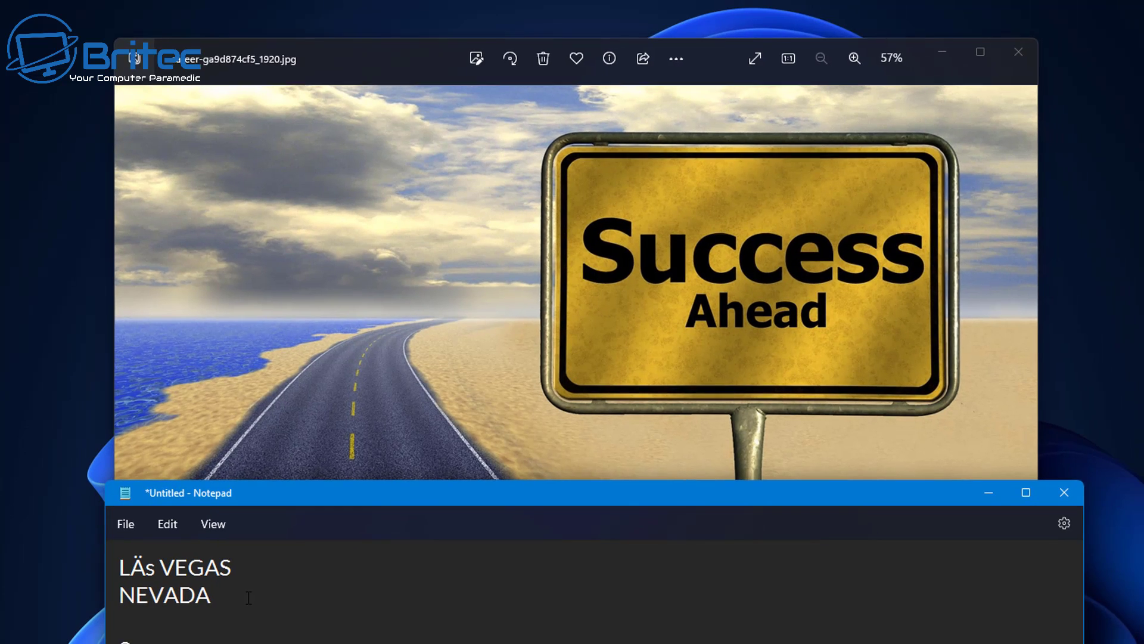
type("Success Ahead")
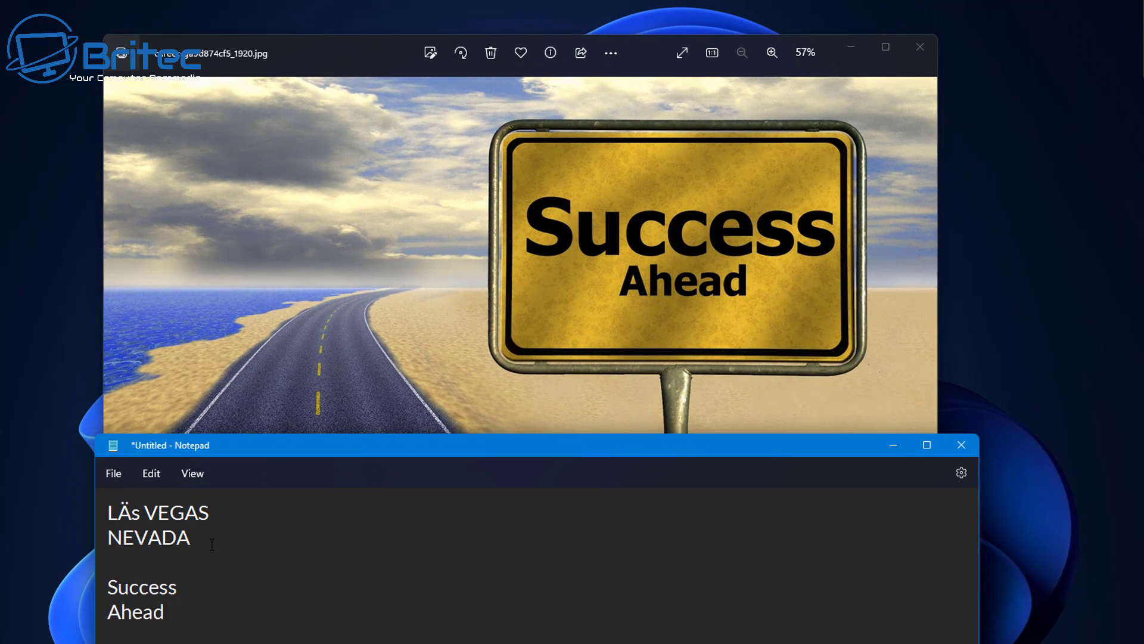
left_click(893, 445)
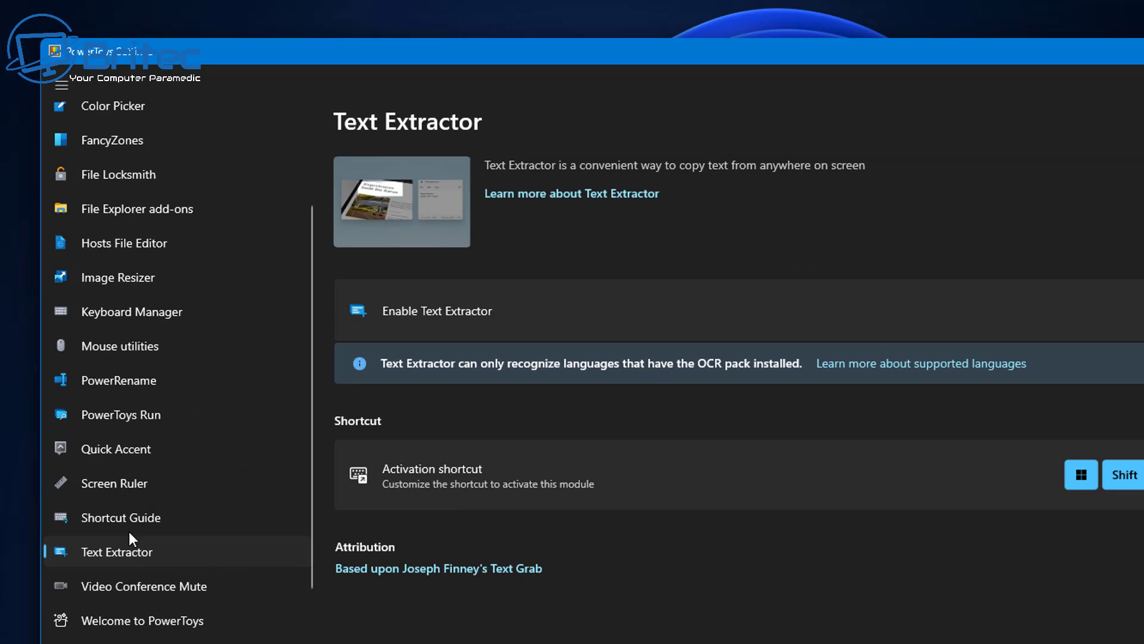
Turn on Always run as administrator.
left_click(128, 250)
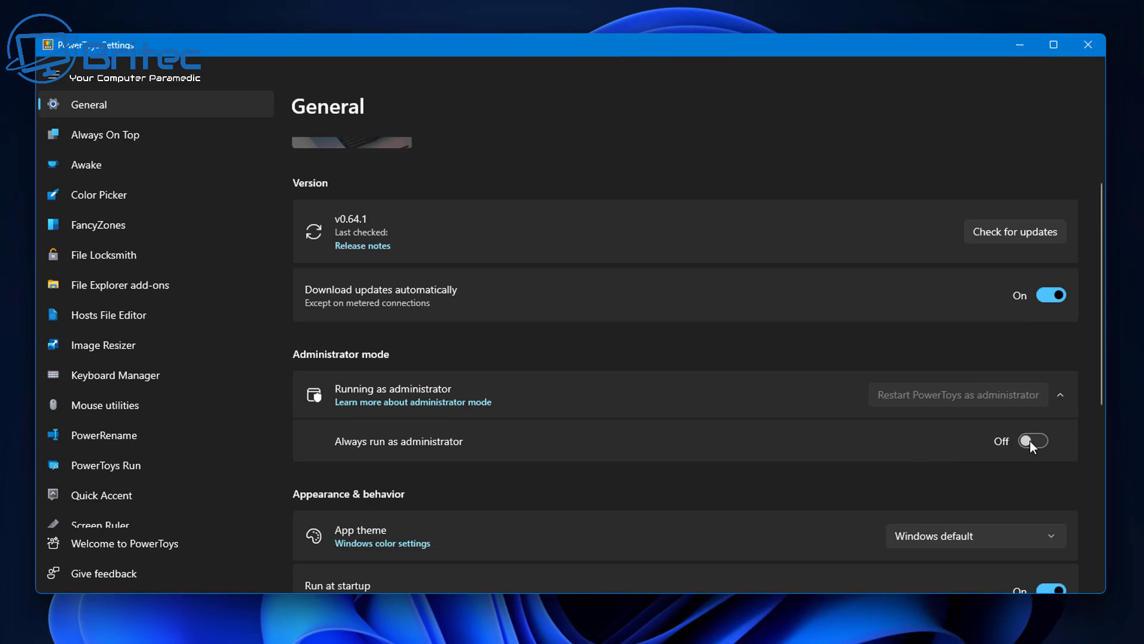
left_click(1032, 441)
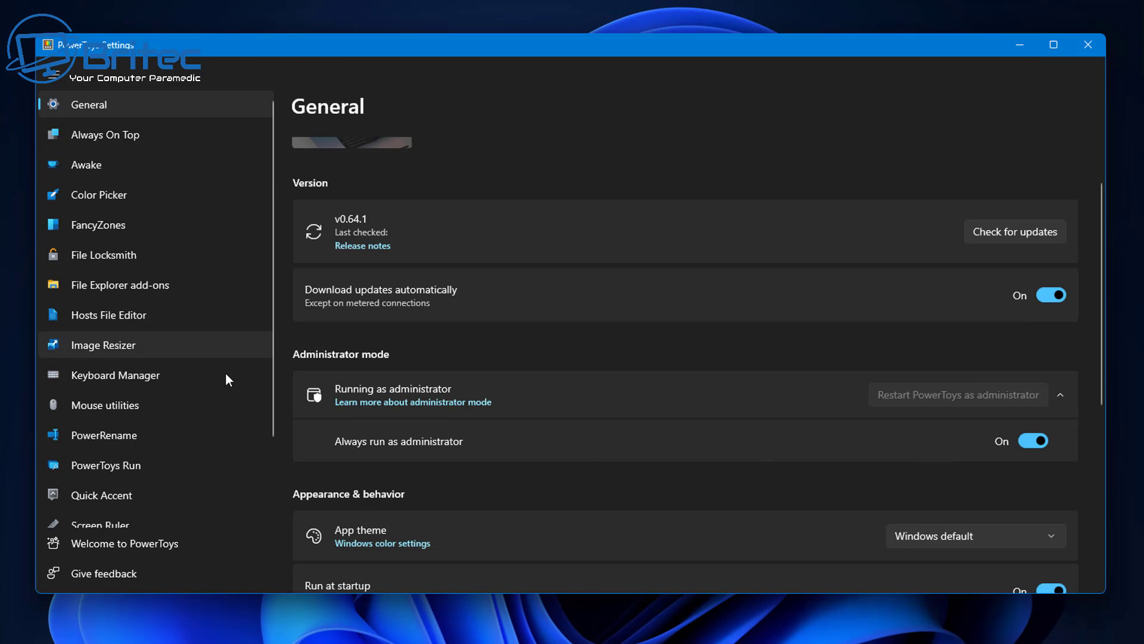
key("F9")
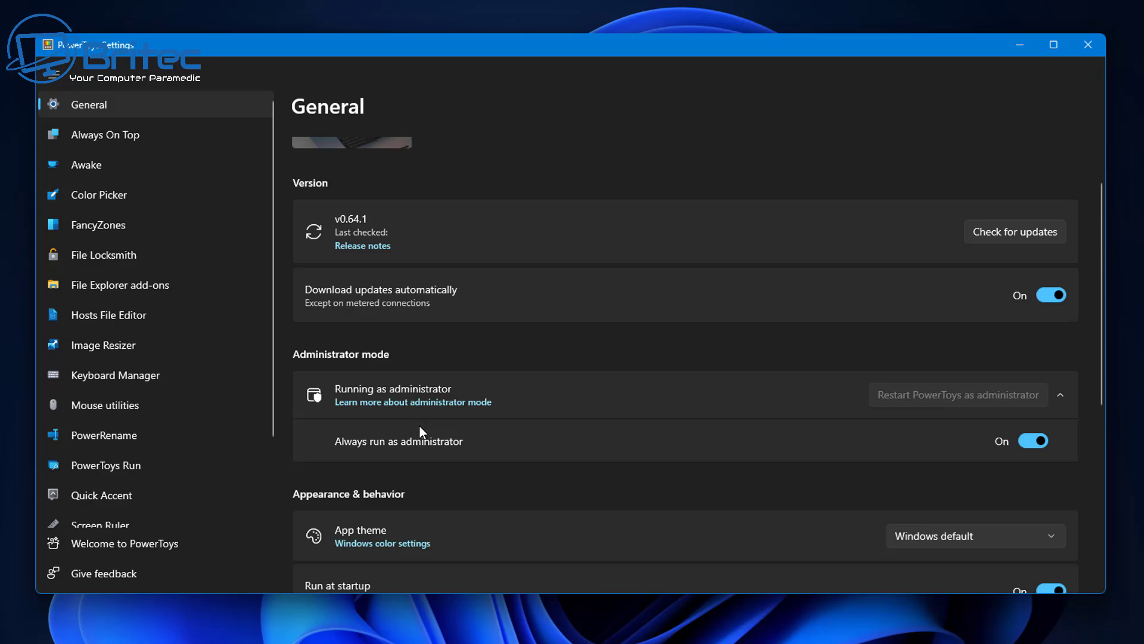
Launch the Hosts File Editor, accept its warning, and start a new hosts entry.
left_click(94, 317)
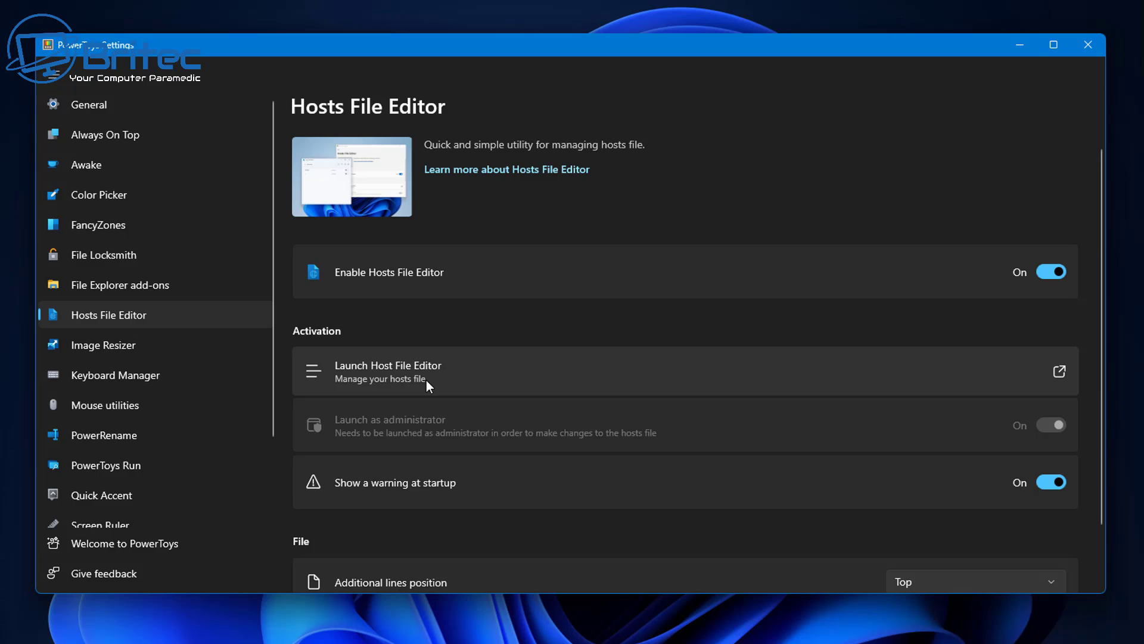
left_click(460, 377)
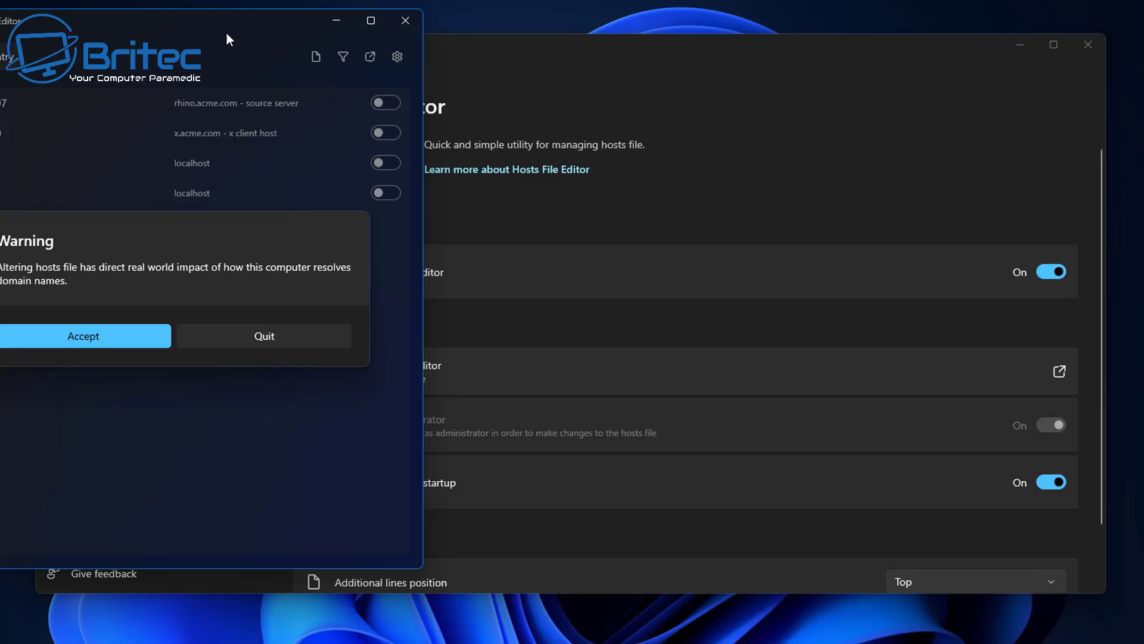
left_click_drag(223, 26, 623, 56)
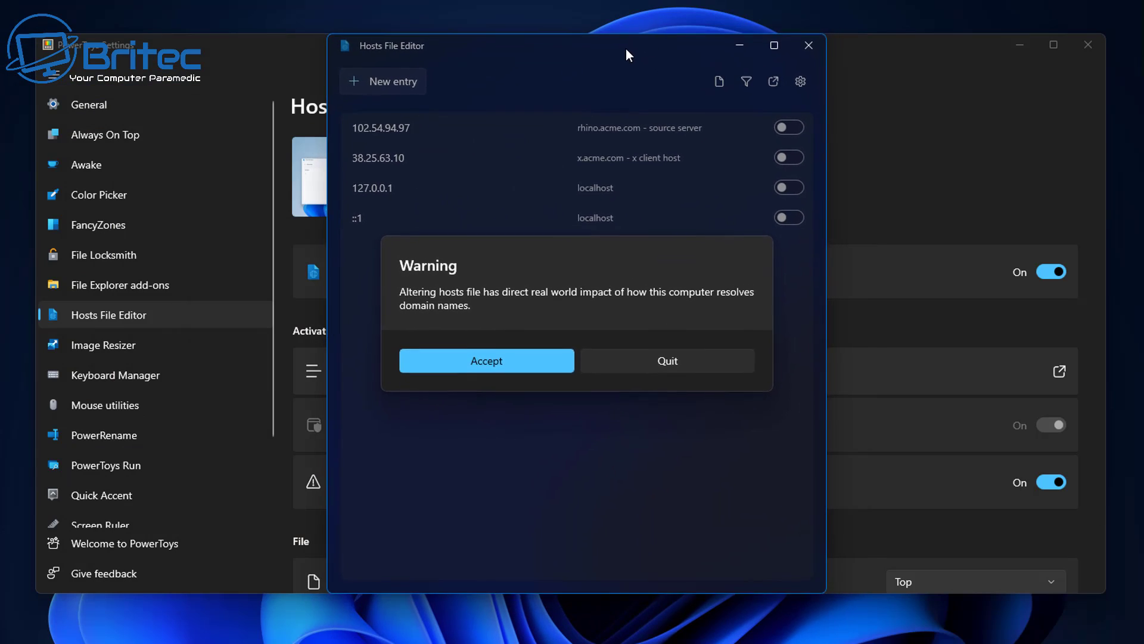
left_click(467, 374)
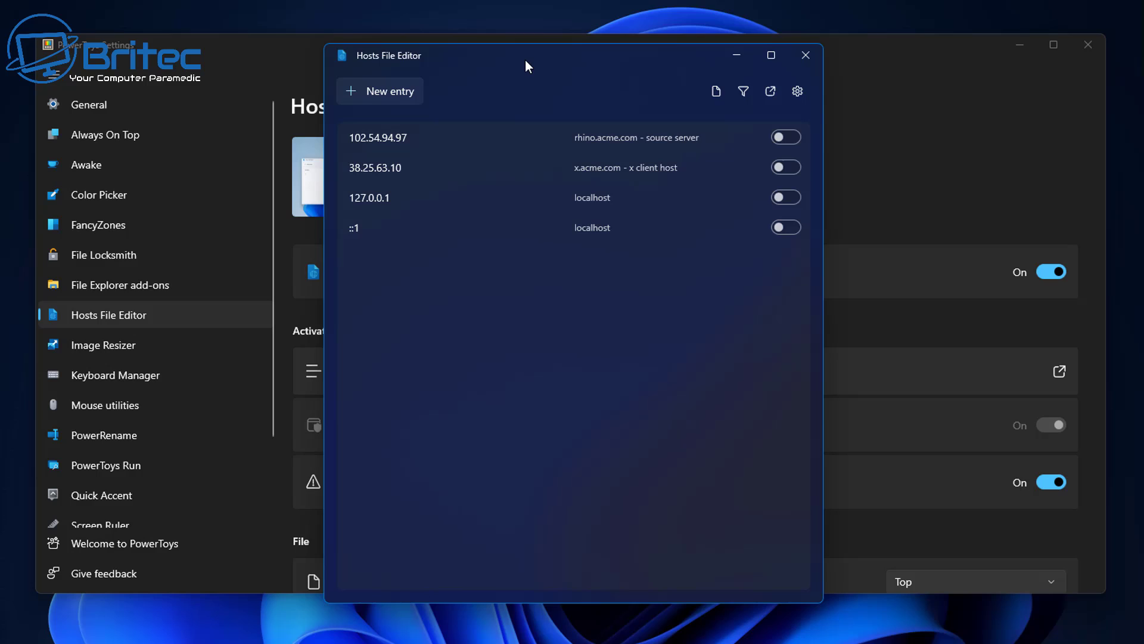
left_click_drag(525, 56, 524, 49)
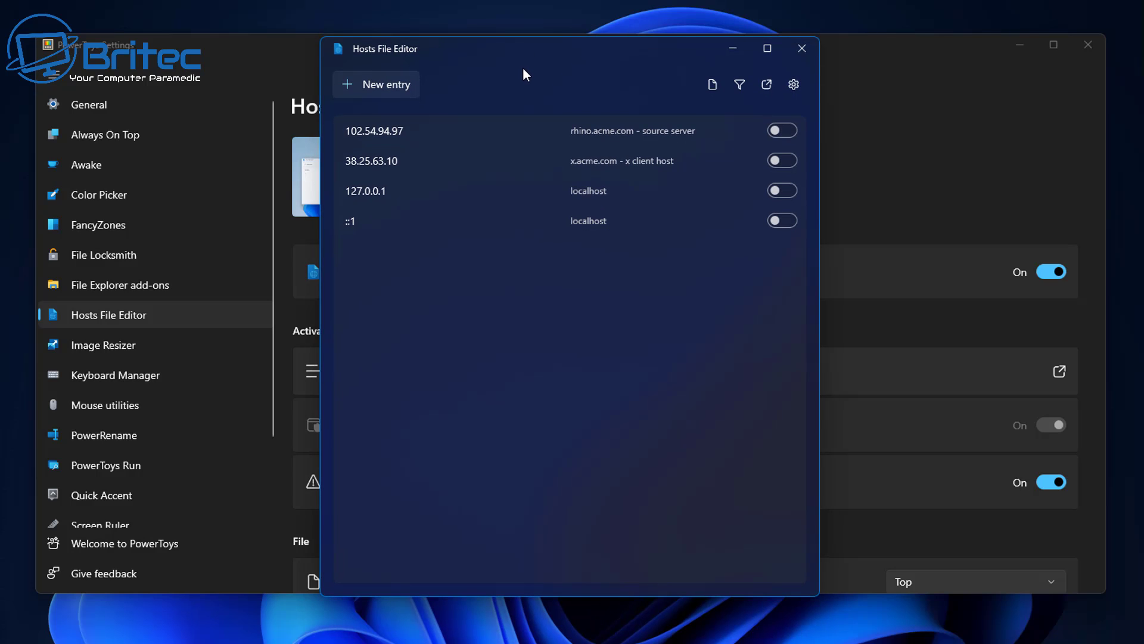
left_click(391, 84)
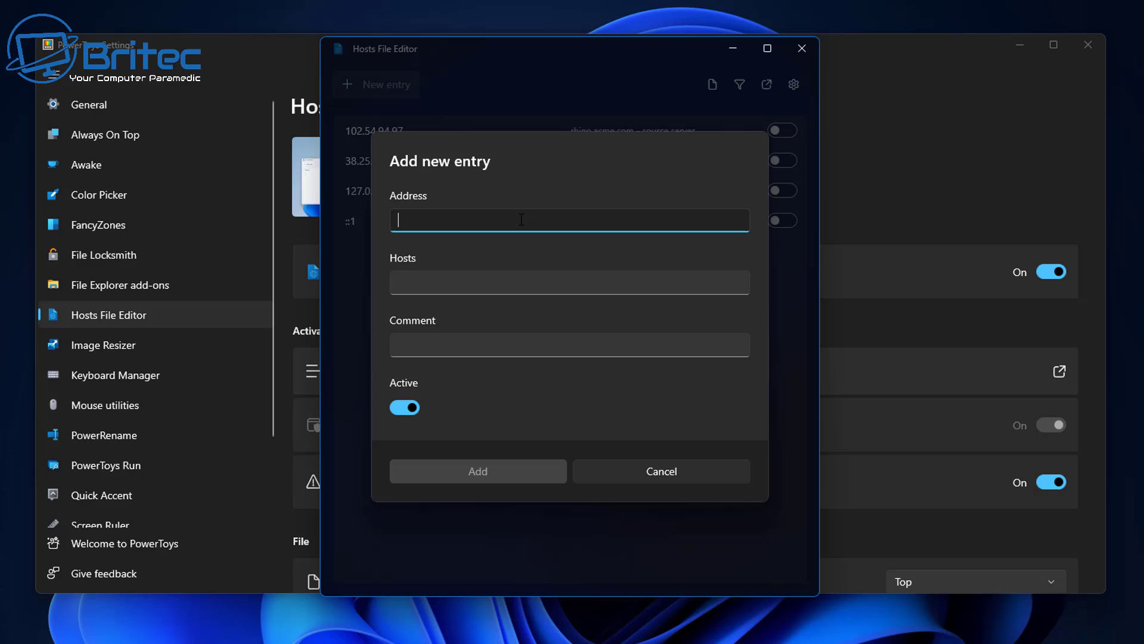
Try the Address, Hosts and Comment fields, type and clear address 192.3, then cancel.
left_click(405, 279)
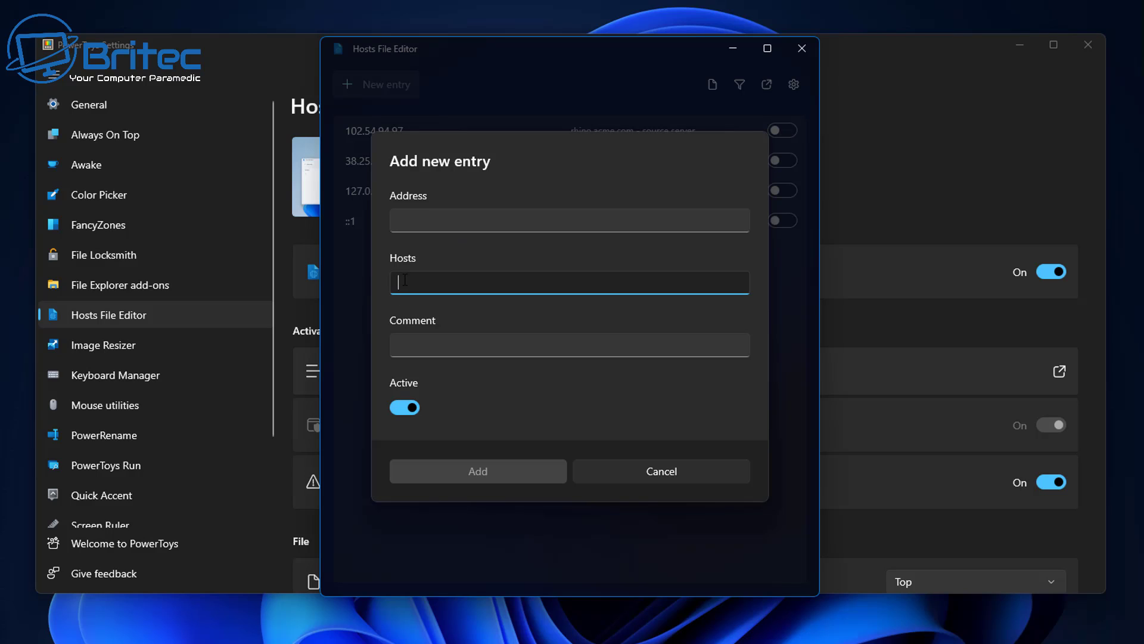
left_click(403, 346)
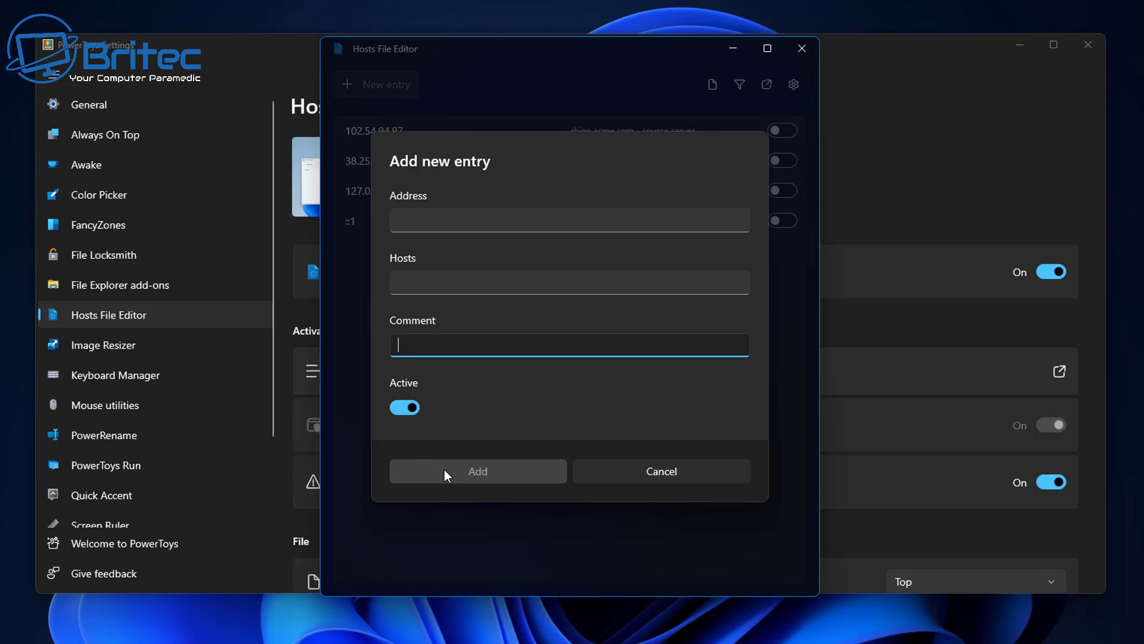
left_click(507, 229)
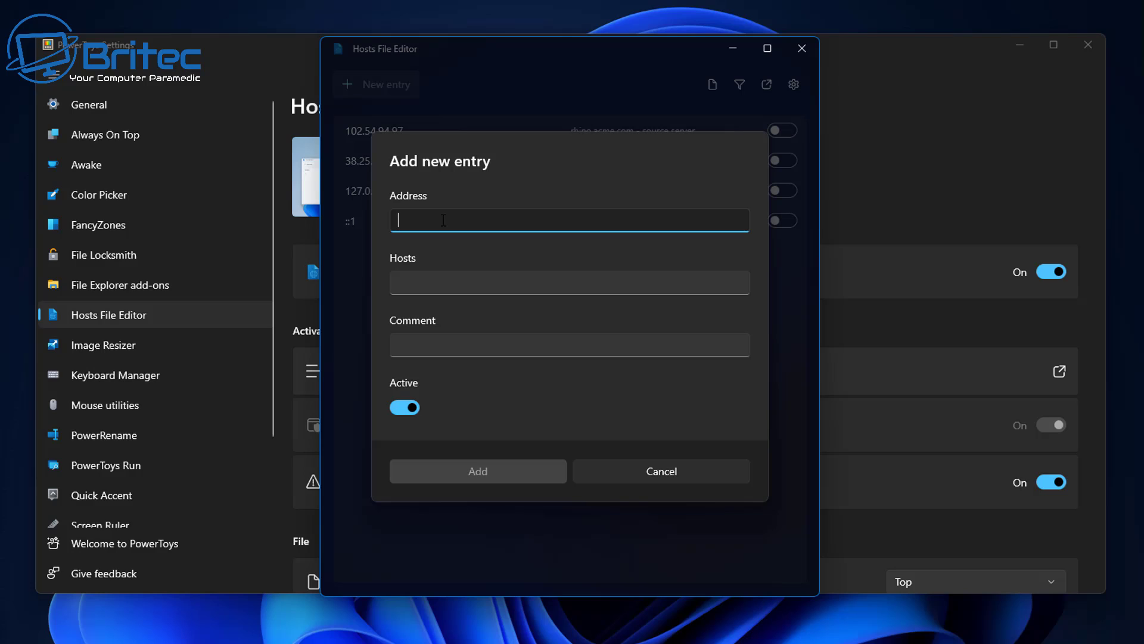
type("192.33")
key("ctrl+a")
key("BackSpace")
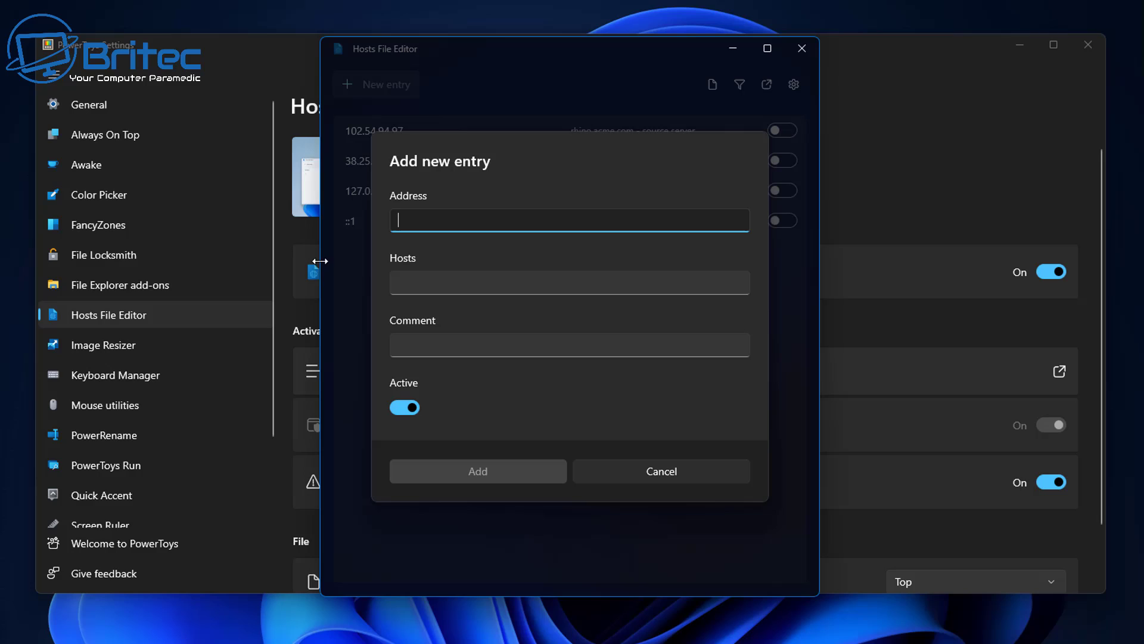
left_click(411, 408)
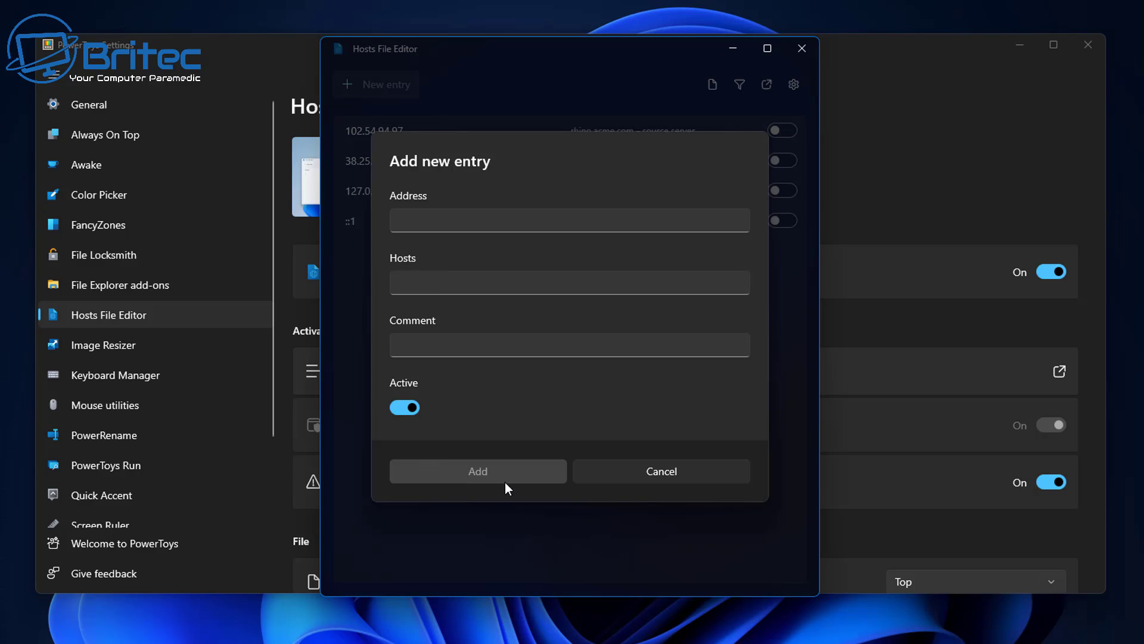
left_click(670, 474)
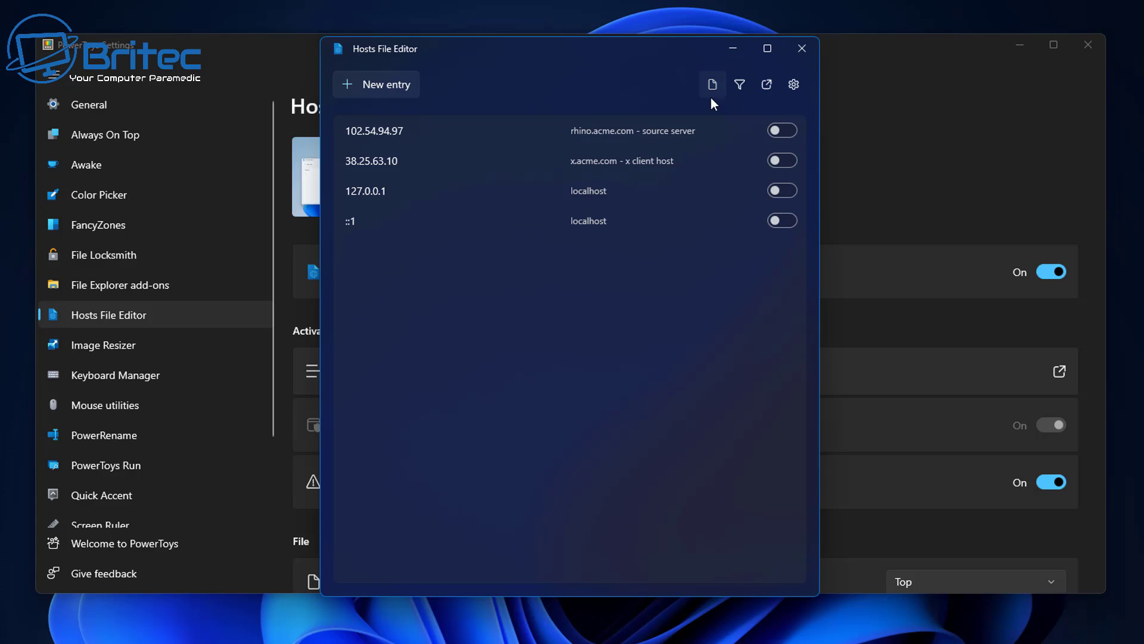
Open and close the entry filters, then leave the Hosts File Editor for PowerToys Settings.
left_click(740, 85)
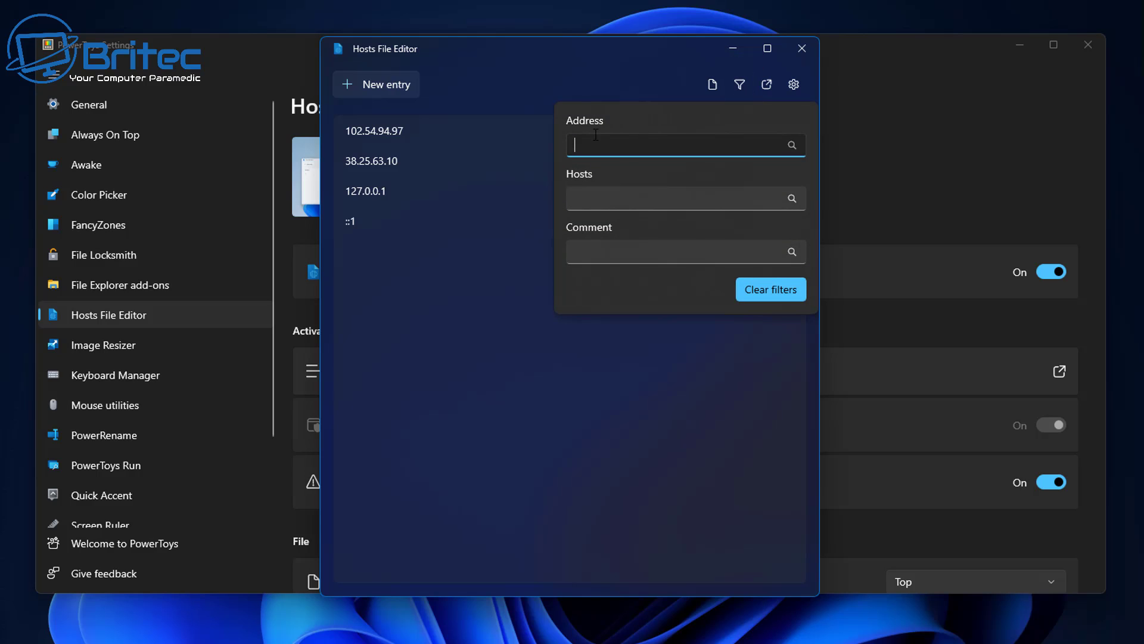
left_click(650, 74)
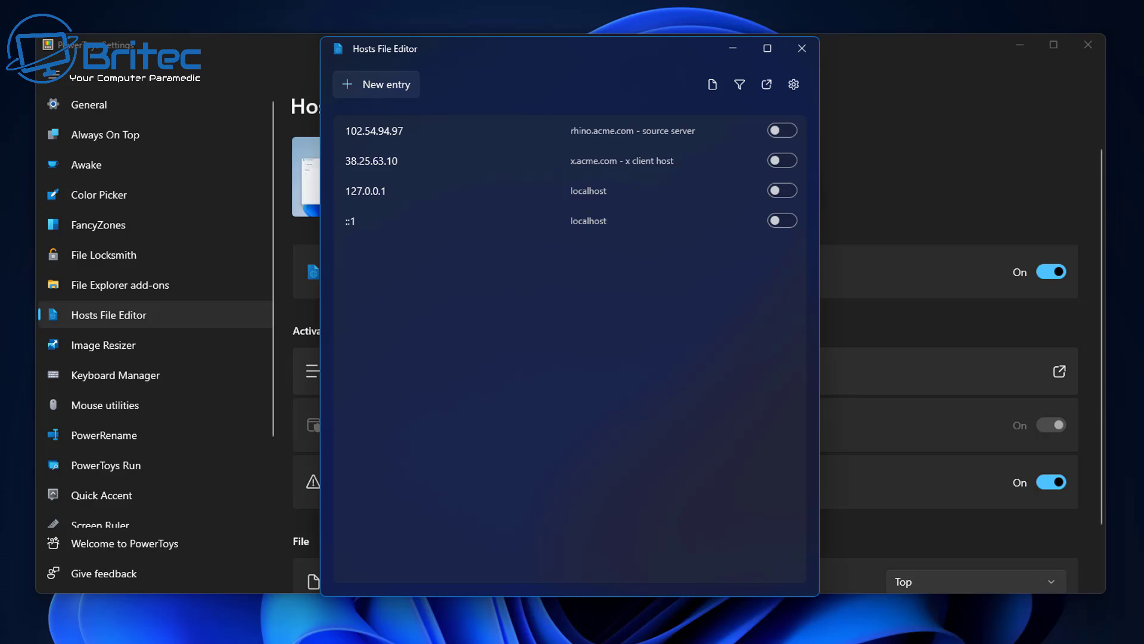
key("alt+Tab")
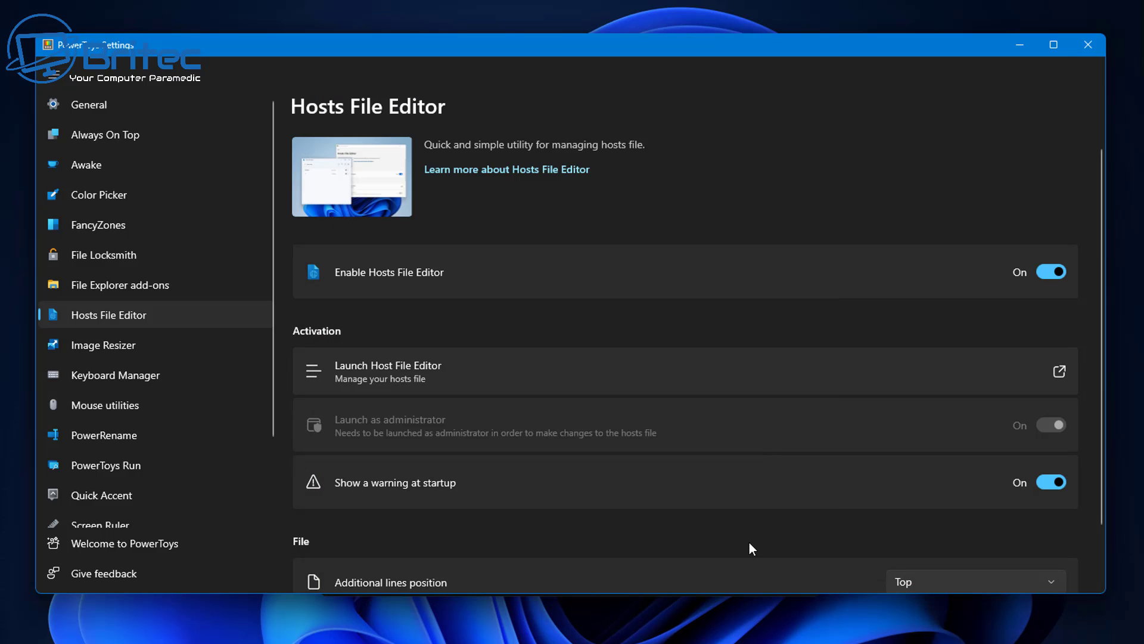
key("alt+Tab")
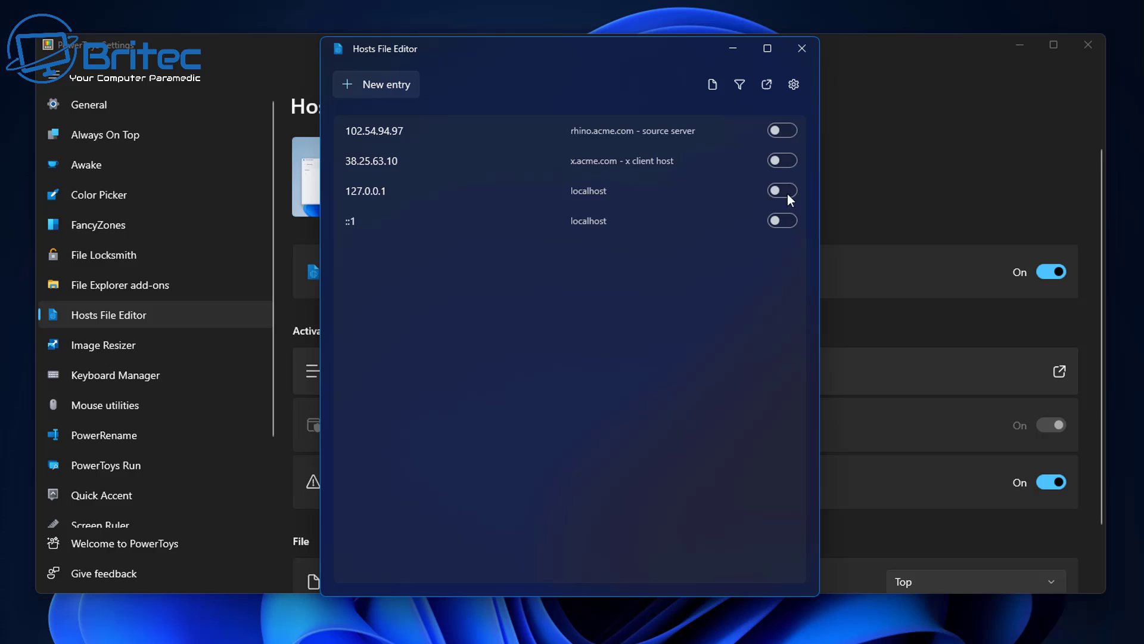
Set Find My Mouse's activation method to 'Shake mouse' in Mouse utilities.
left_click(810, 48)
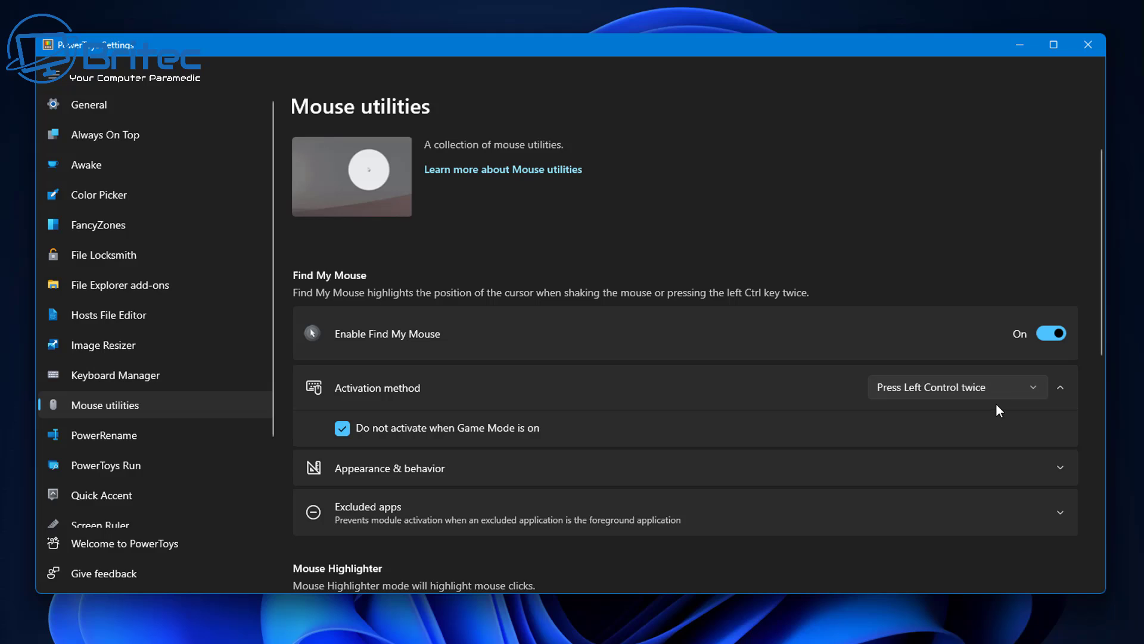
left_click(1027, 386)
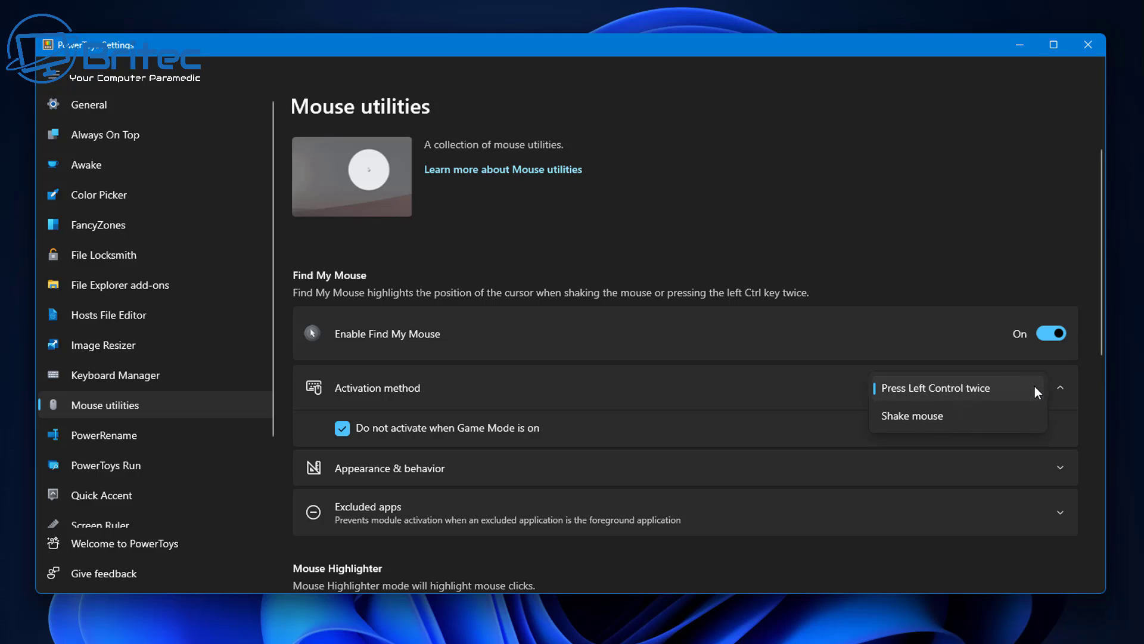
left_click(938, 419)
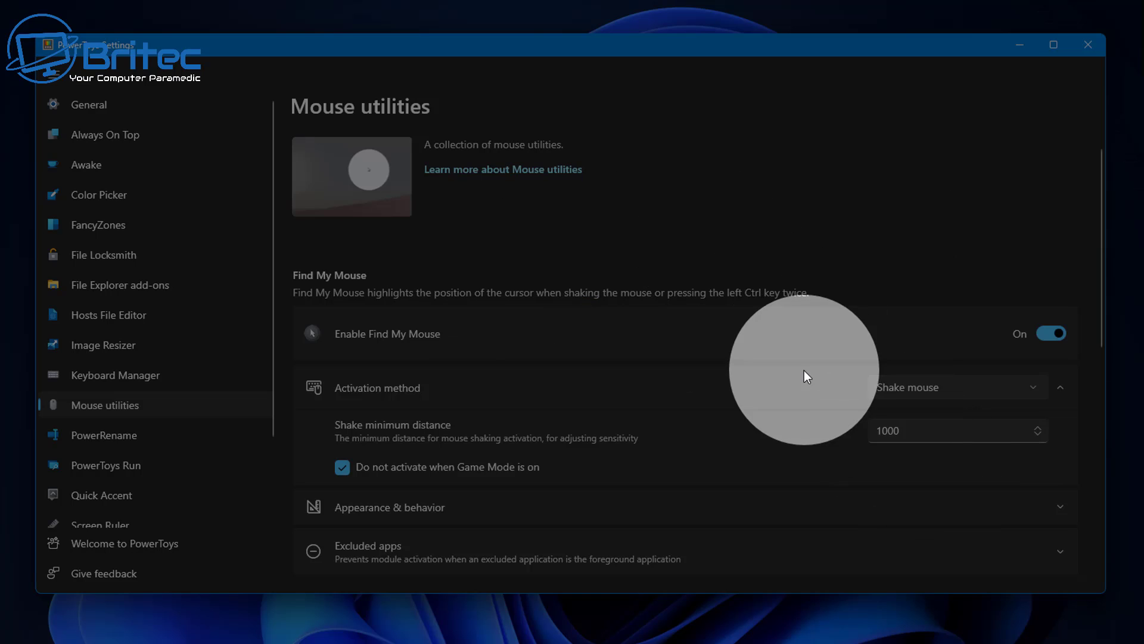
left_click(805, 376)
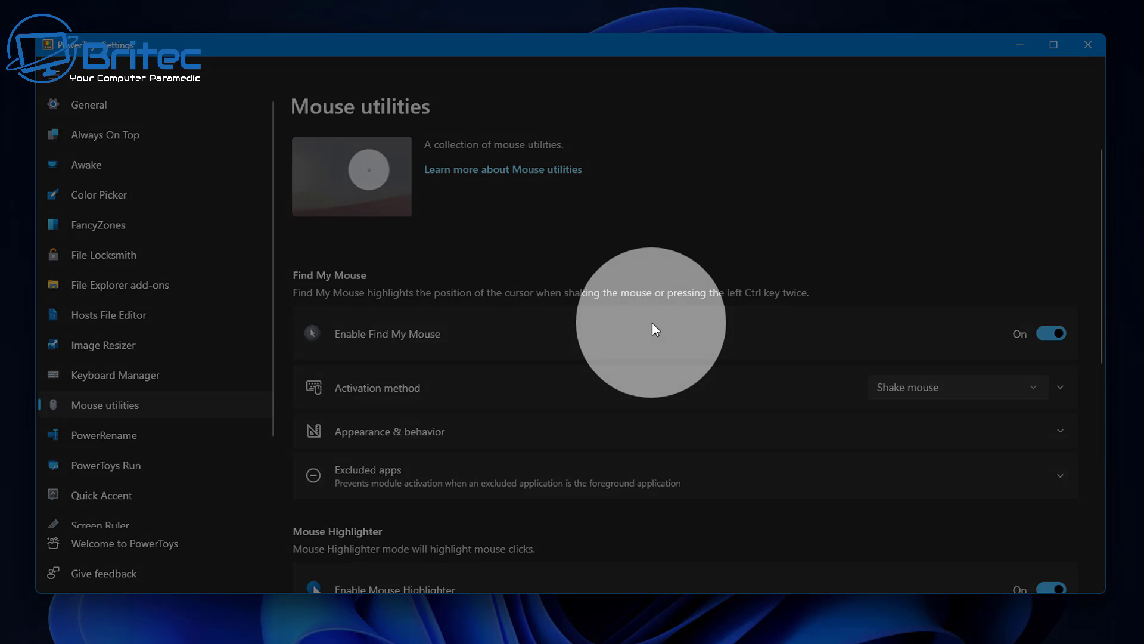
left_click(649, 331)
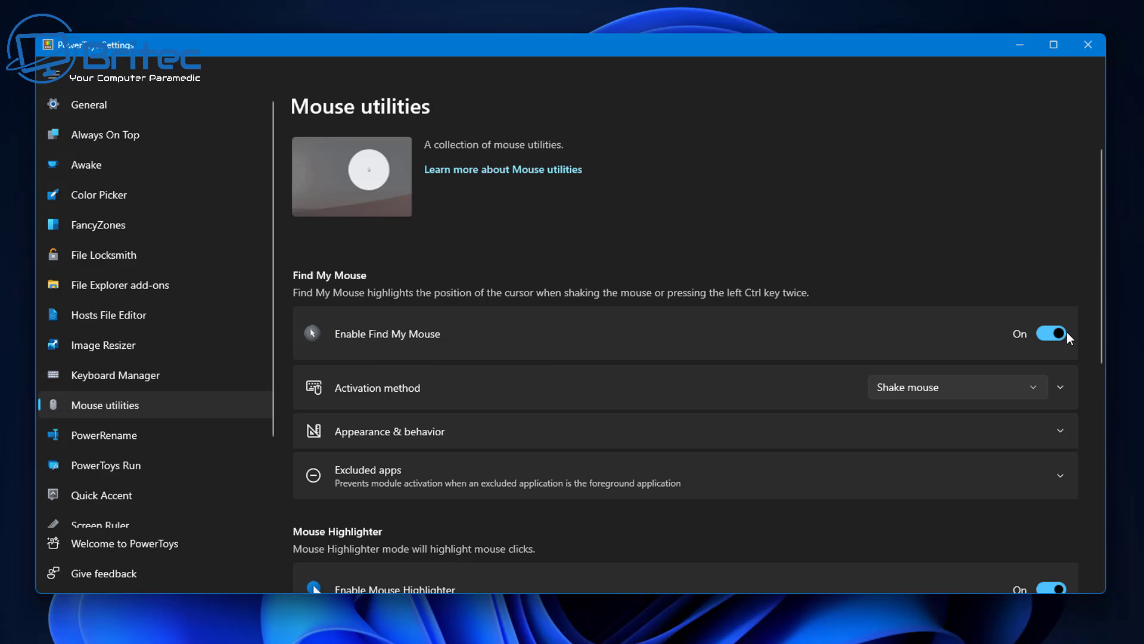
Turn off Find My Mouse.
scroll(1058, 337, "down", 3)
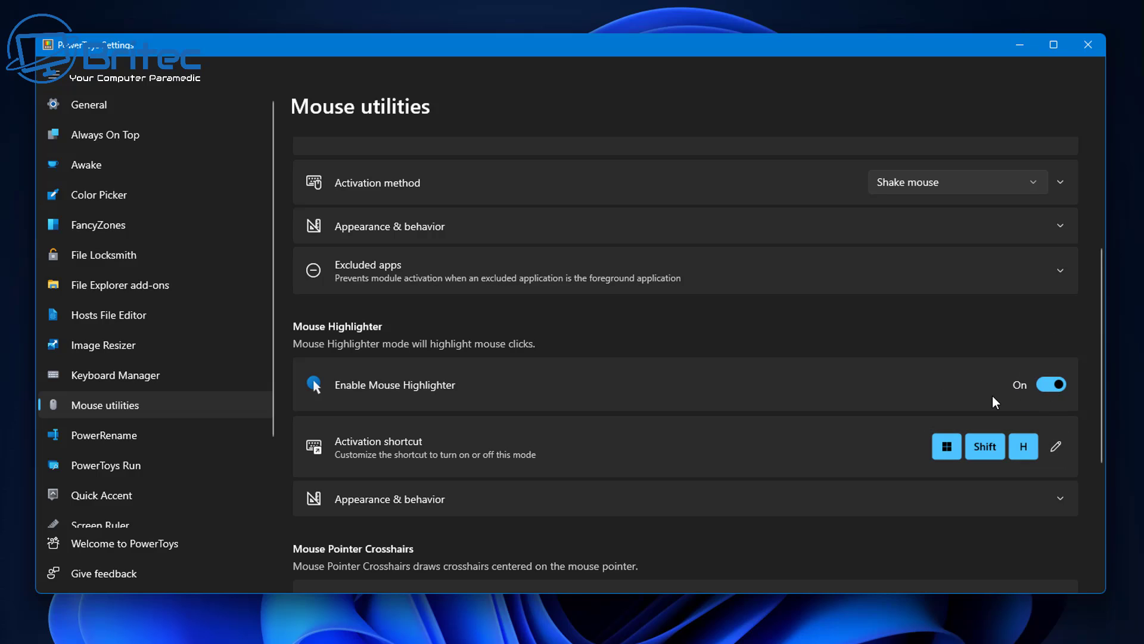
scroll(996, 393, "up", 2)
left_click(1054, 264)
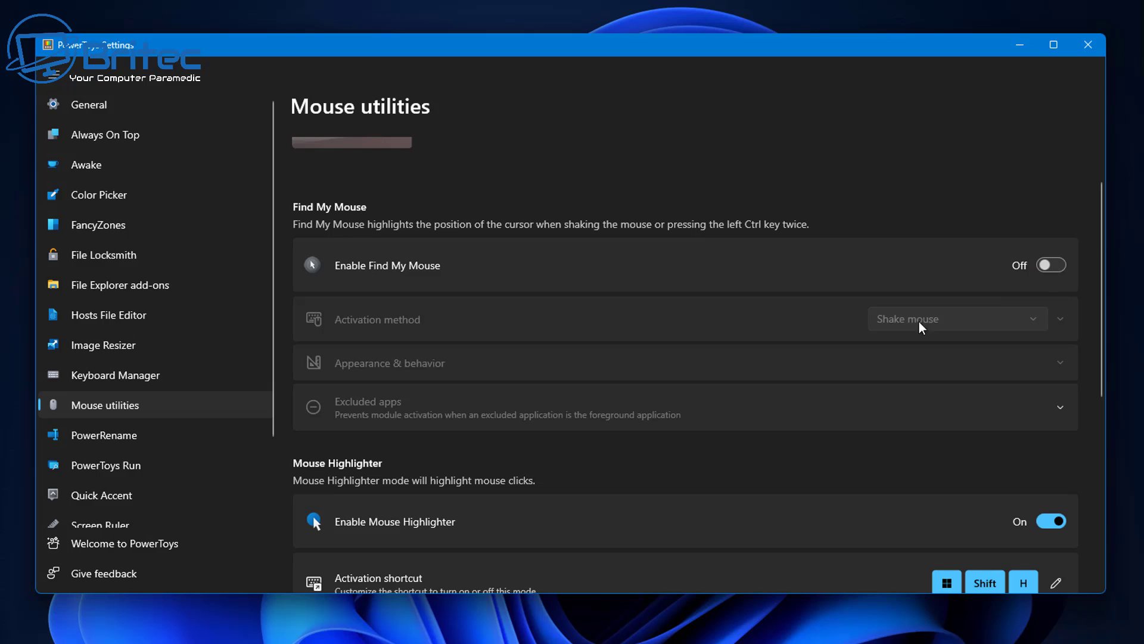
scroll(1053, 423, "down", 3)
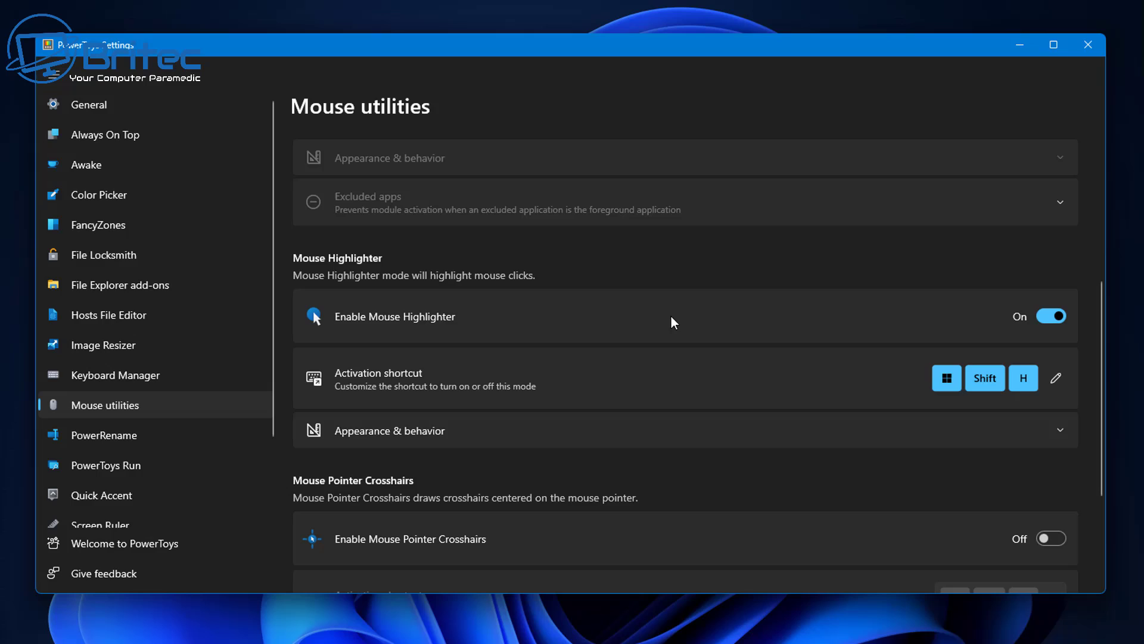
Open and cancel the Mouse Highlighter shortcut dialog and expand its Appearance & behavior settings.
left_click(1057, 378)
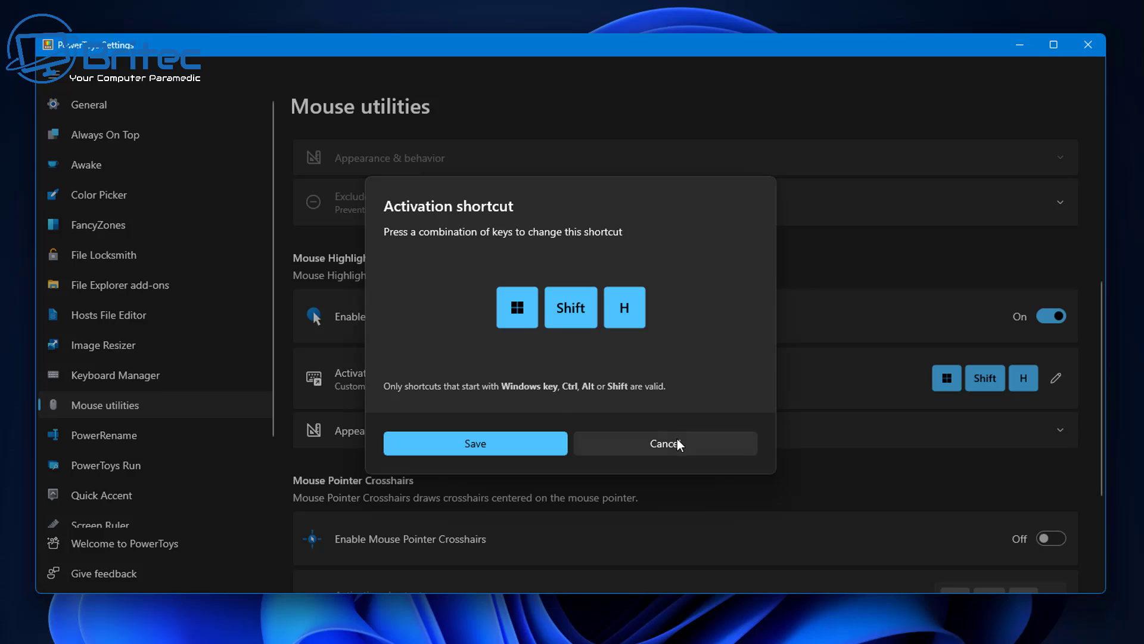
left_click(712, 444)
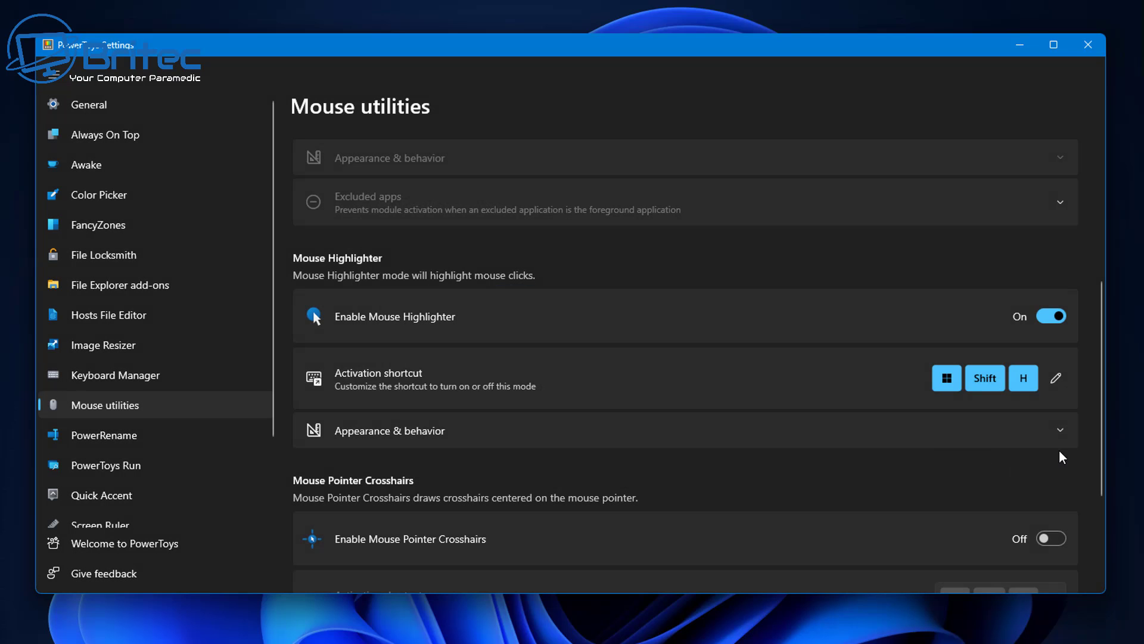
left_click(1057, 431)
scroll(1054, 438, "down", 2)
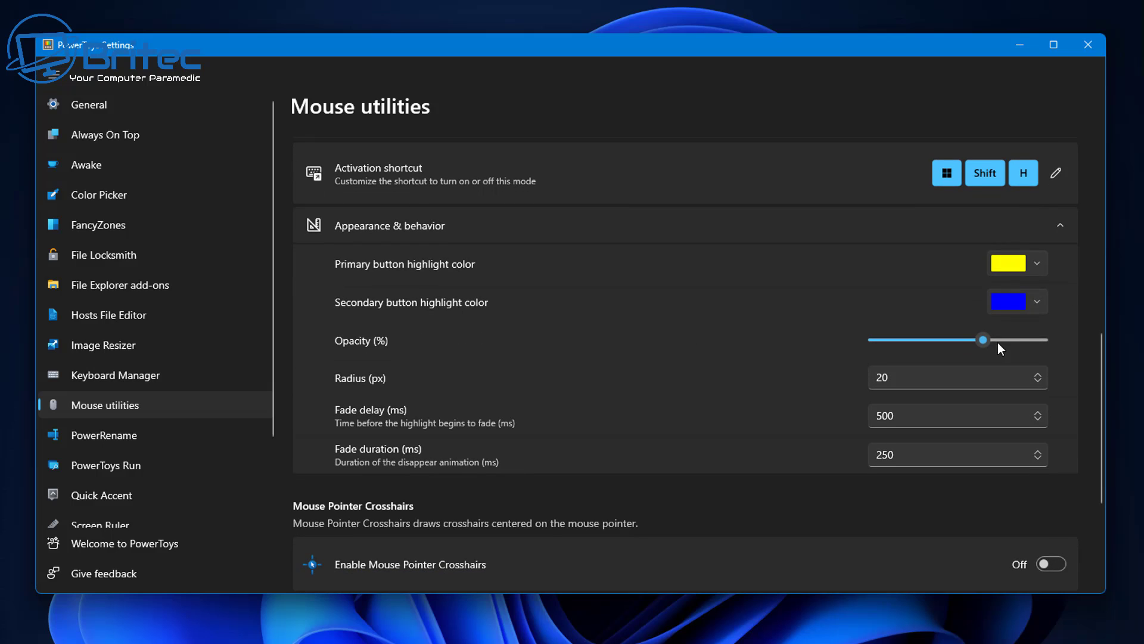
scroll(1035, 342, "up", 1)
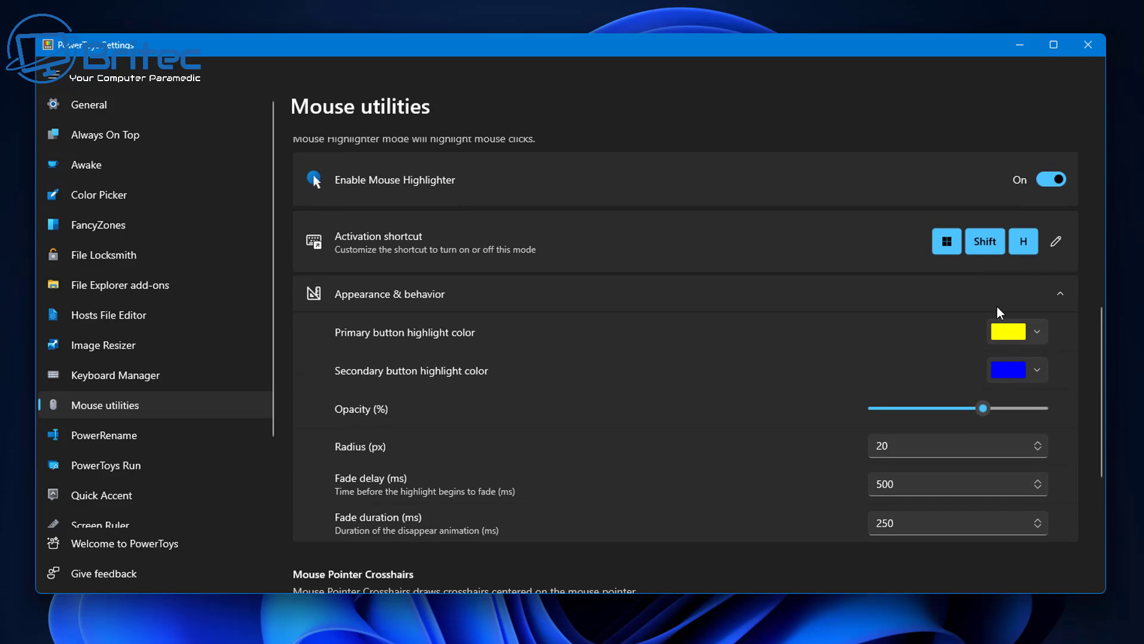
left_click(980, 238)
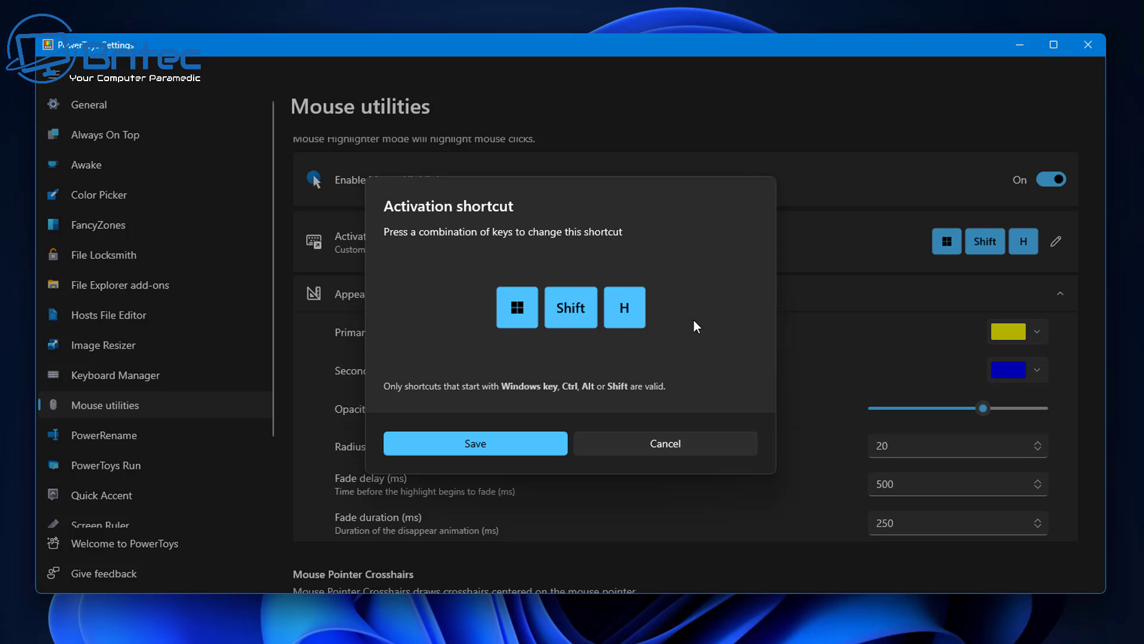
left_click(678, 442)
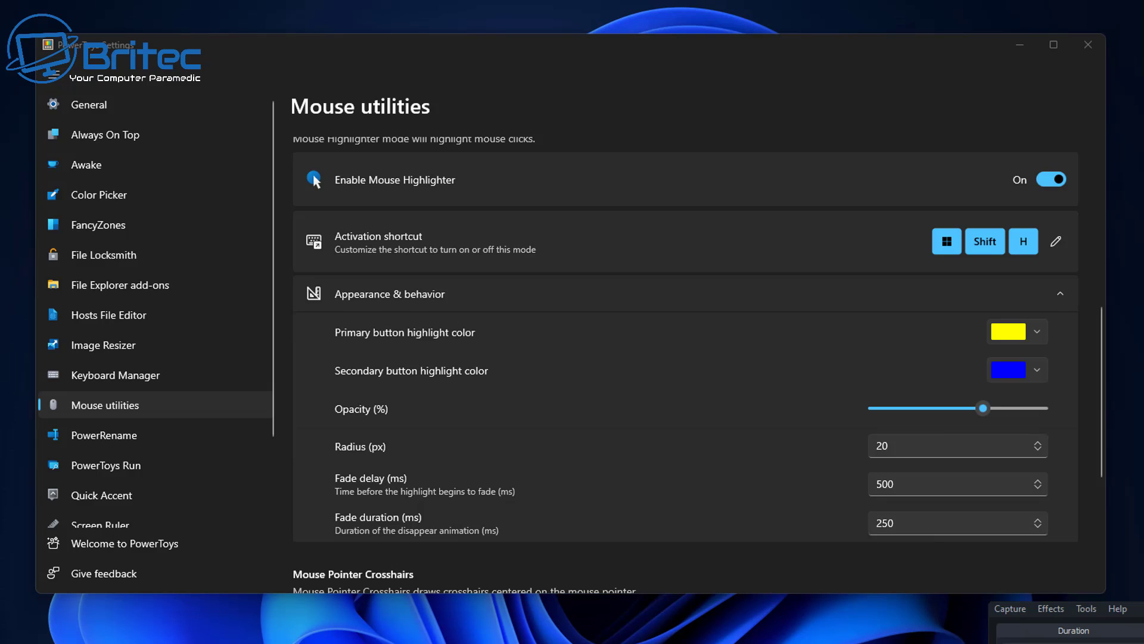
Click around the screen to show the yellow highlight circles, then collapse the appearance settings.
scroll(877, 305, "up", 1)
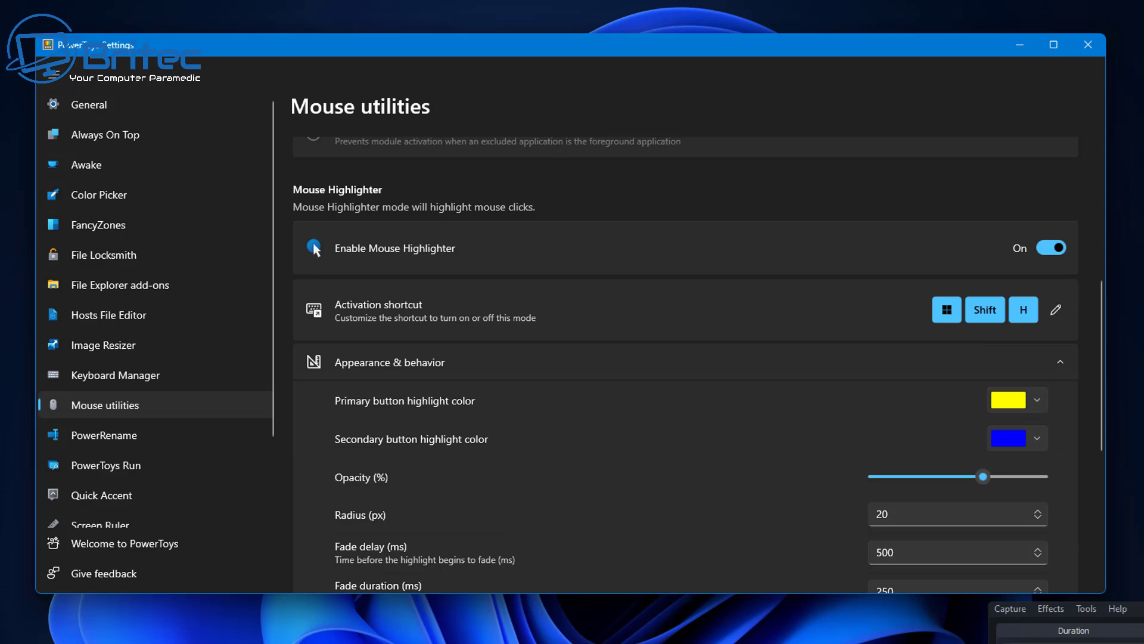
left_click(881, 310)
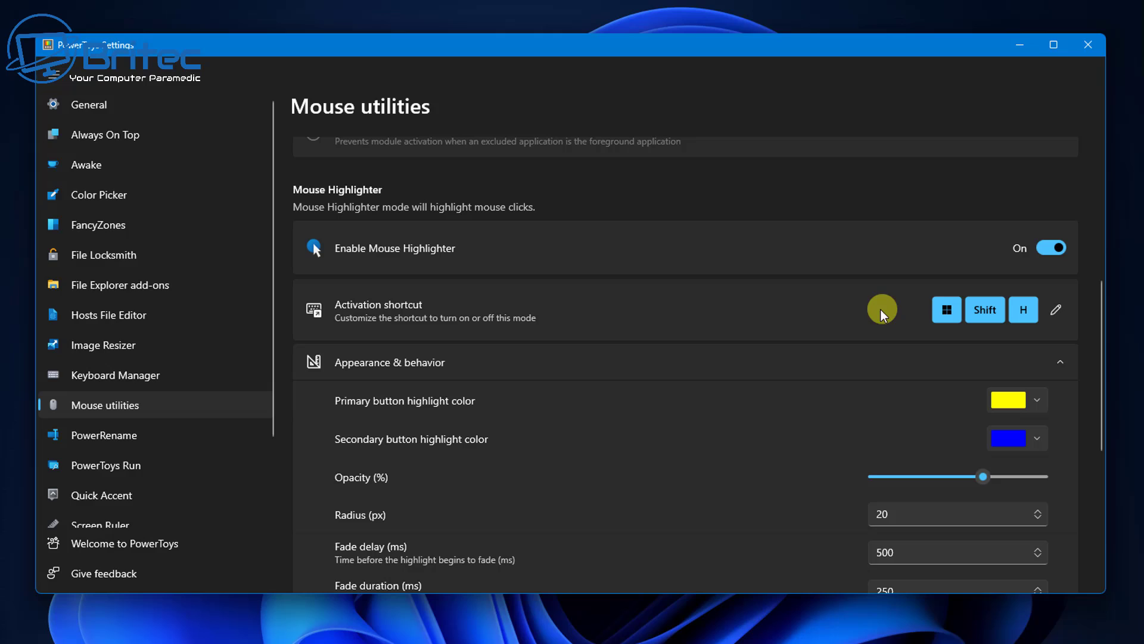
left_click(589, 297)
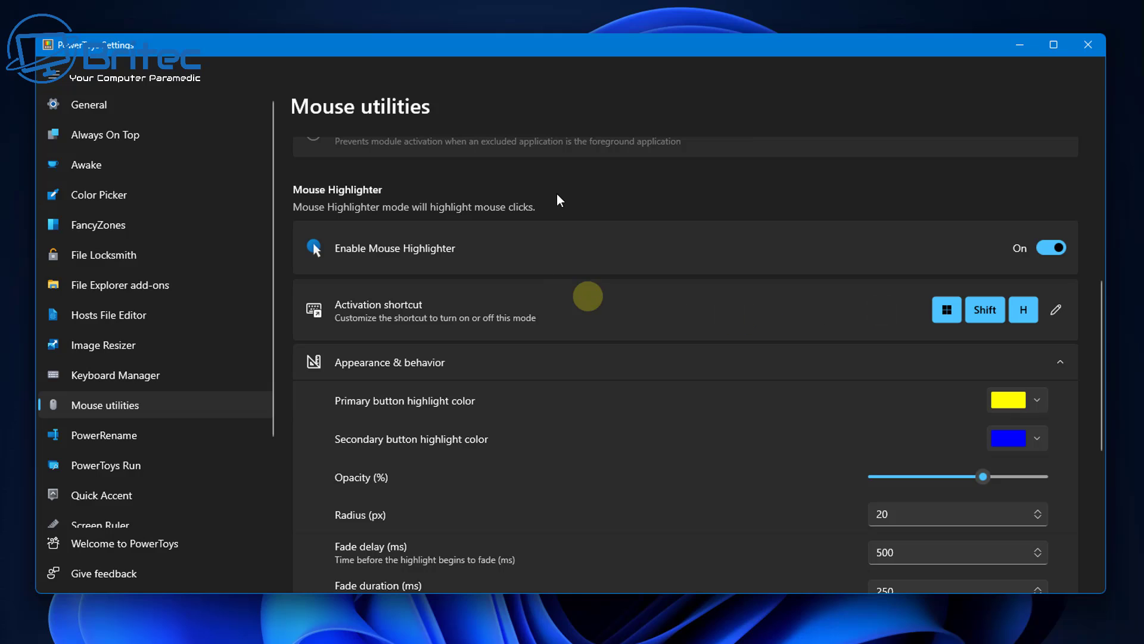
left_click(528, 178)
left_click(693, 250)
left_click(631, 410)
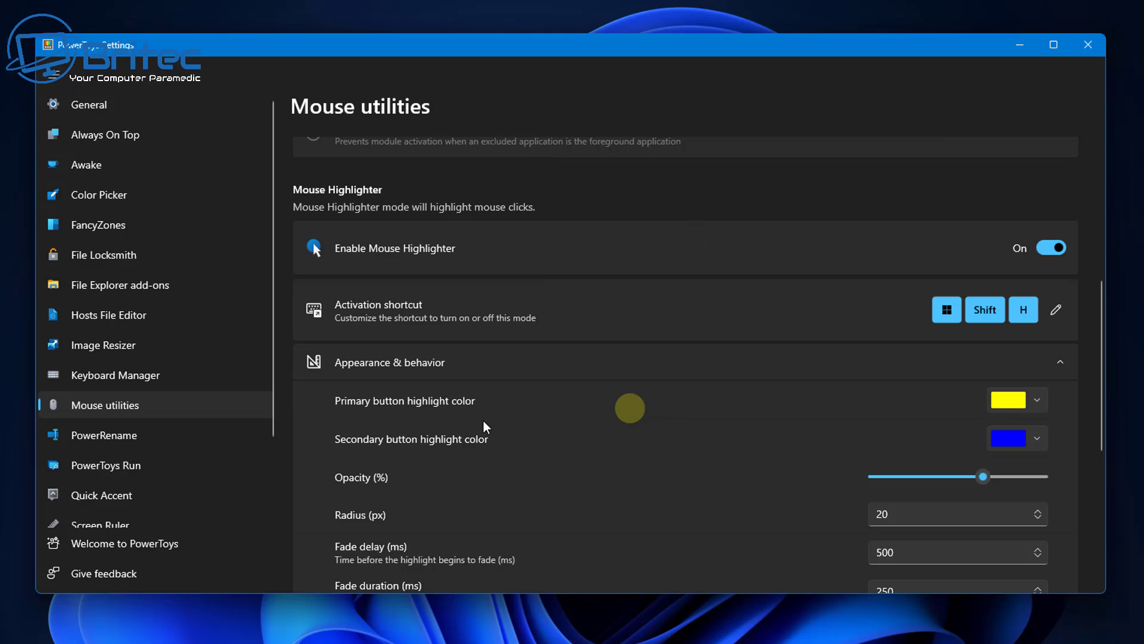
left_click(517, 376)
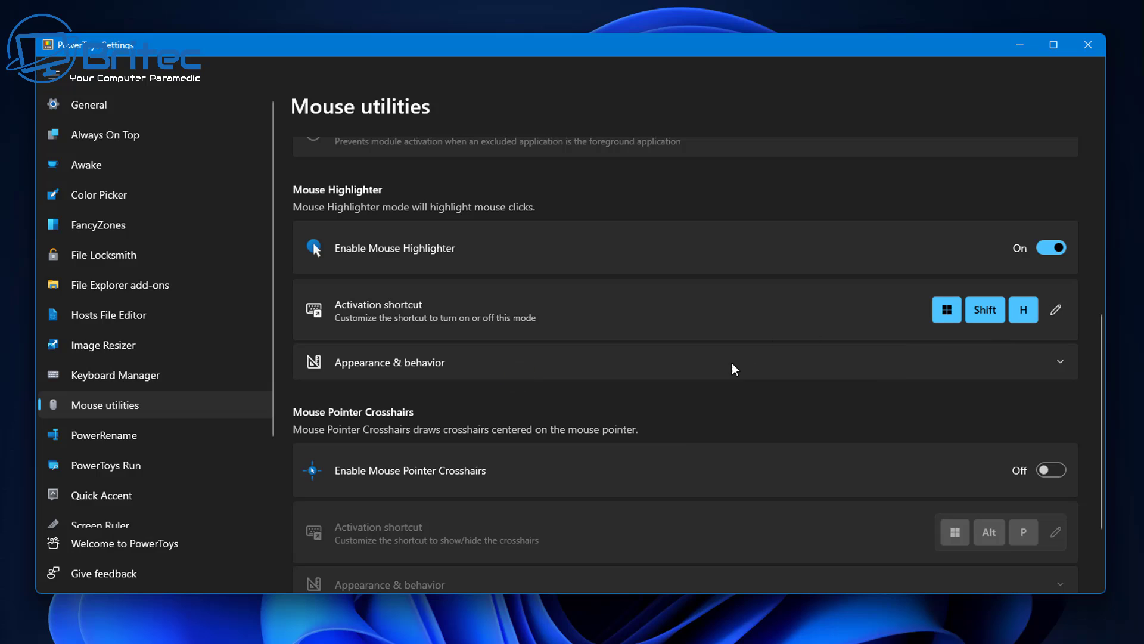
left_click(734, 365)
left_click(740, 365)
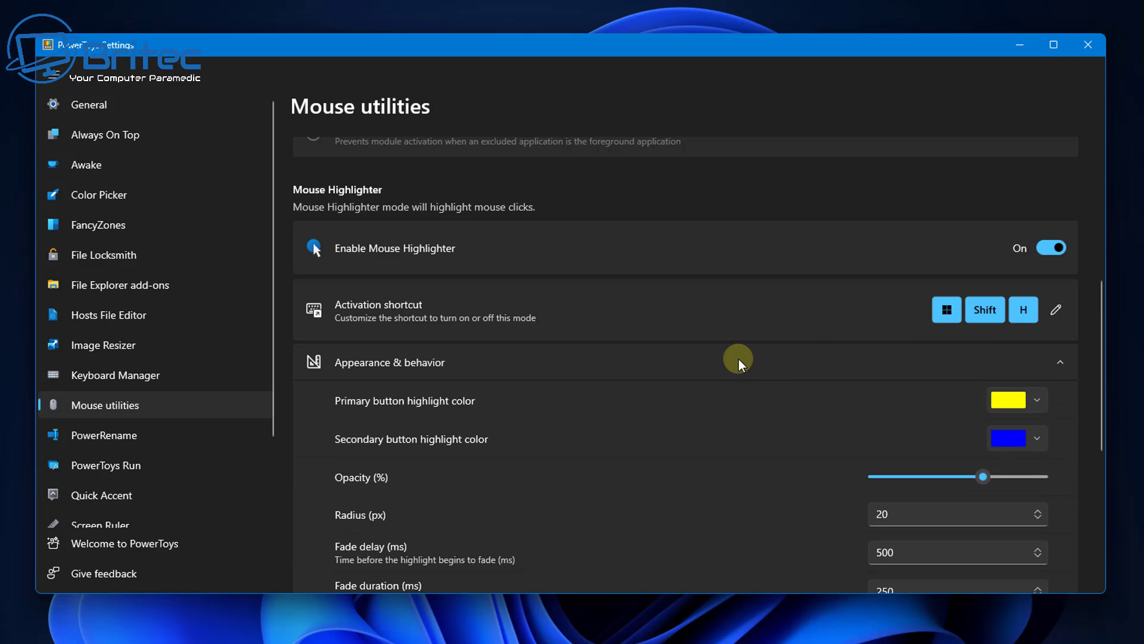
Turn on Mouse Pointer Crosshairs.
left_click(572, 468)
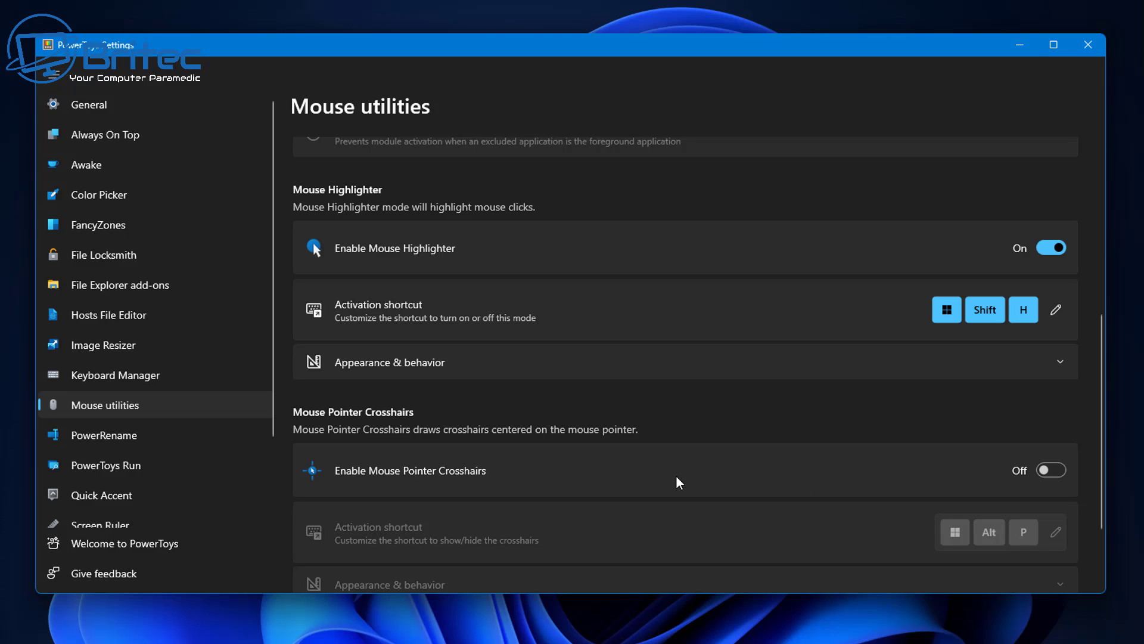
left_click(1052, 472)
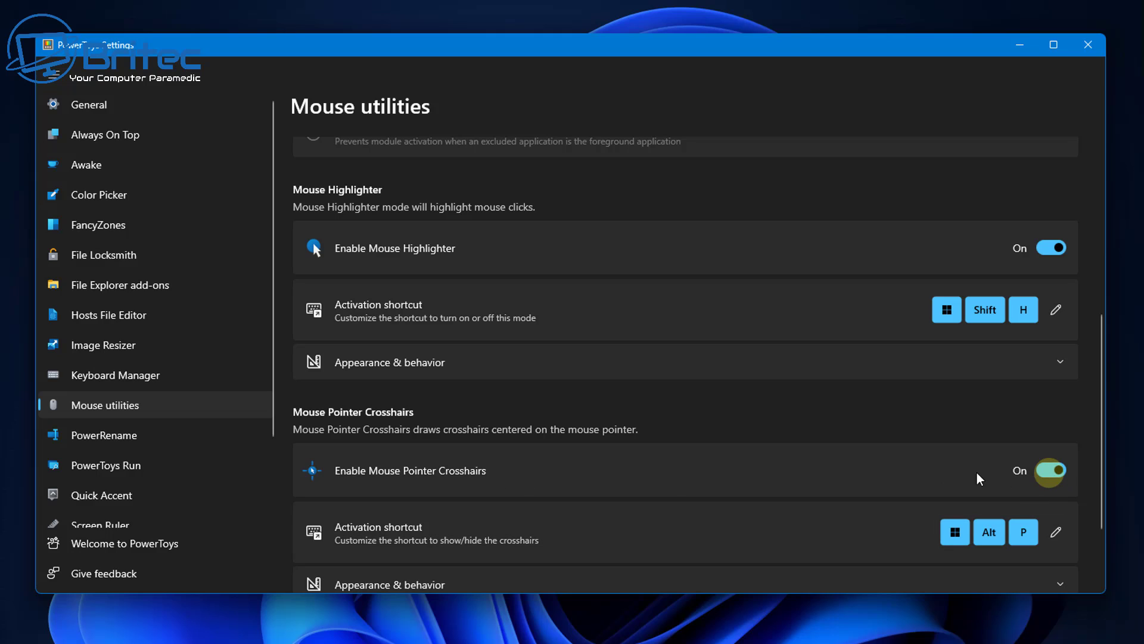
left_click(793, 463)
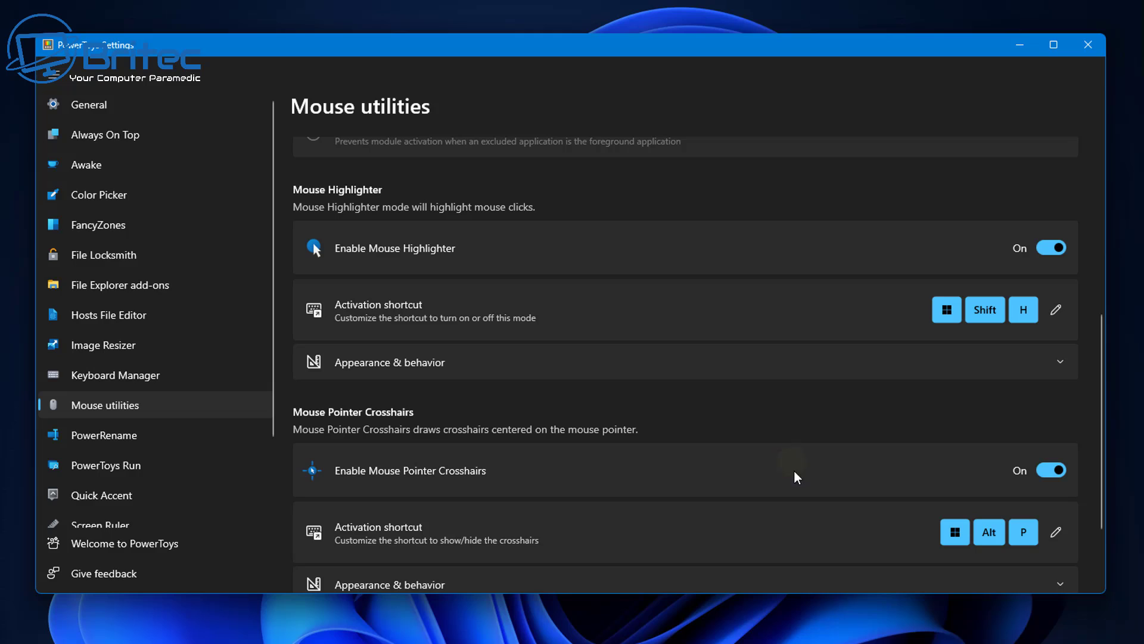
left_click(713, 469)
Show the red crosshairs with Win+Alt+P, then hide them again.
key("super+alt+p")
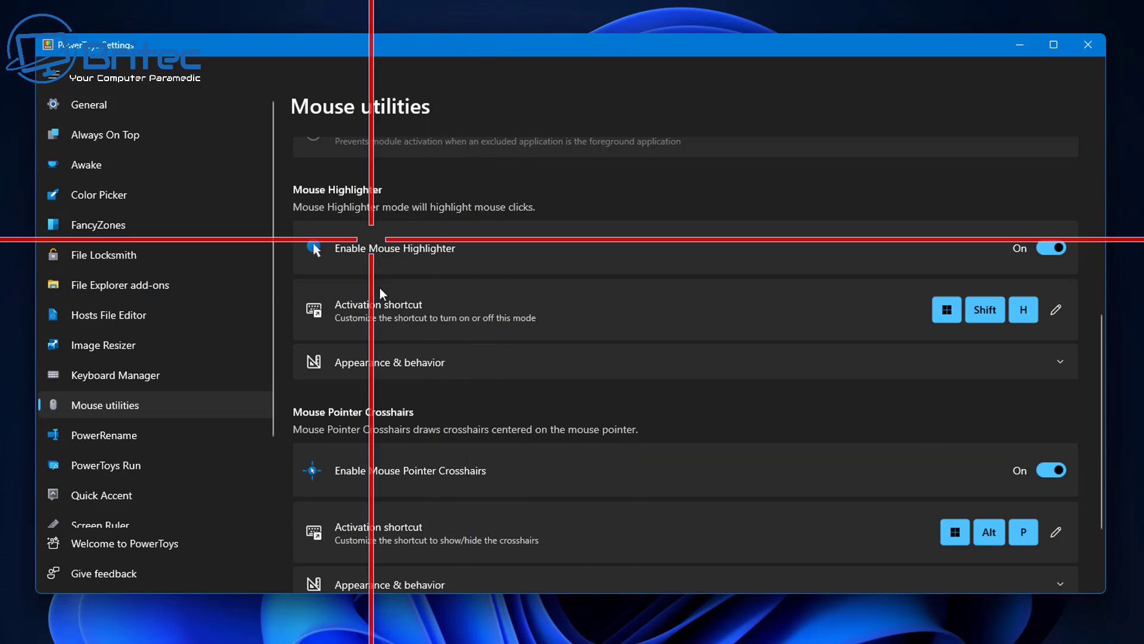
left_click(574, 327)
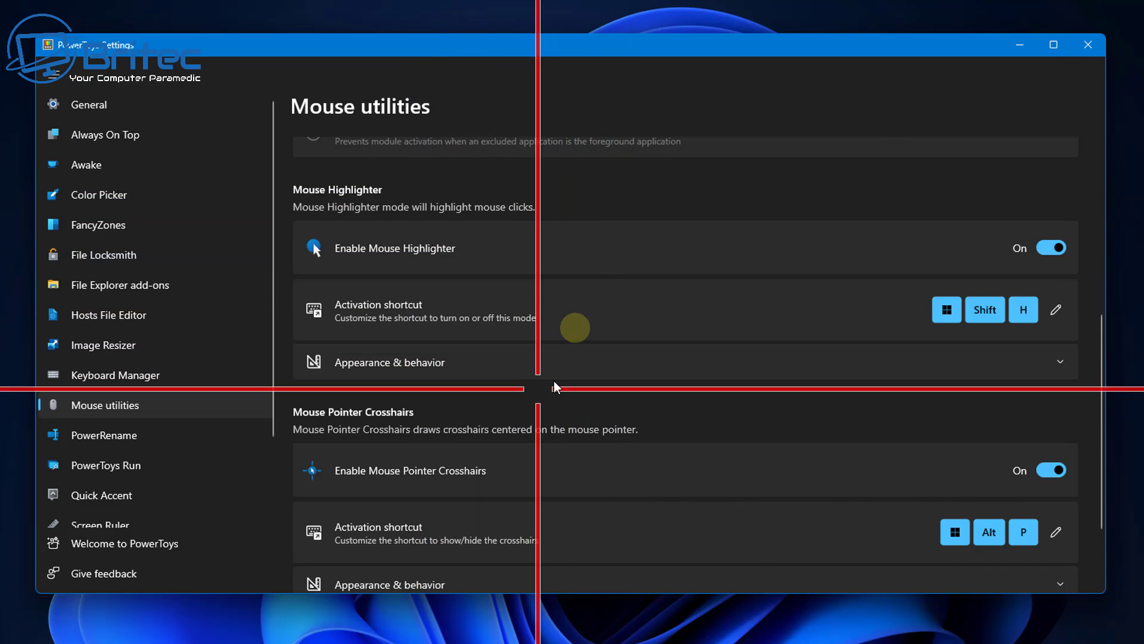
left_click(651, 329)
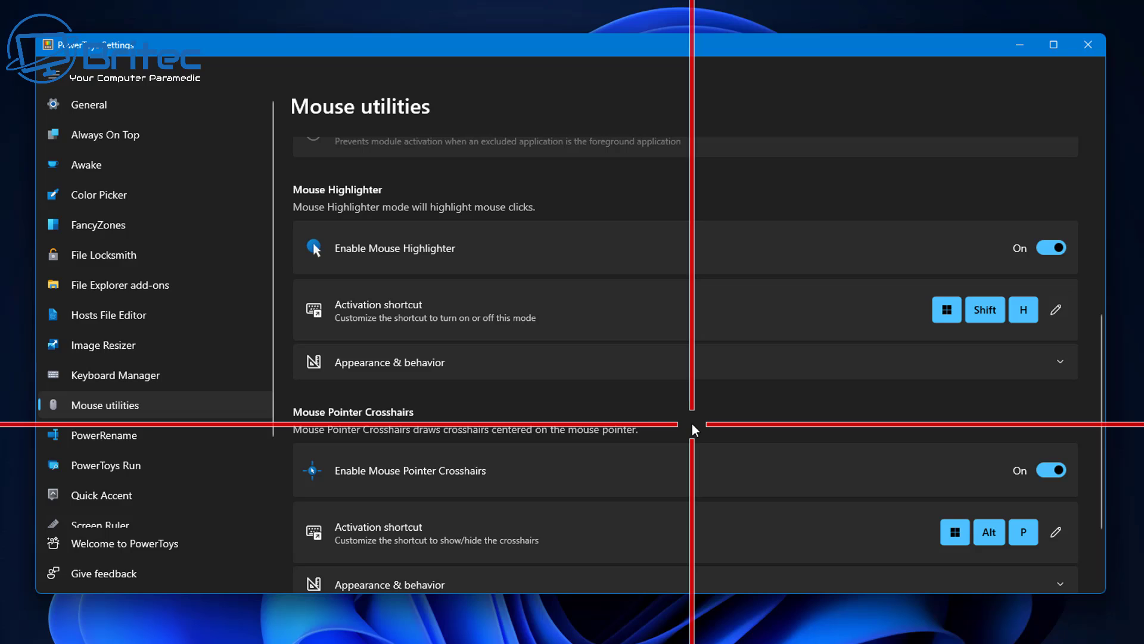
key("super+alt+p")
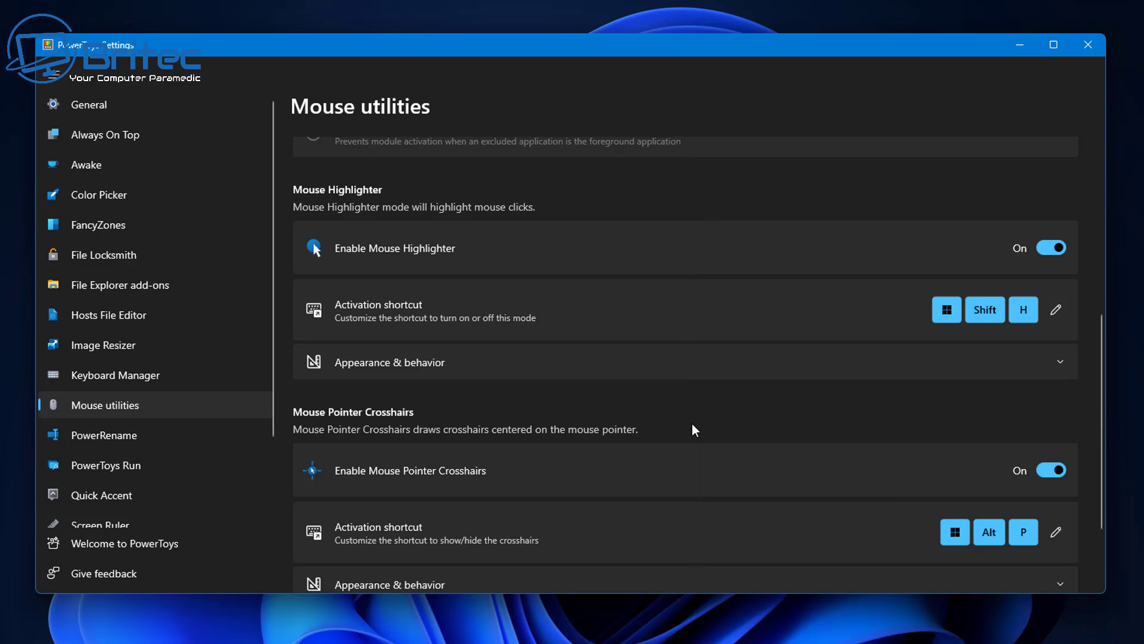
scroll(692, 423, "down", 3)
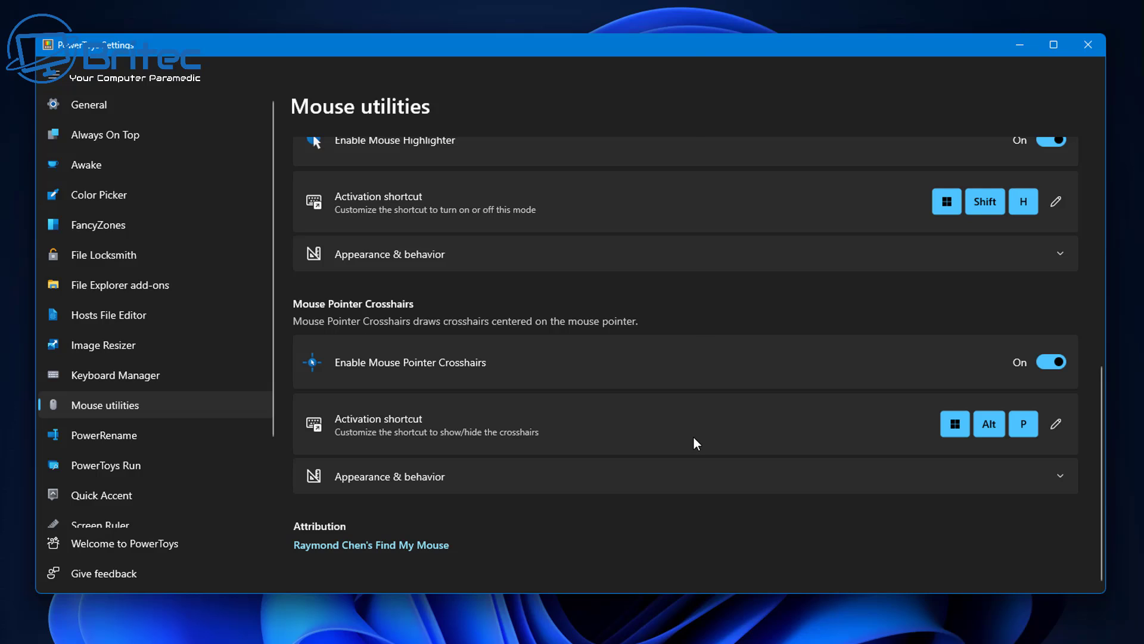
Change the crosshairs colour to teal and lower their opacity slightly.
key("super+alt+p")
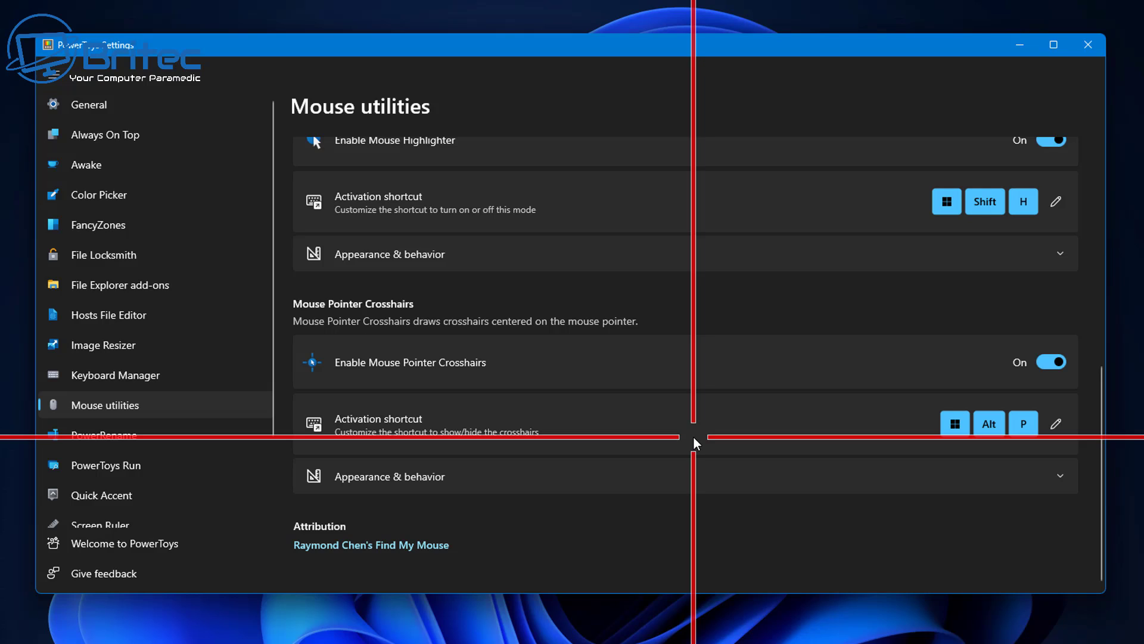
left_click(1061, 476)
scroll(1035, 478, "down", 3)
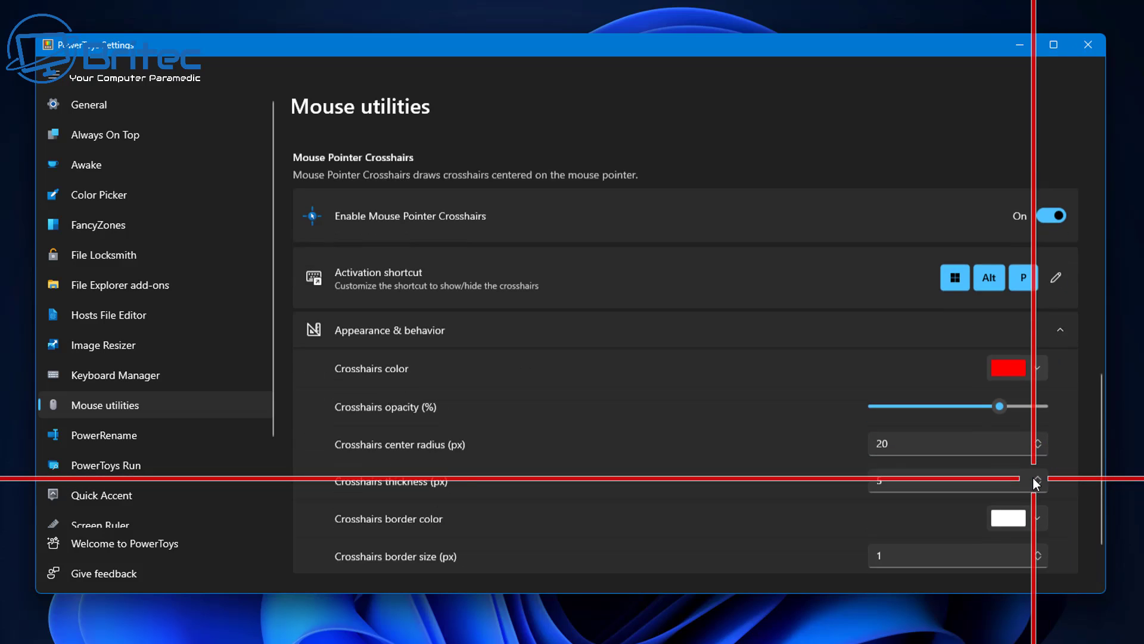
left_click(1022, 311)
mouse_move(872, 268)
left_mouse_down()
mouse_move(873, 166)
mouse_move(829, 171)
left_mouse_up()
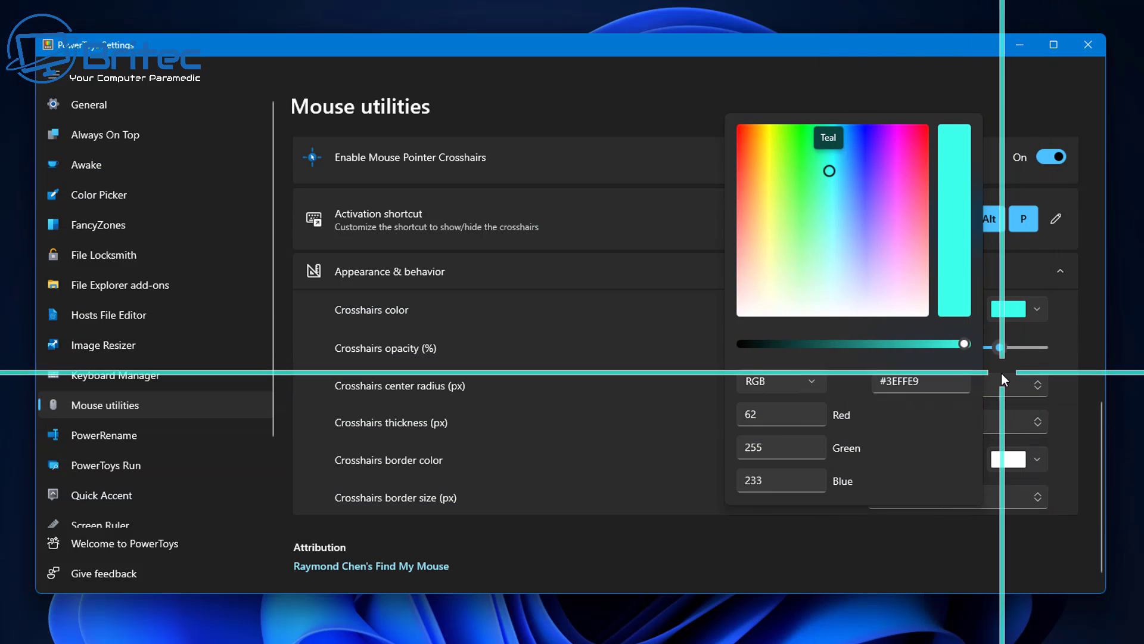
left_click(997, 348)
left_click_drag(998, 349, 1023, 356)
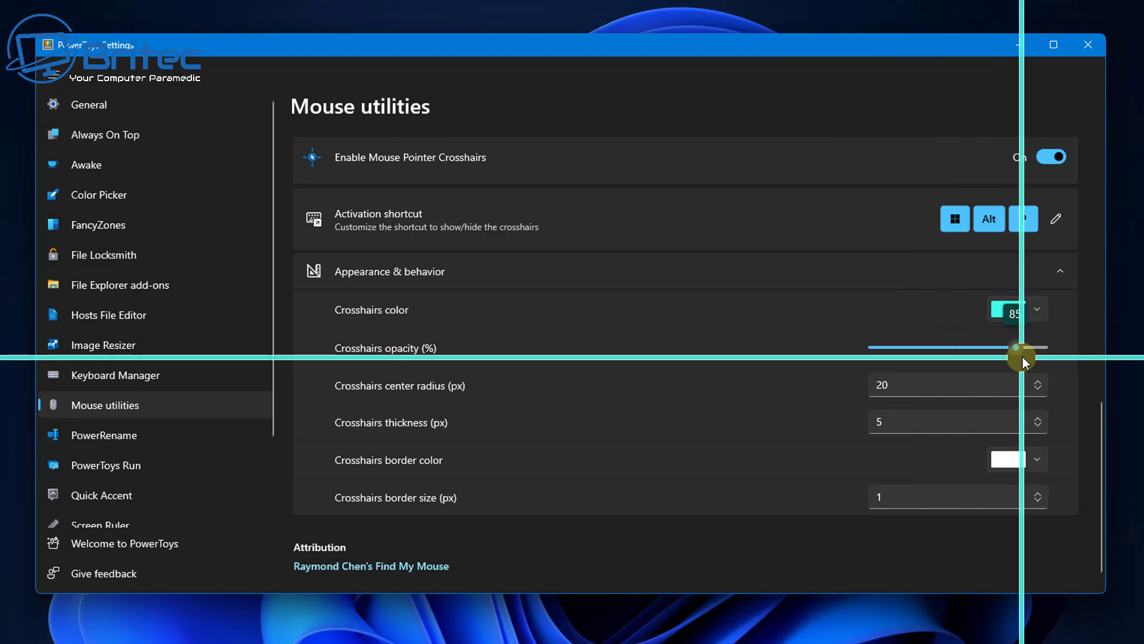
Set the crosshairs border size to 0.
scroll(758, 351, "down", 1)
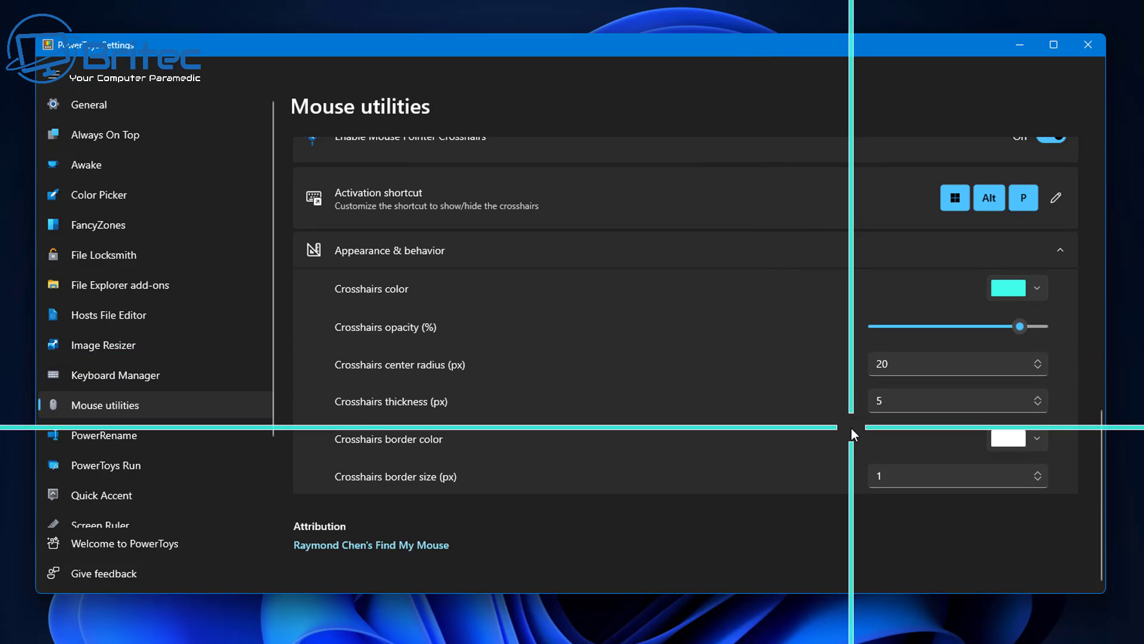
left_click(950, 471)
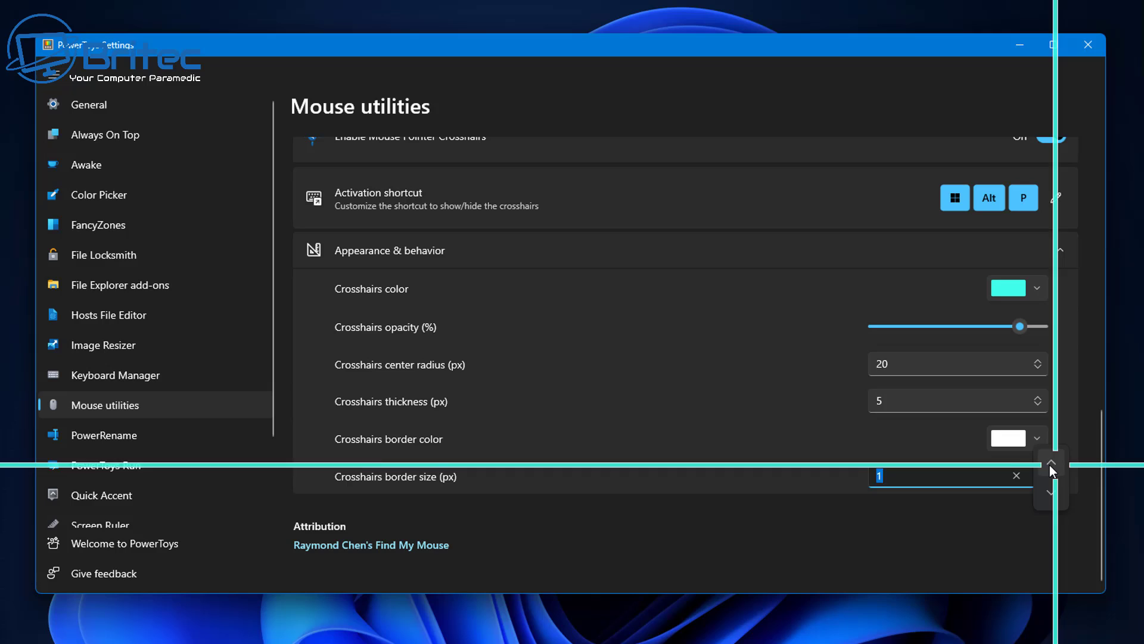
left_click(1050, 463)
left_click(1049, 463)
left_click(1049, 463)
left_click(1049, 464)
left_click(1050, 463)
left_click(1052, 498)
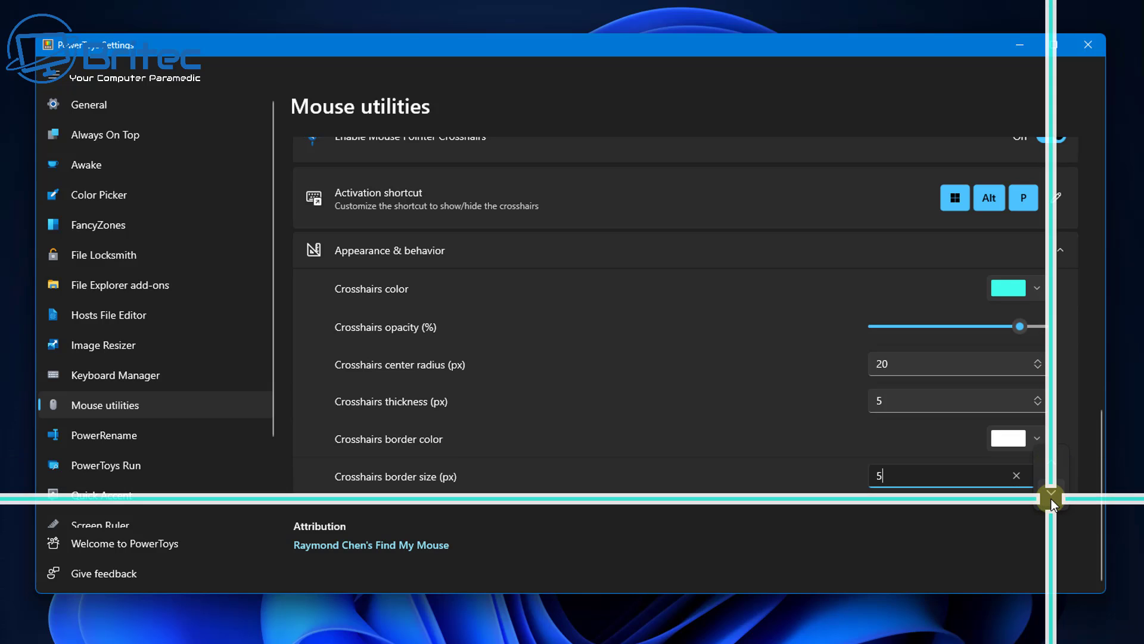
left_click(1052, 498)
left_click(1052, 498)
left_click(1051, 498)
left_click(1053, 497)
left_click(1053, 497)
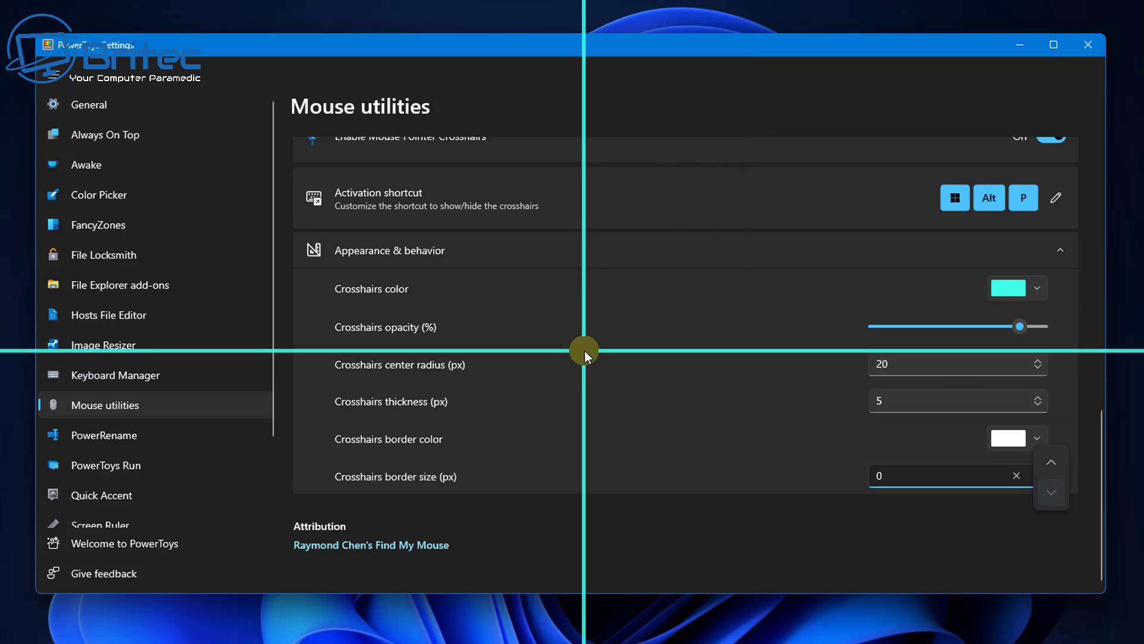
left_click(584, 350)
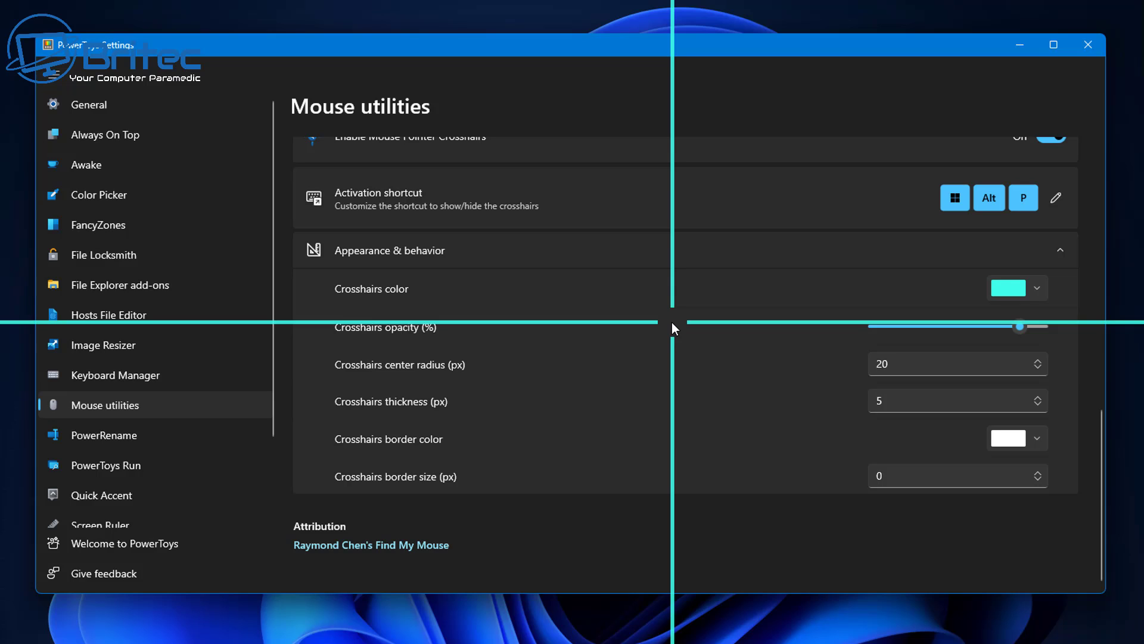
Hide the crosshairs and switch on 'Capture screen continuously during measuring' for Screen Ruler.
key("super+alt+p")
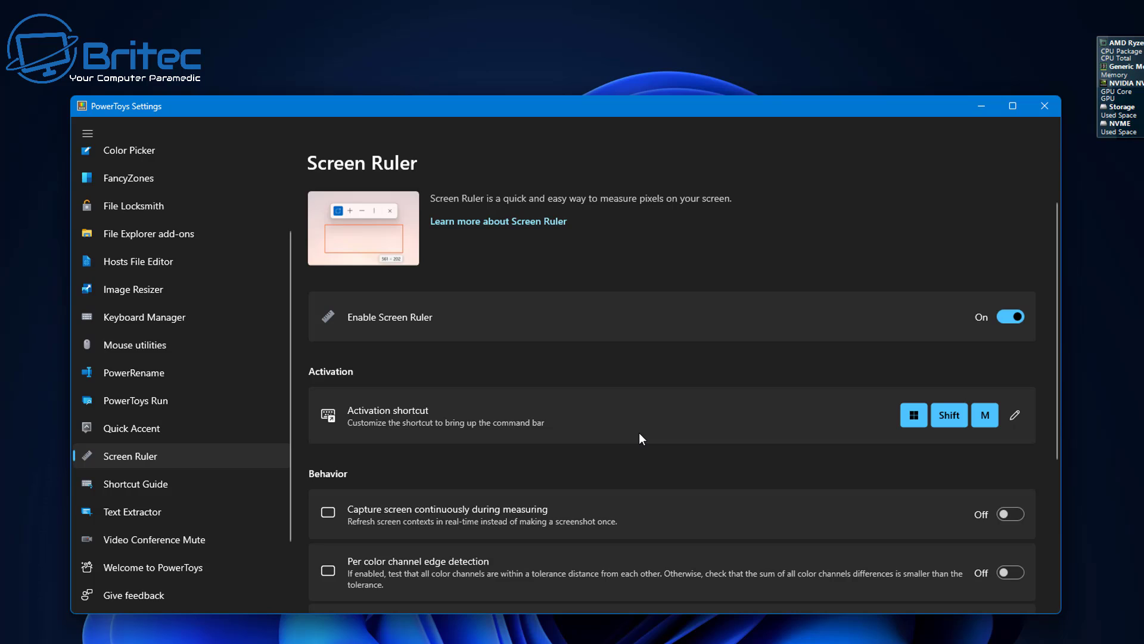
key("super+shift+m")
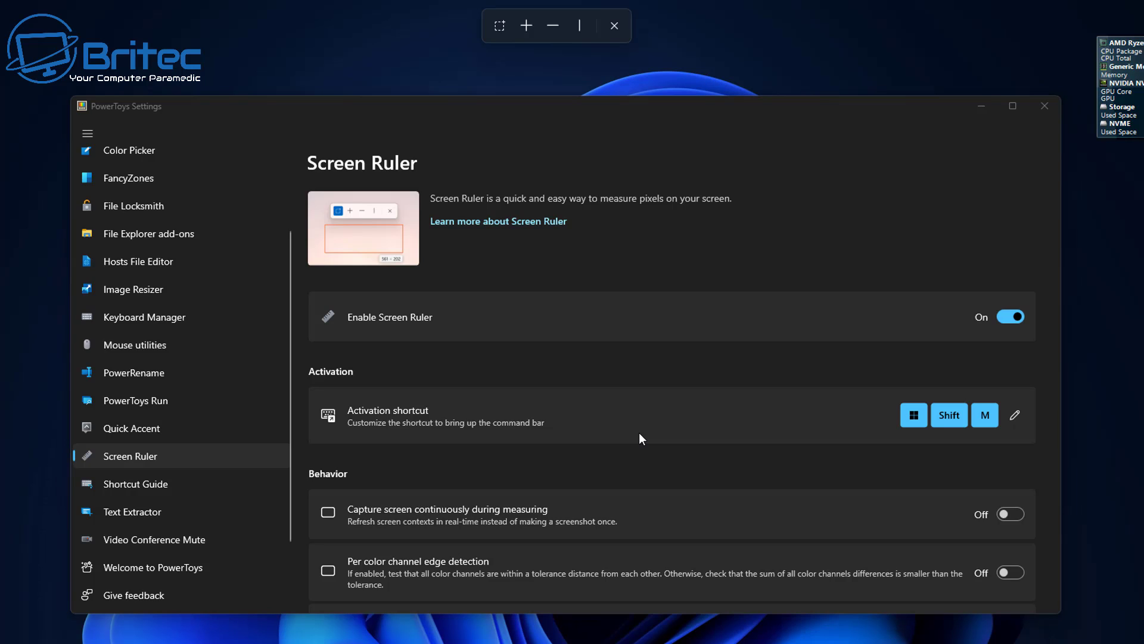
left_click(324, 296)
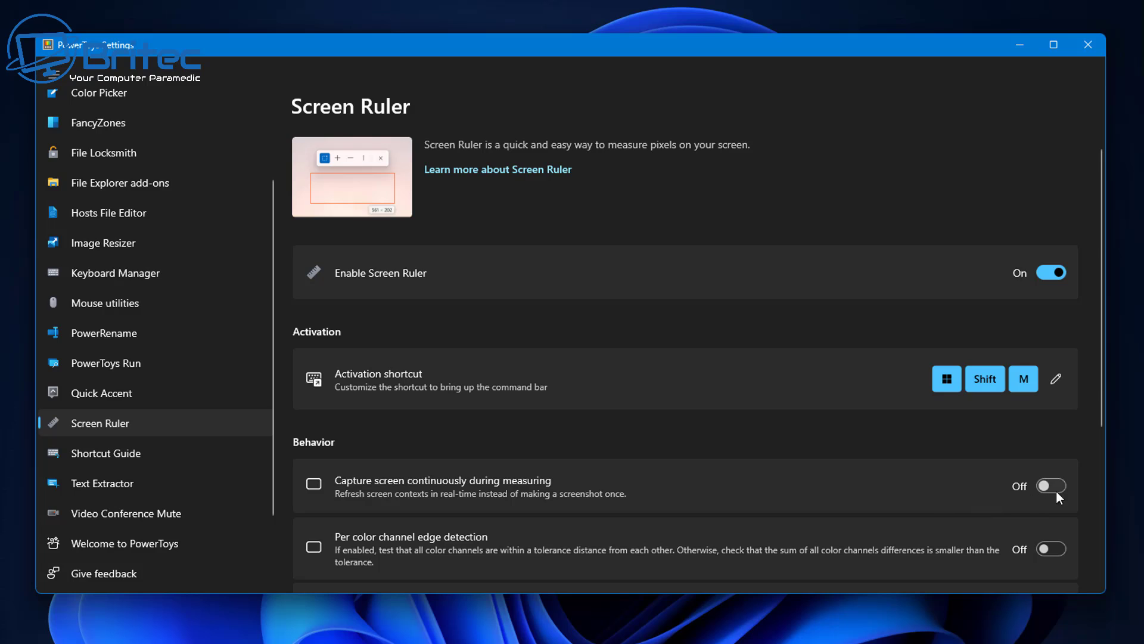
left_click(1057, 493)
scroll(844, 482, "down", 3)
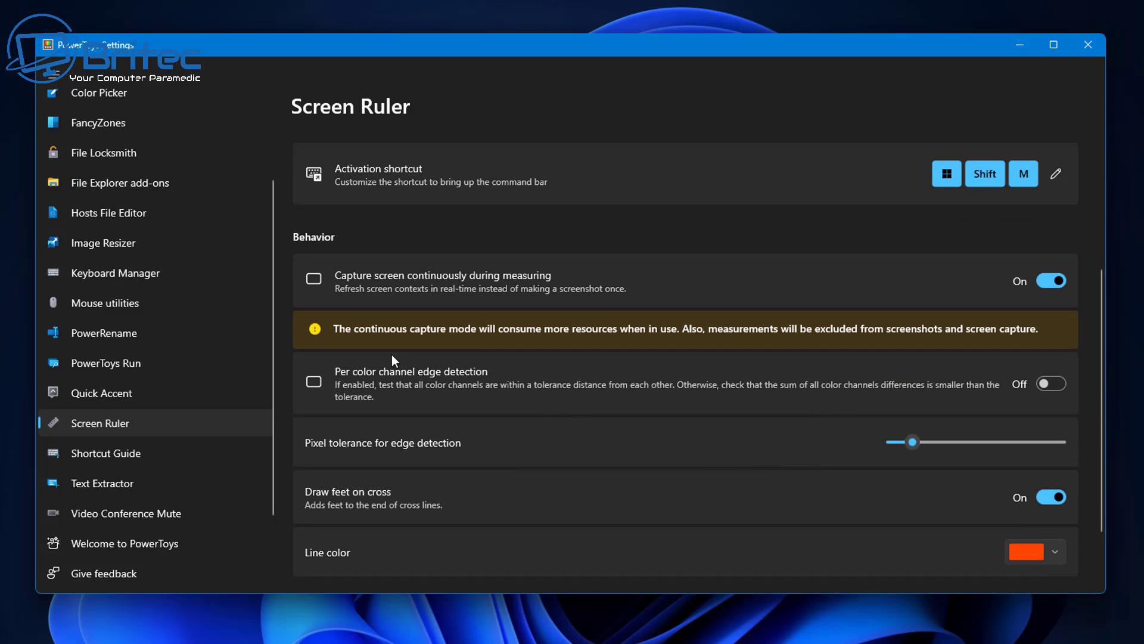
left_click(482, 302)
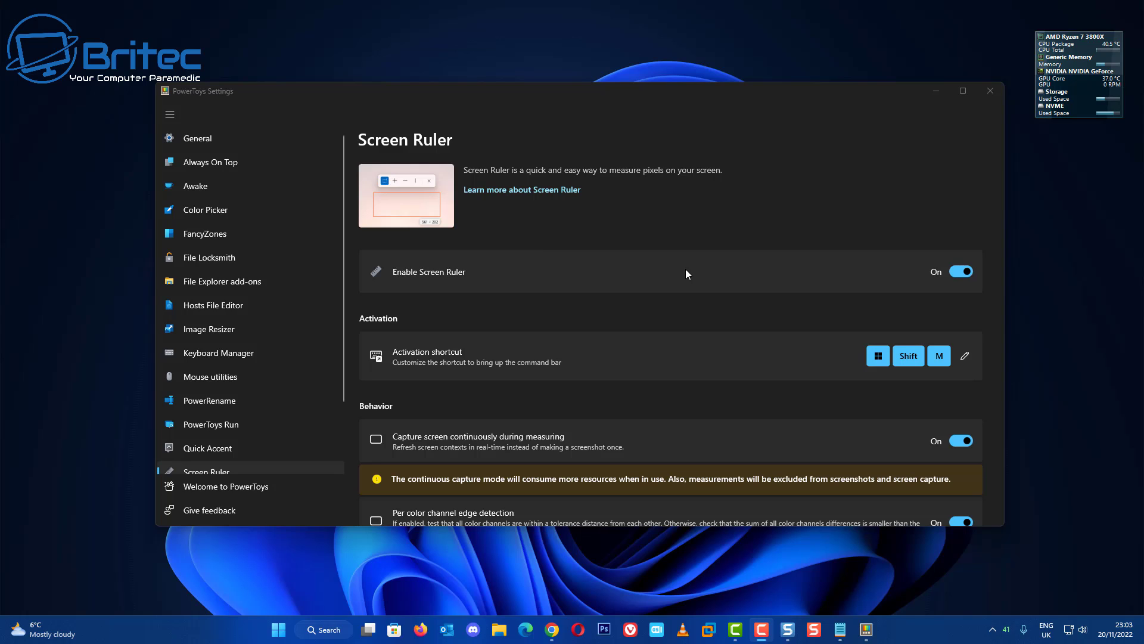
key("super+shift+m")
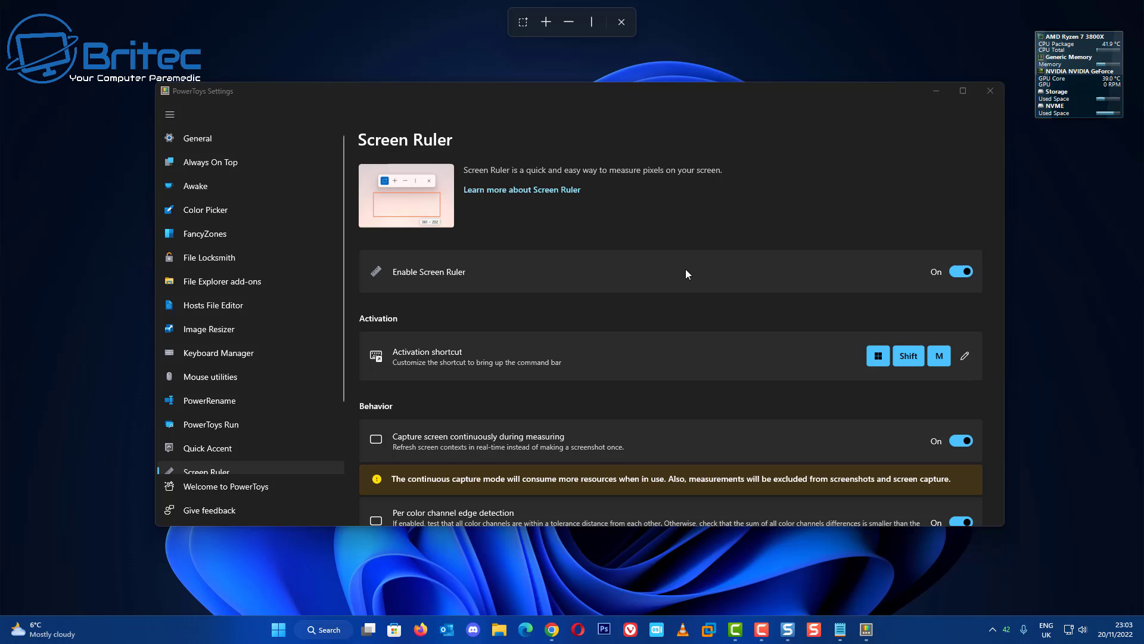
left_click(523, 22)
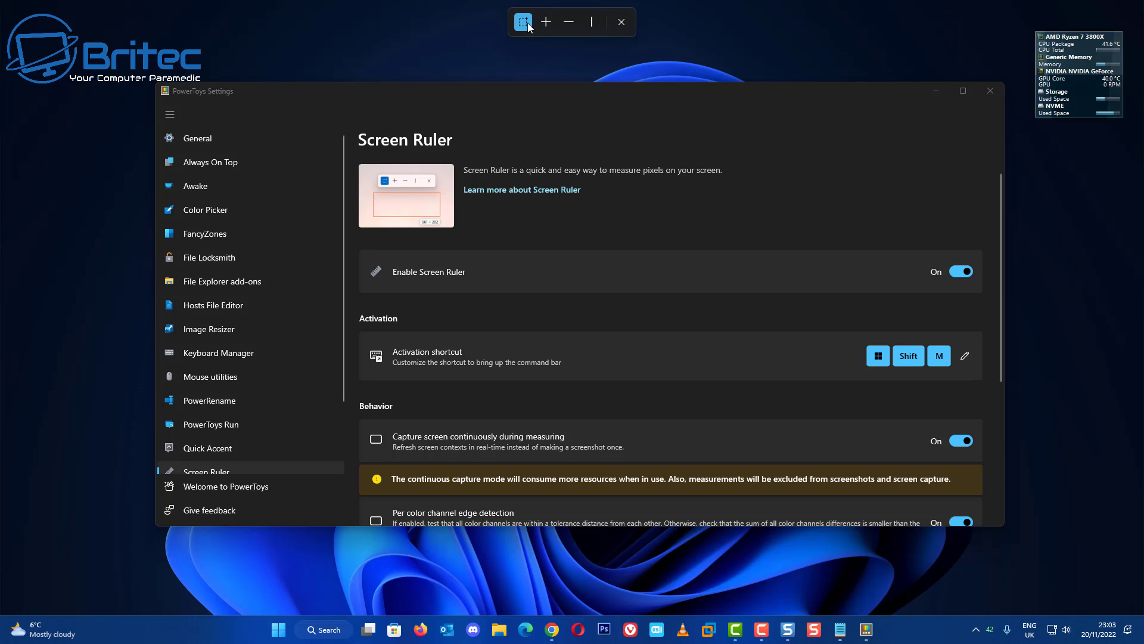
mouse_move(458, 145)
left_mouse_down()
mouse_move(540, 202)
mouse_move(761, 222)
left_mouse_up()
left_click_drag(349, 137, 612, 280)
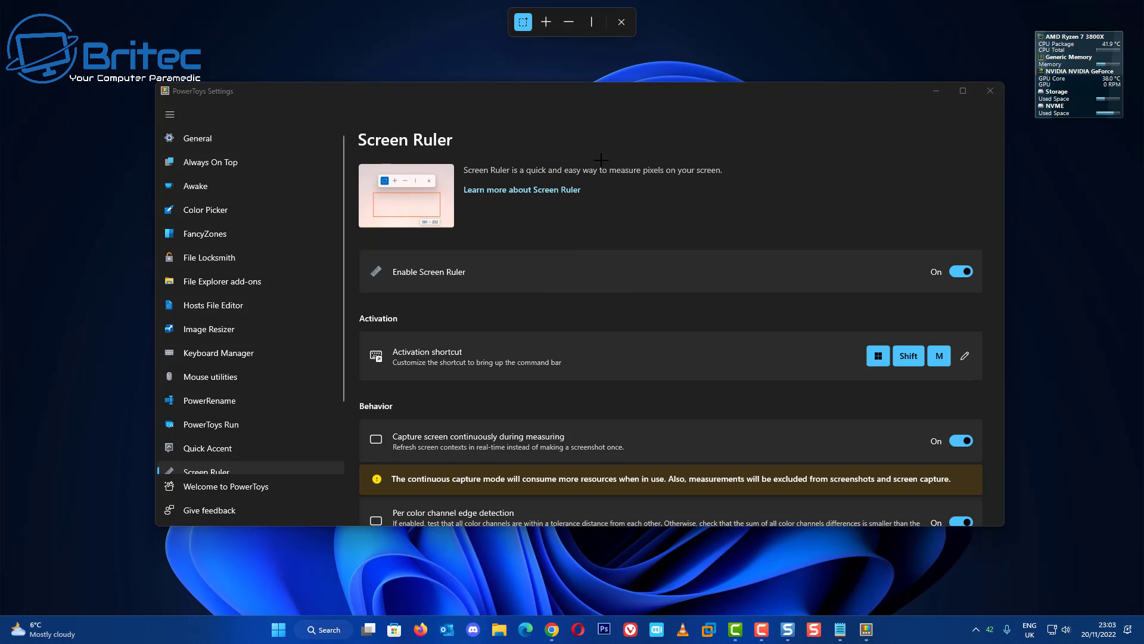
left_click(546, 22)
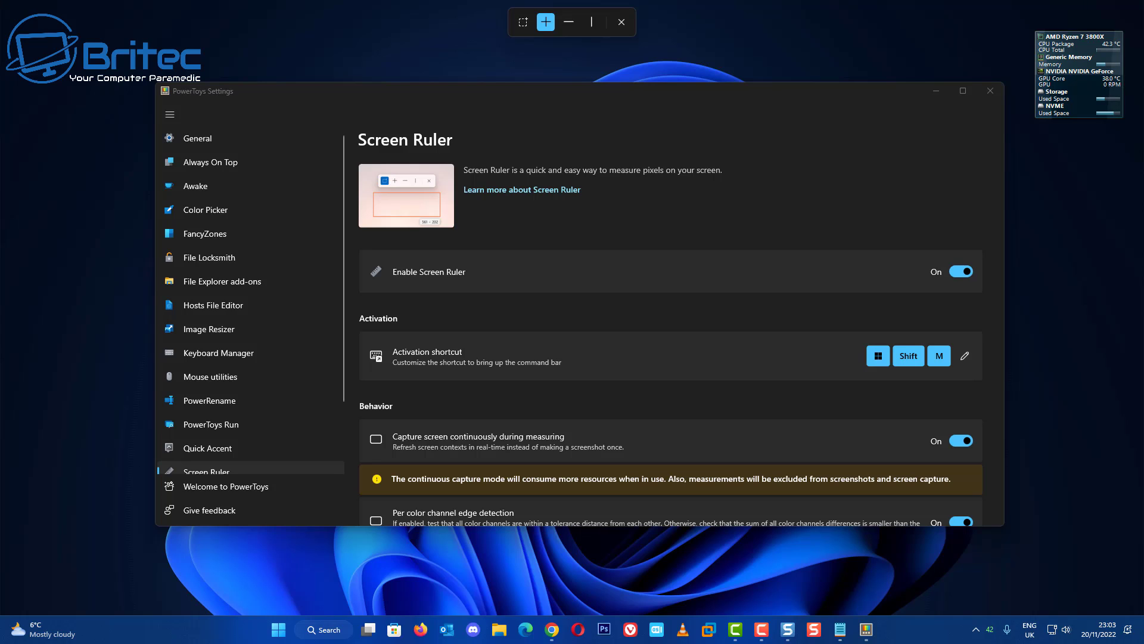
left_click(568, 22)
left_click(592, 22)
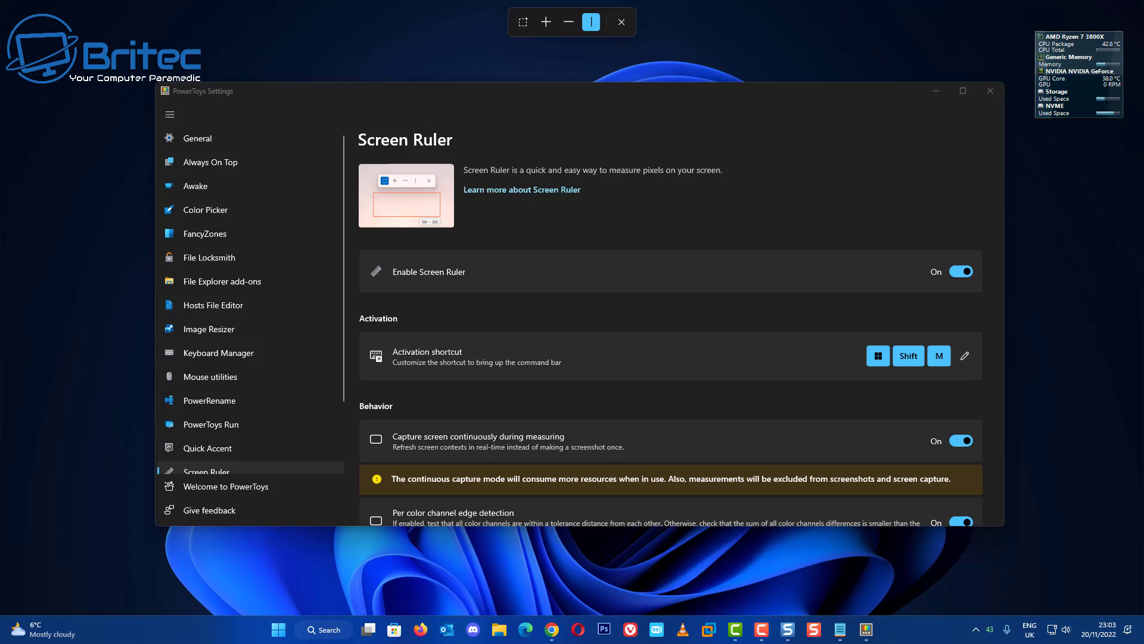
left_click(546, 22)
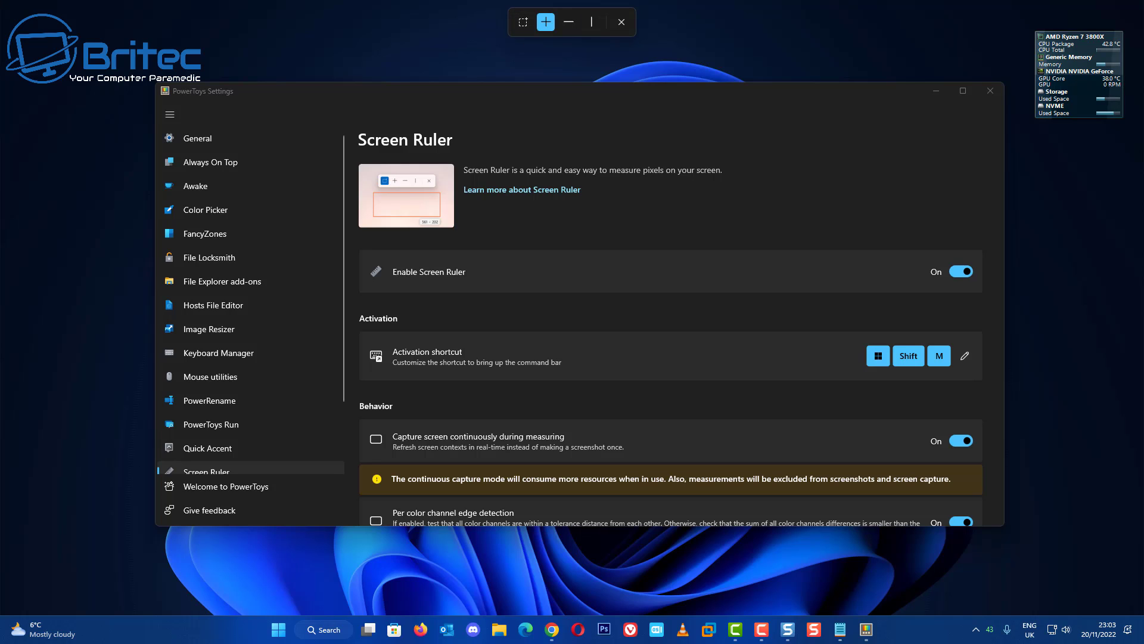
left_click(523, 22)
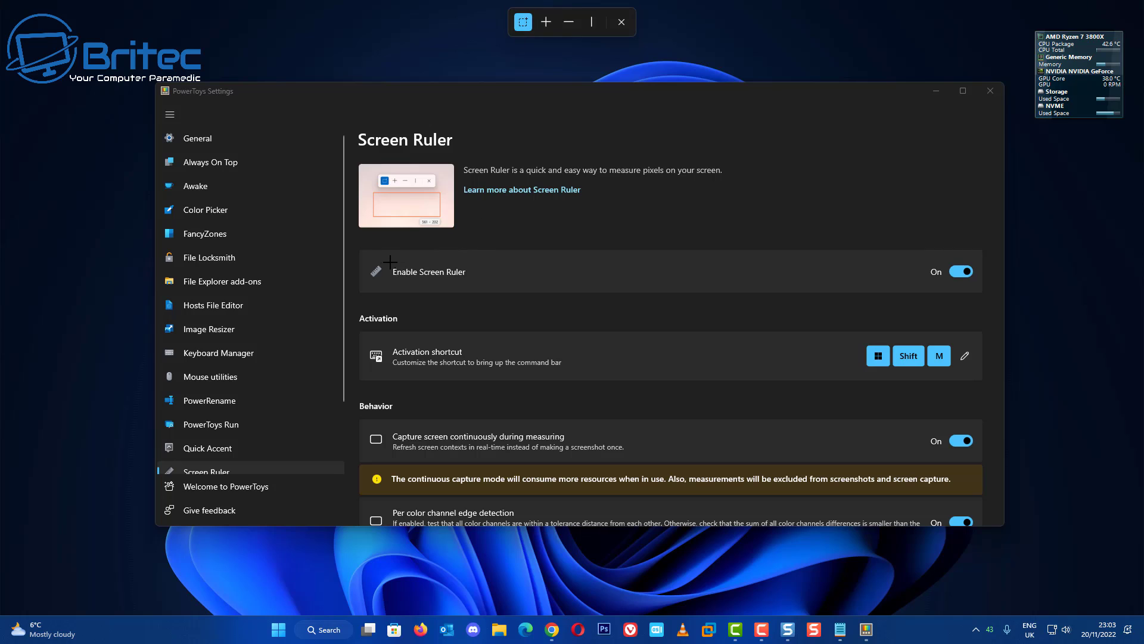
left_click_drag(388, 263, 481, 287)
left_click_drag(357, 123, 458, 154)
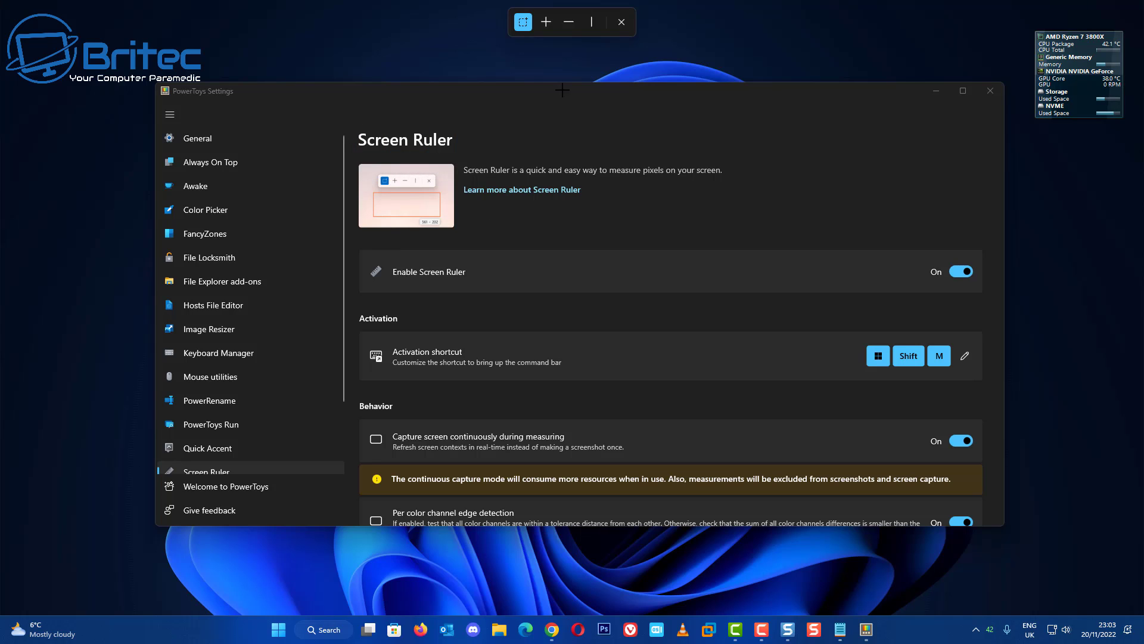
left_click(621, 24)
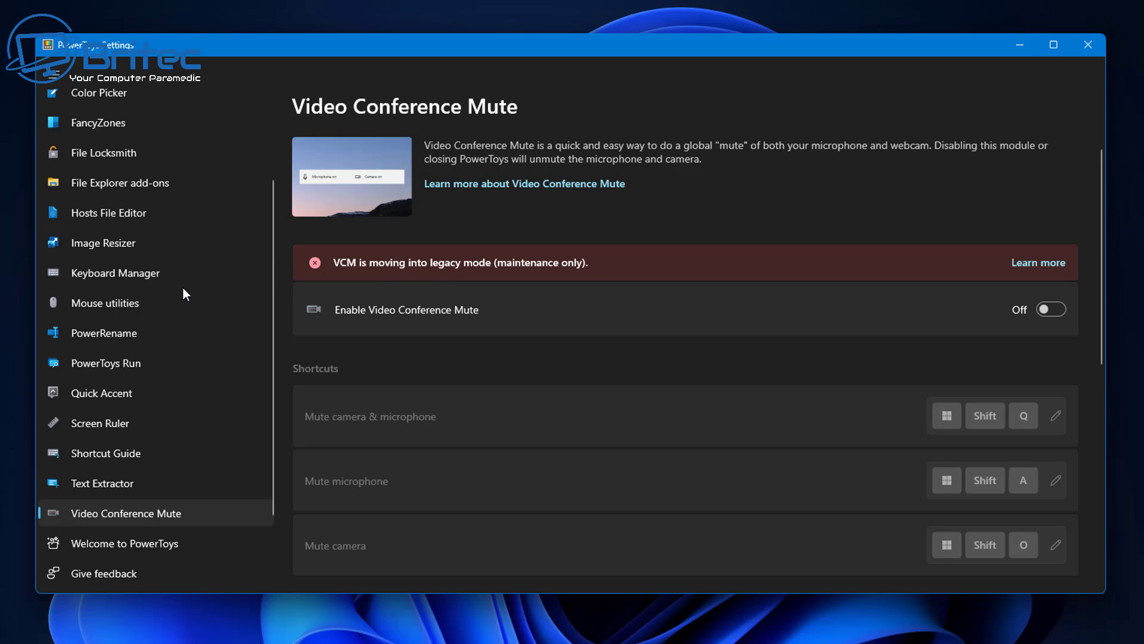
Open the Video Conference Mute page and switch its Enable toggle On.
scroll(182, 286, "up", 3)
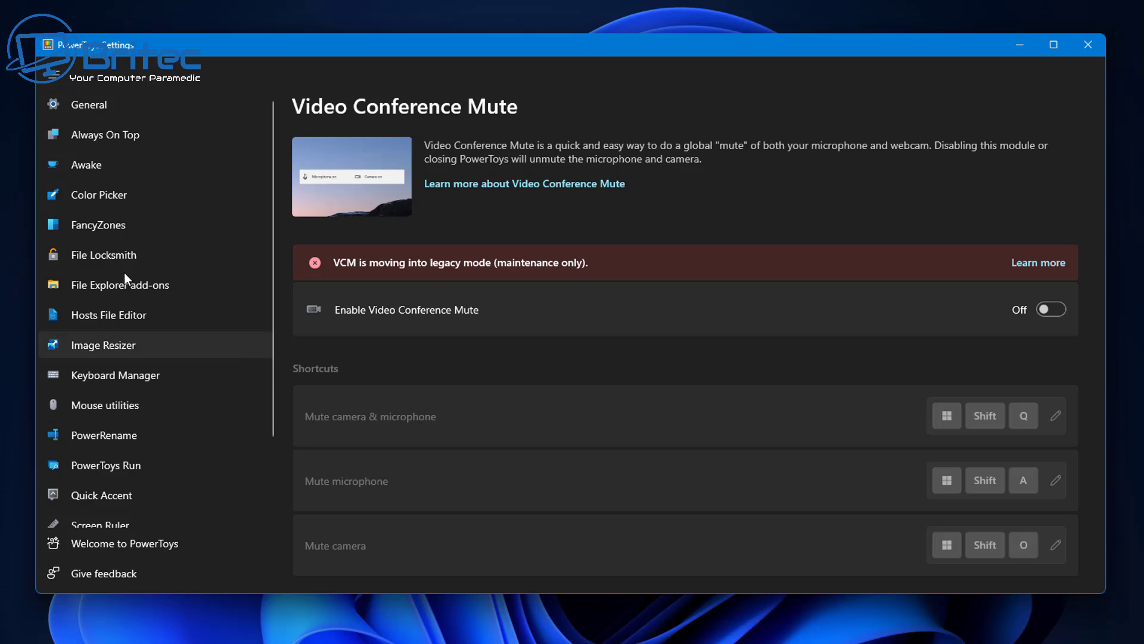
left_click(109, 229)
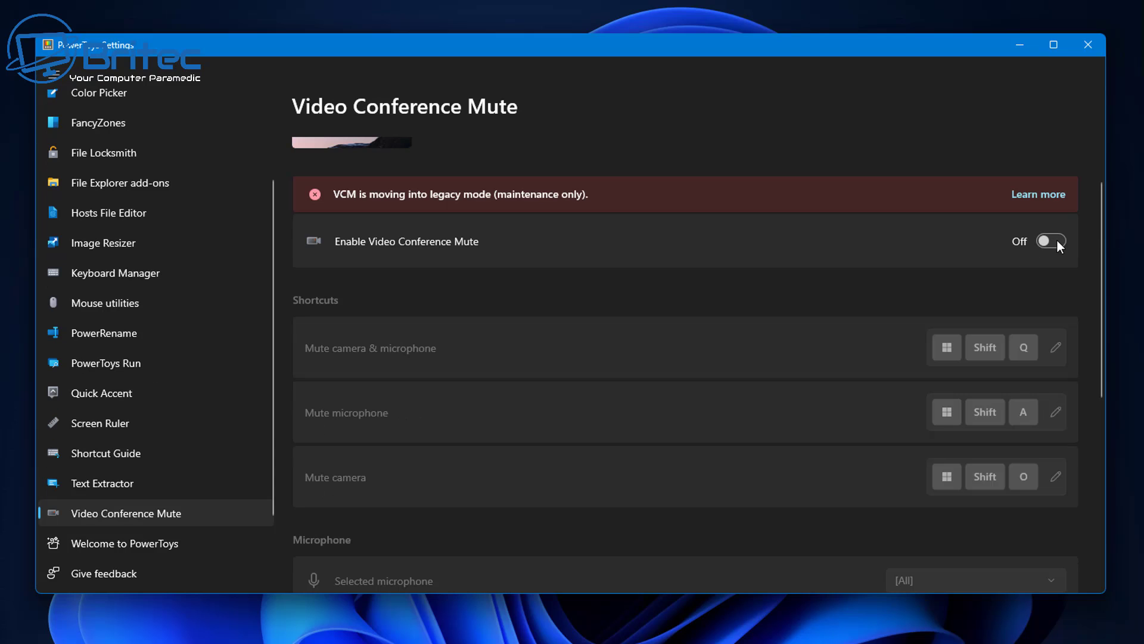
left_click(1055, 240)
Check the Selected microphone list and leave it set to [All].
scroll(987, 307, "down", 2)
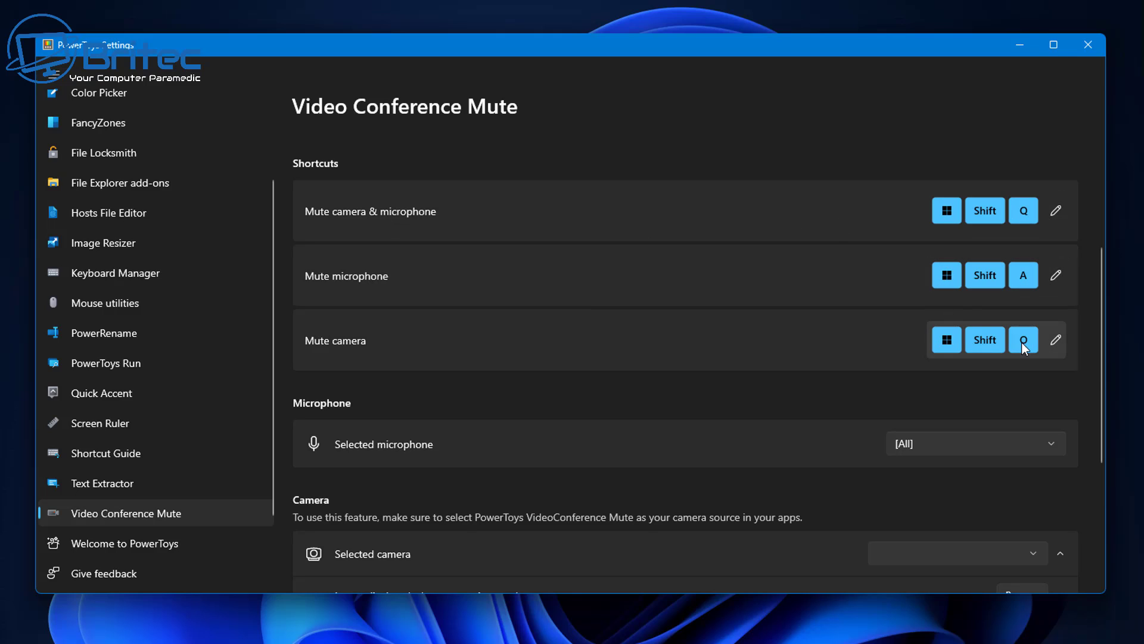
left_click(1038, 454)
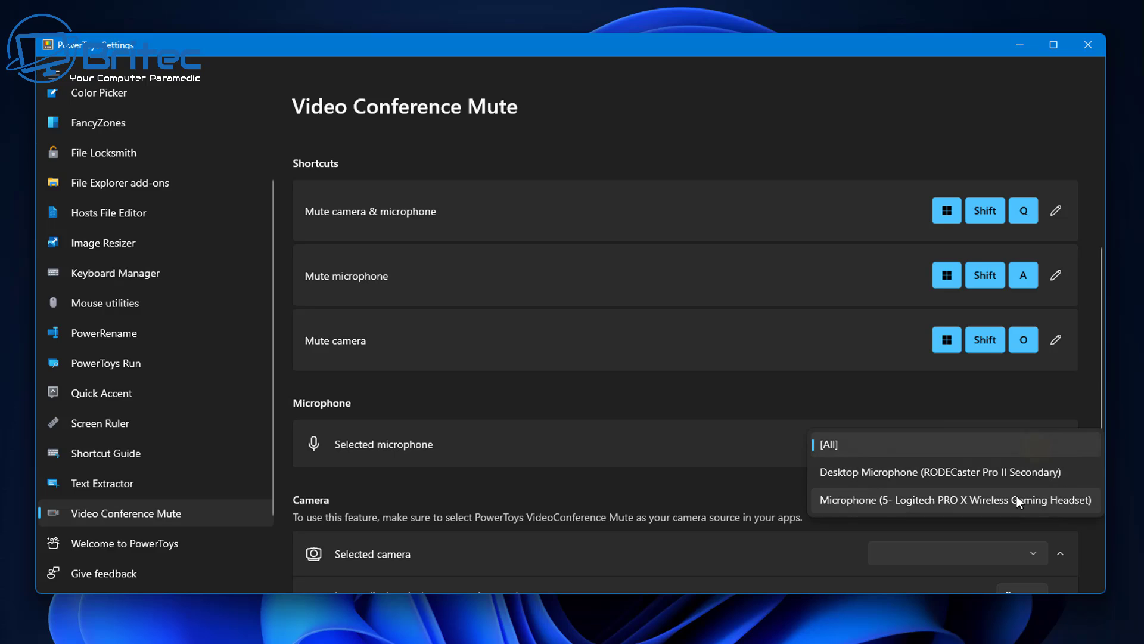
left_click(755, 404)
scroll(377, 393, "up", 4)
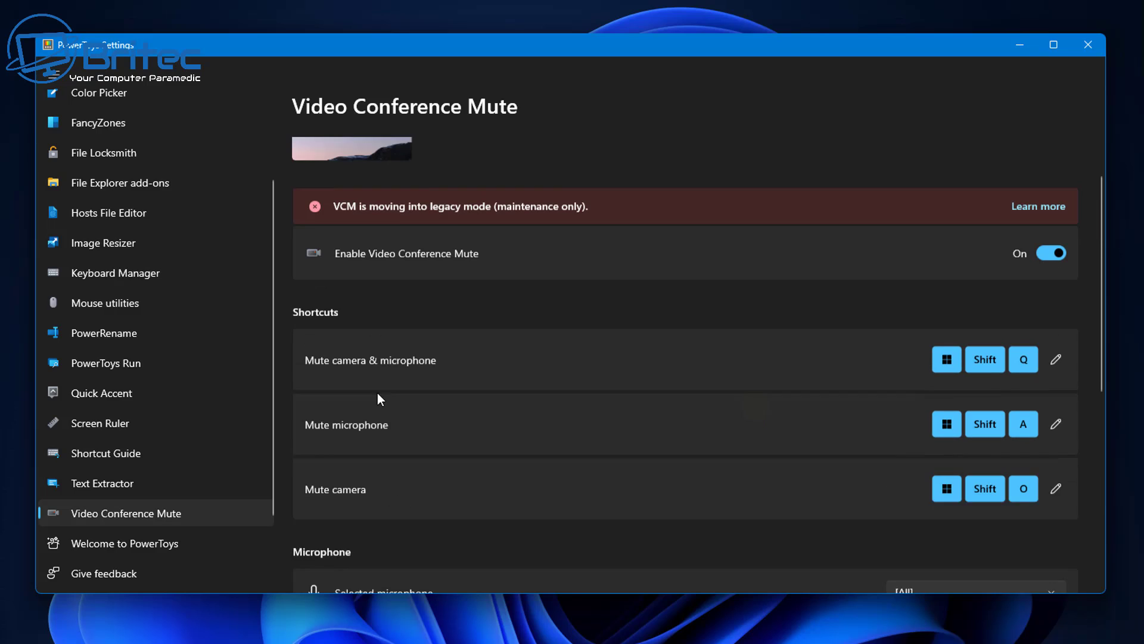
scroll(143, 364, "up", 2)
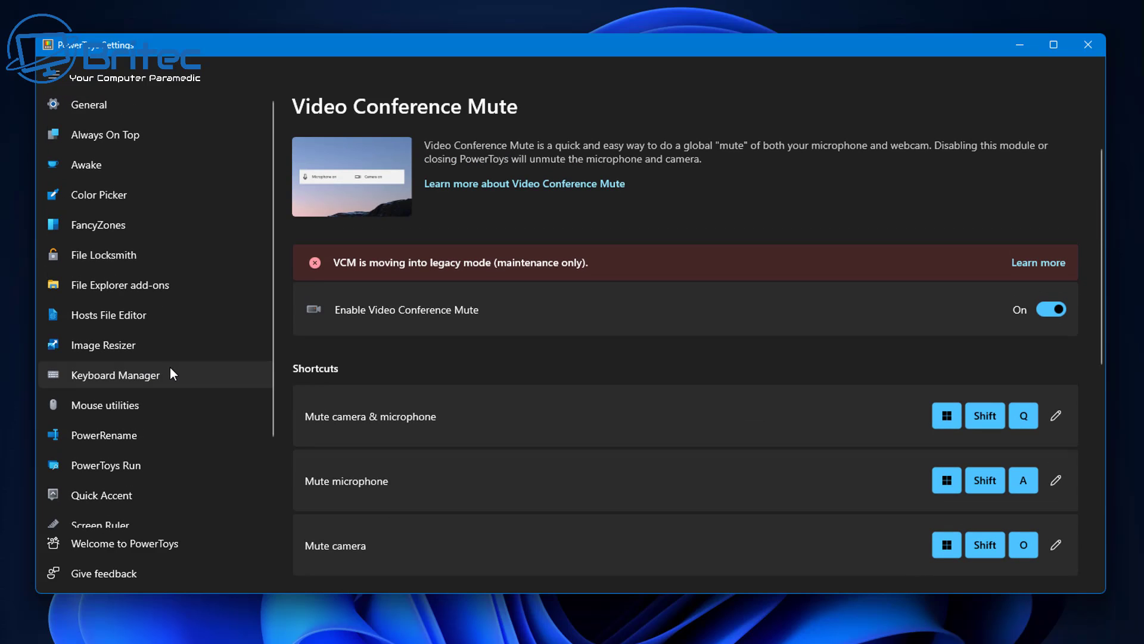
Open the FancyZones page and scroll through its settings.
left_click(106, 226)
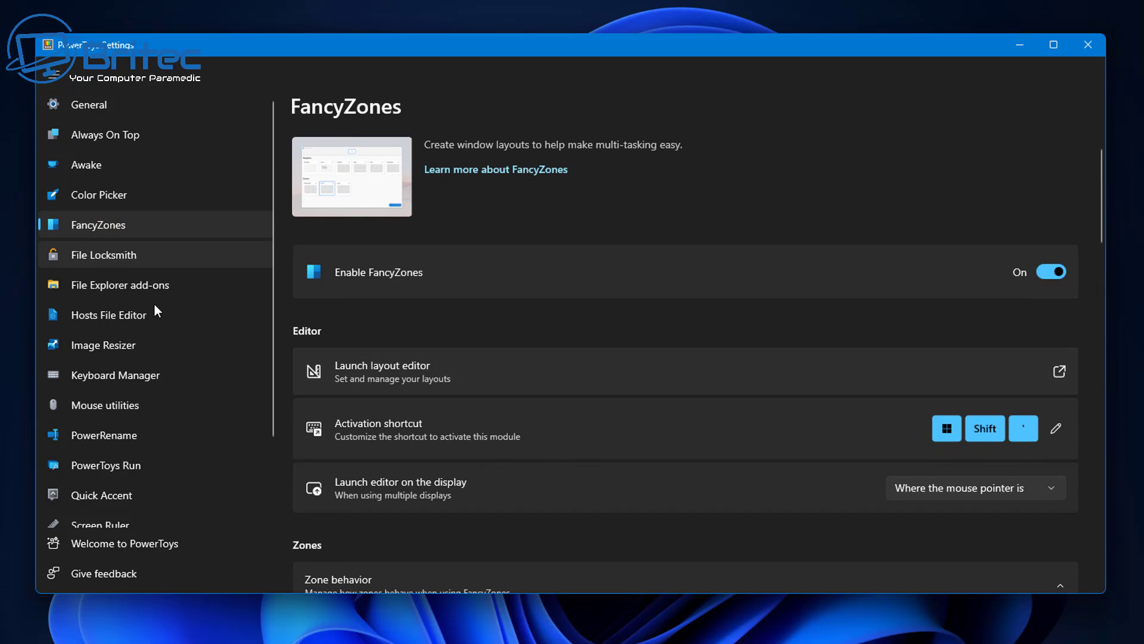
scroll(167, 406, "down", 2)
scroll(166, 404, "down", 1)
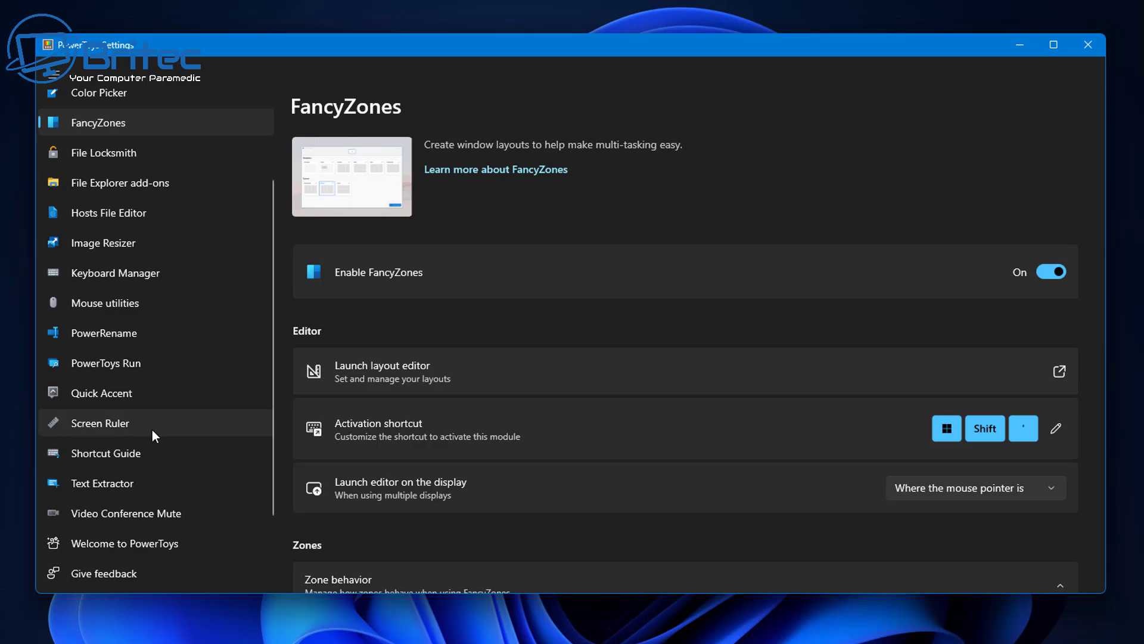